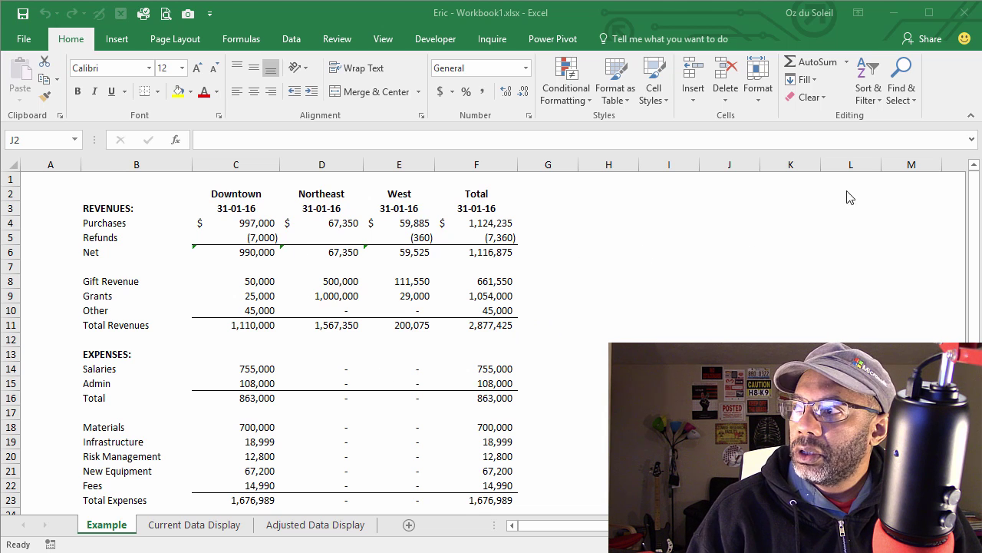
- Collapse the ribbon and create a new blank workbook
left_click(970, 117)
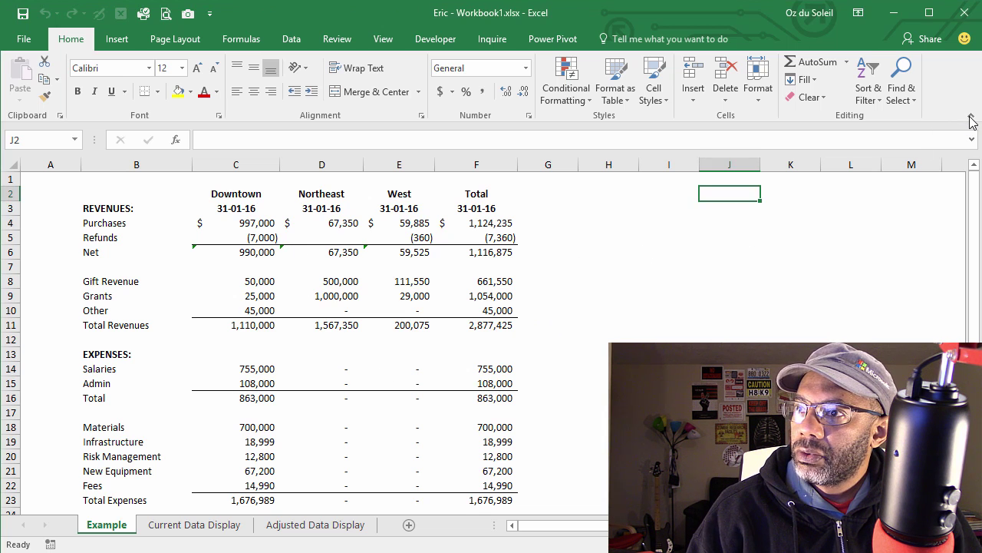
left_click(970, 118)
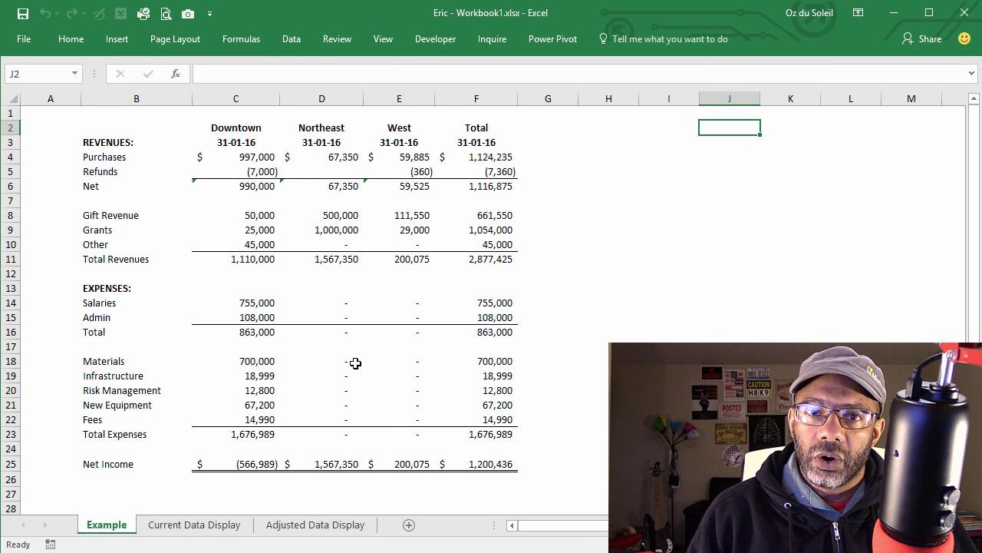
key("ctrl+n")
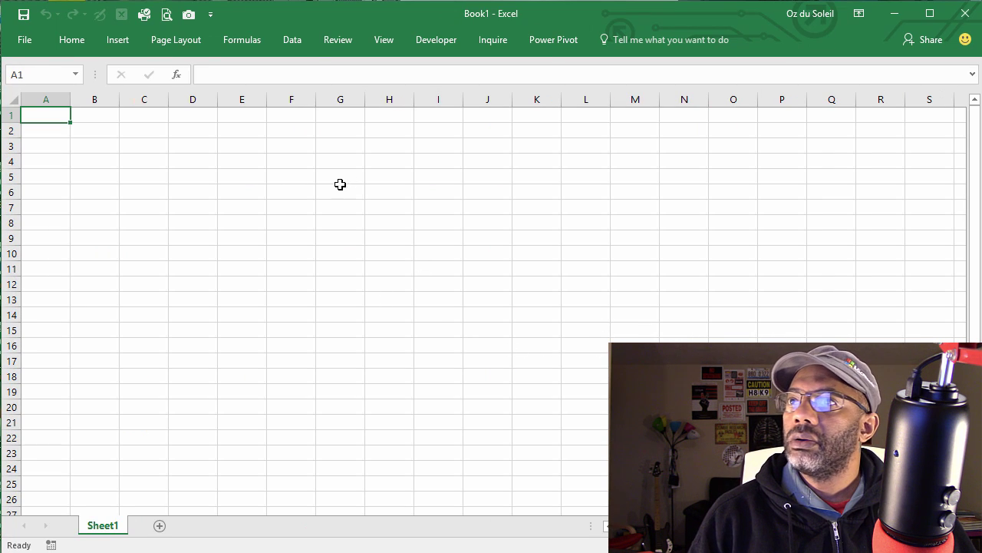
- Create a query from the Desktop workbook Eric - Workbook1.xlsx and open its Example sheet in the Query Editor
left_click(294, 39)
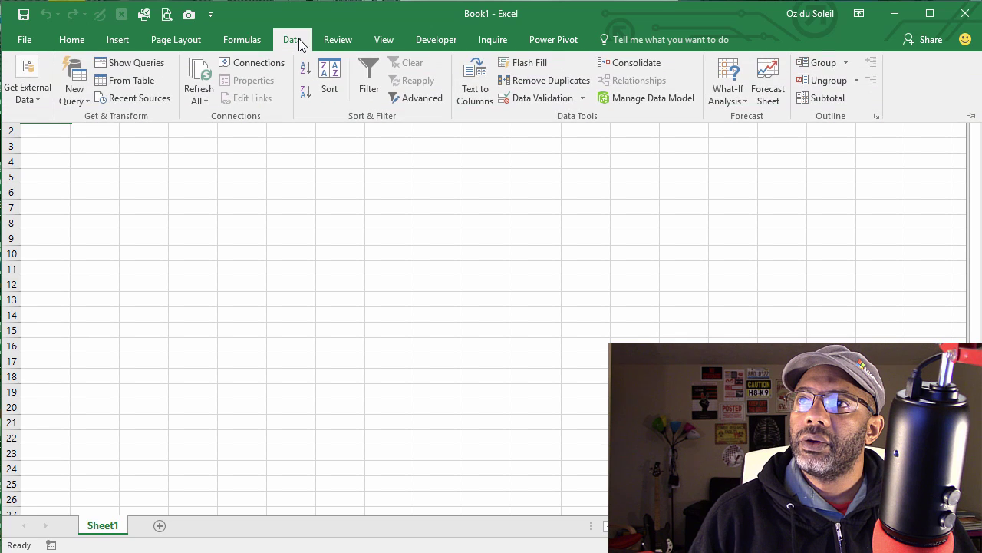
left_click(75, 89)
mouse_move(79, 128)
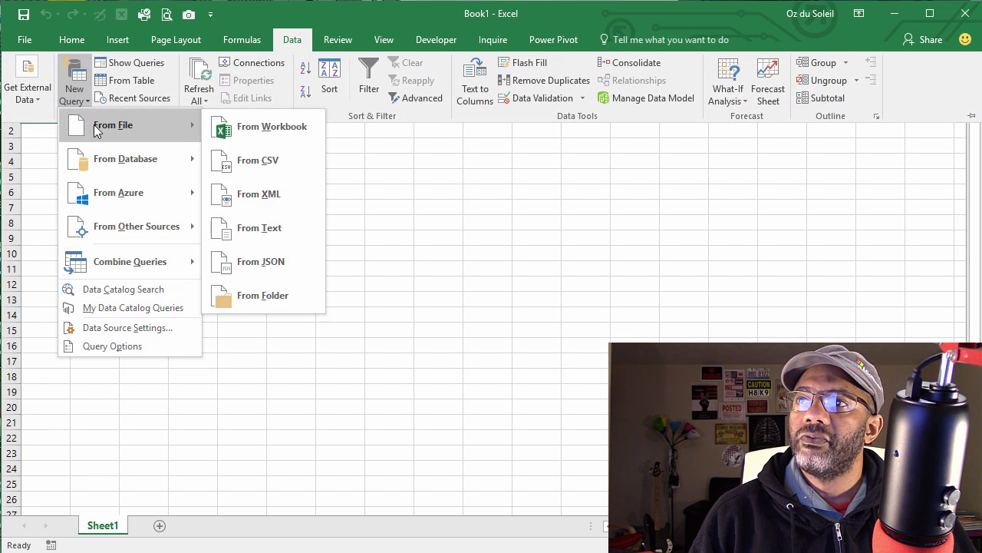
left_click(261, 129)
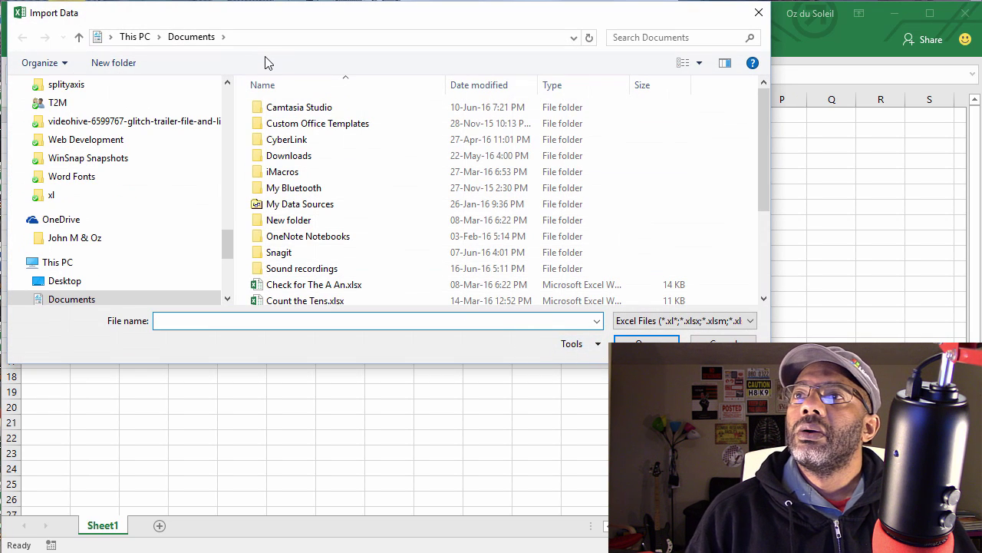
left_click(223, 247)
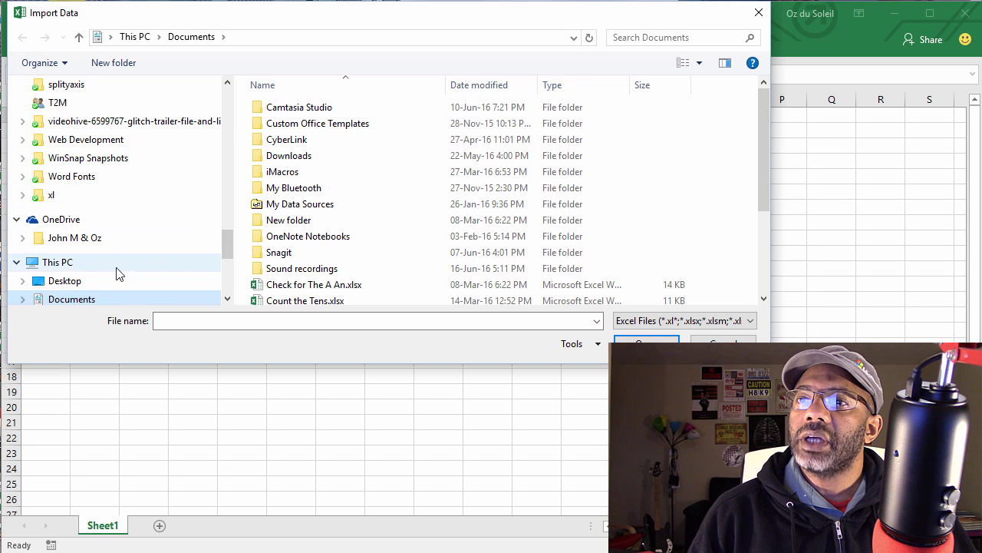
left_click(50, 282)
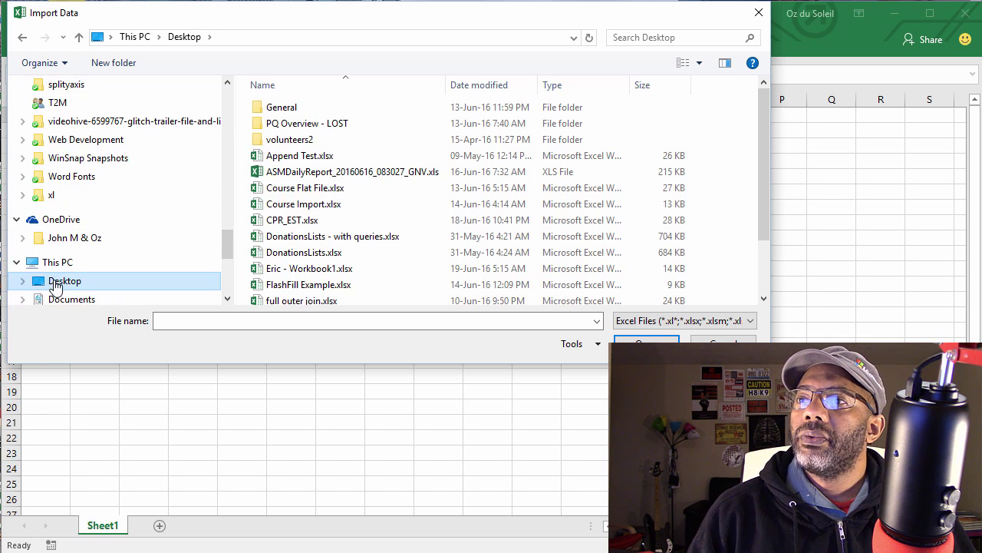
double_click(280, 268)
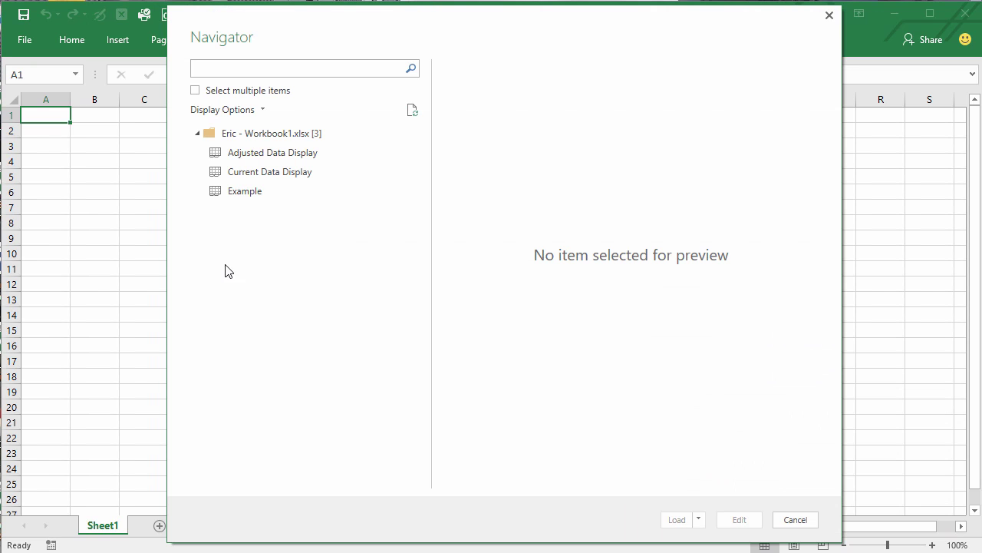
left_click(244, 192)
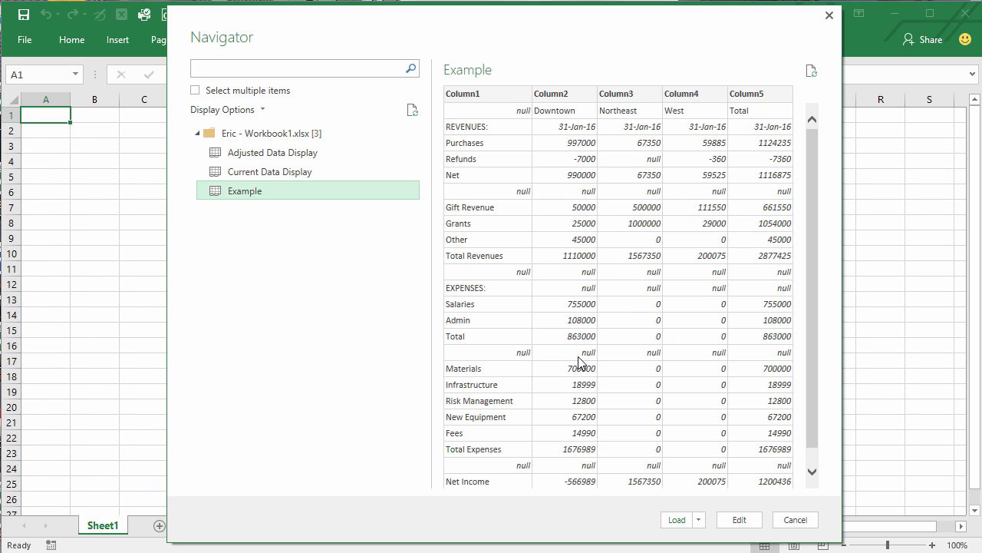
left_click(739, 521)
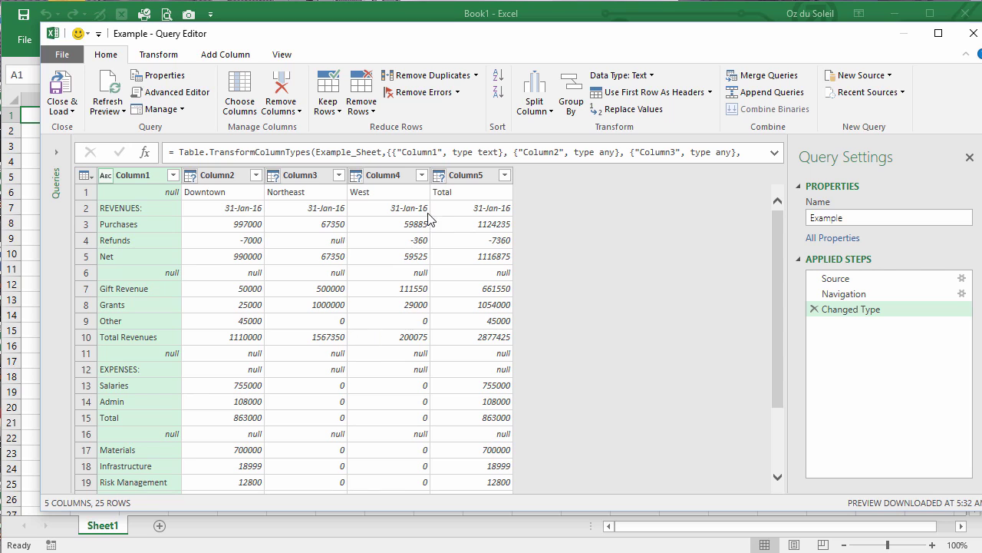
- Remove Column5, which holds the Total figures, from the Example query
right_click(466, 180)
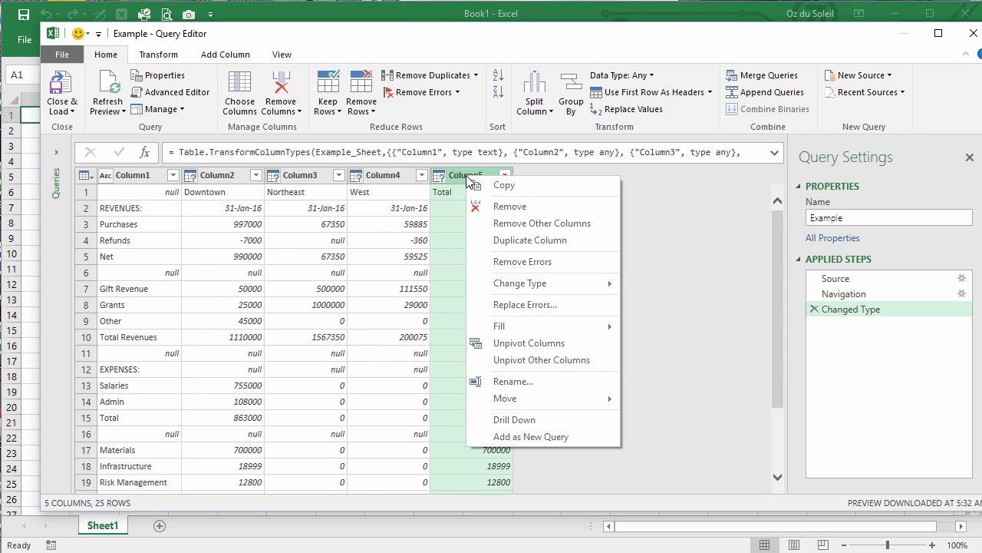
left_click(501, 207)
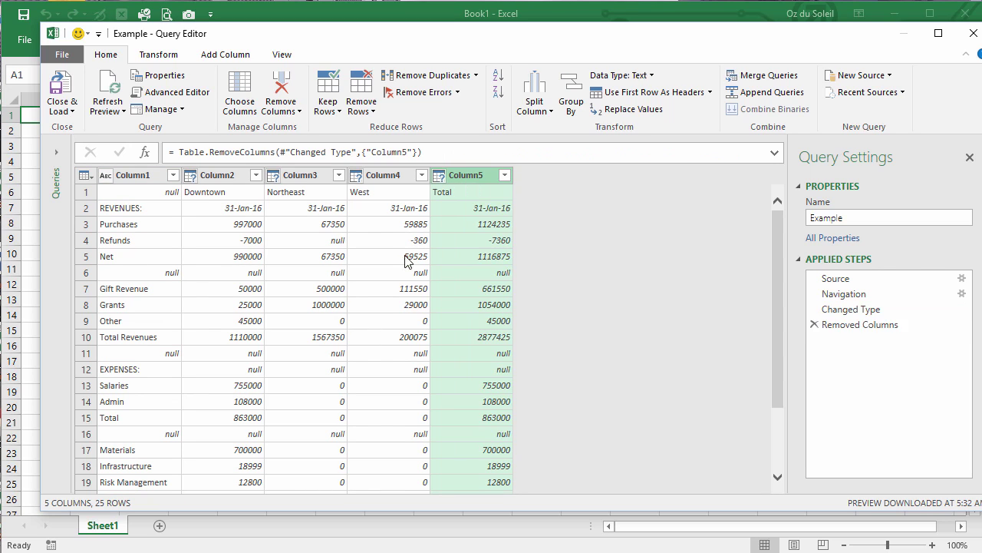
left_click(154, 241)
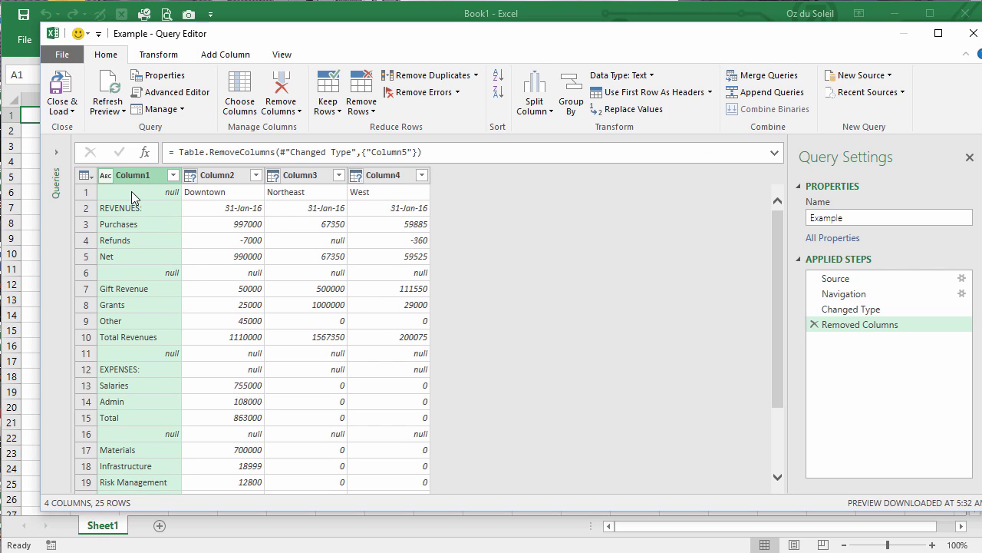
- Promote the query's first row to headers and rename Column1 as Rev/Exp
left_click(150, 55)
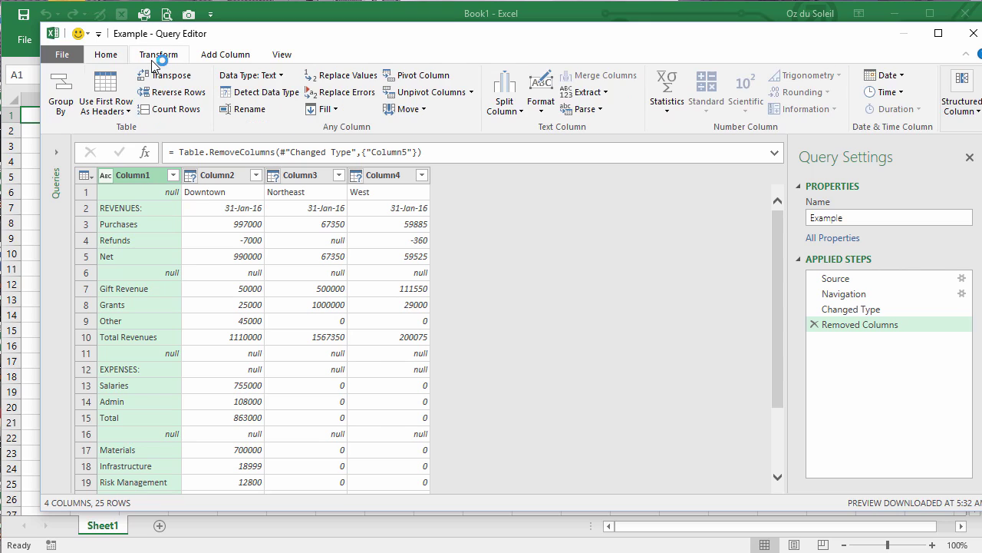
left_click(112, 113)
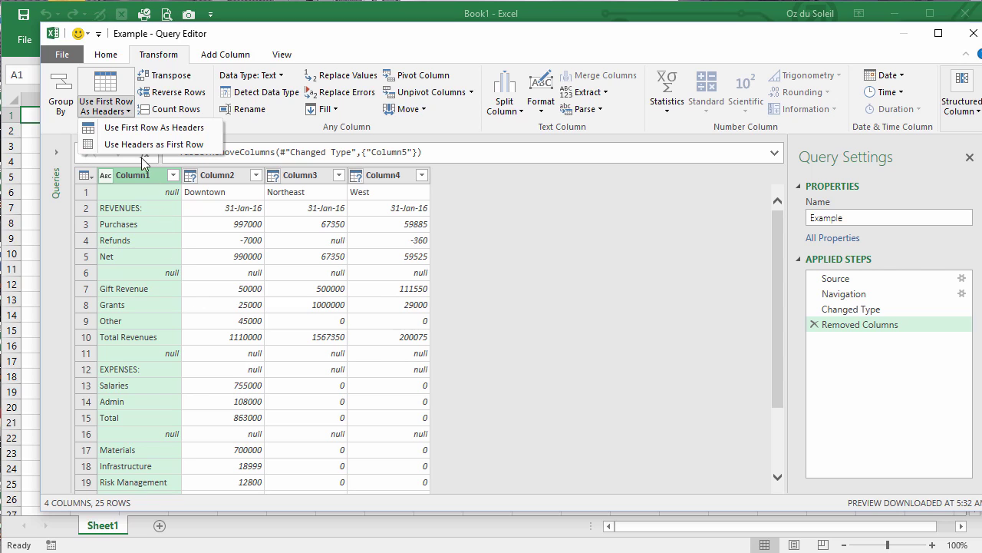
left_click(138, 128)
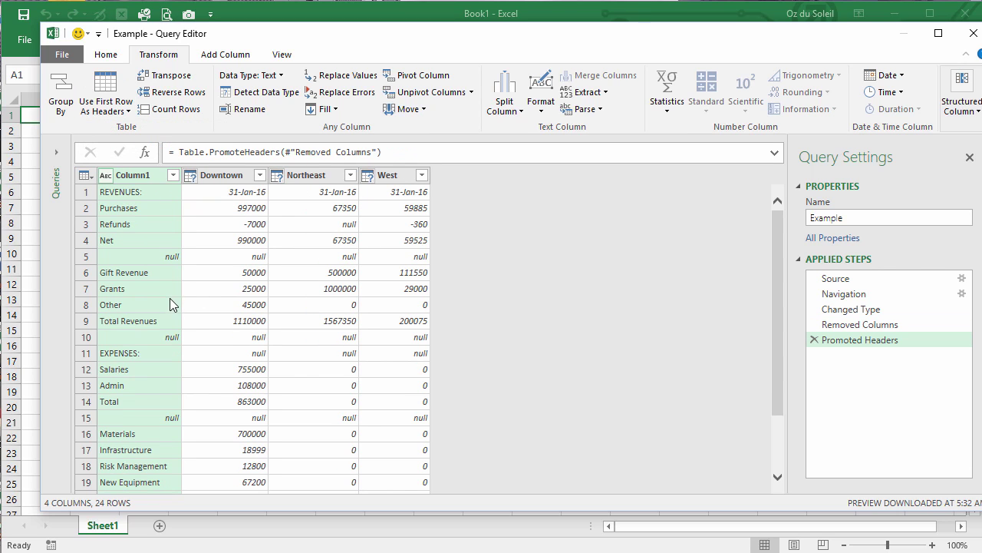
double_click(123, 175)
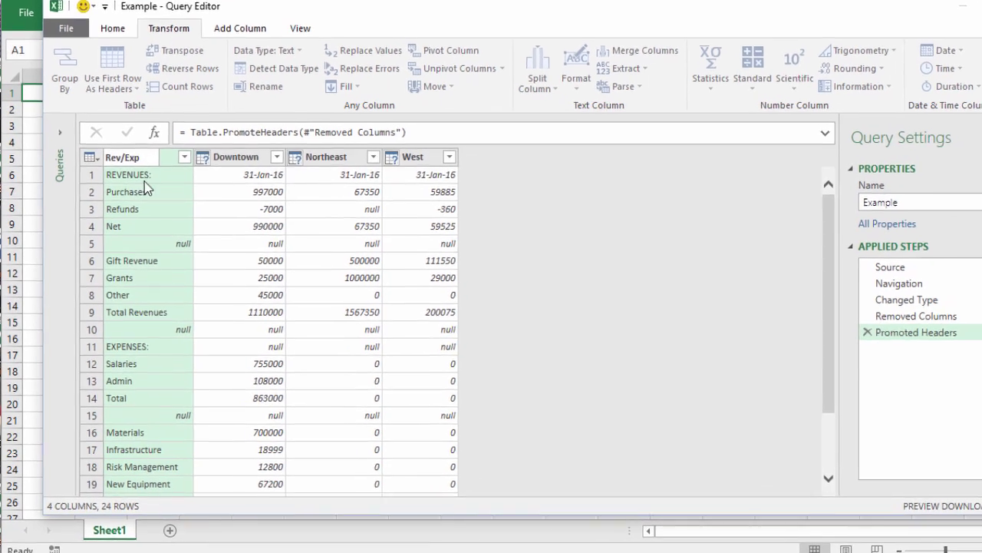
key("Return")
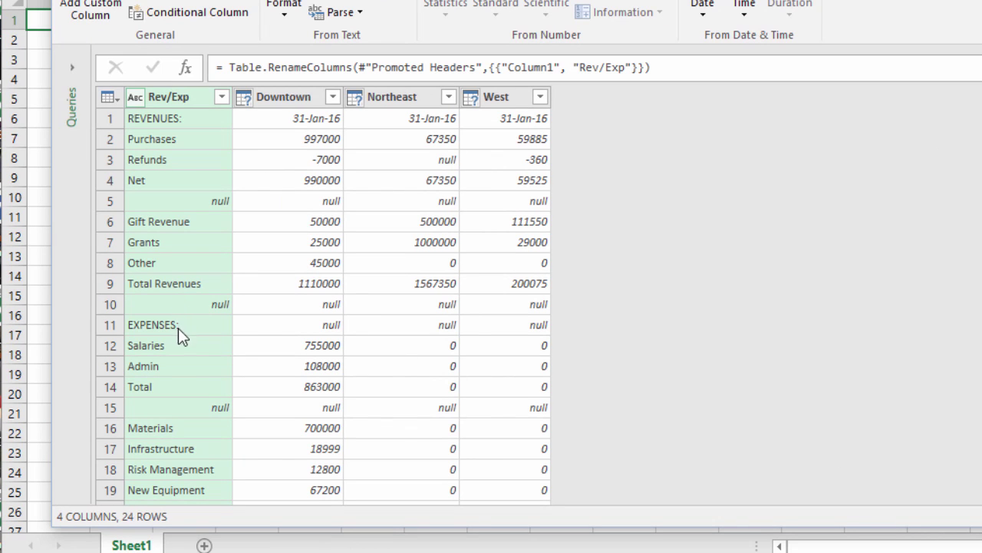
- Filter the null rows out of the Rev/Exp column
scroll(191, 376, "down", 2)
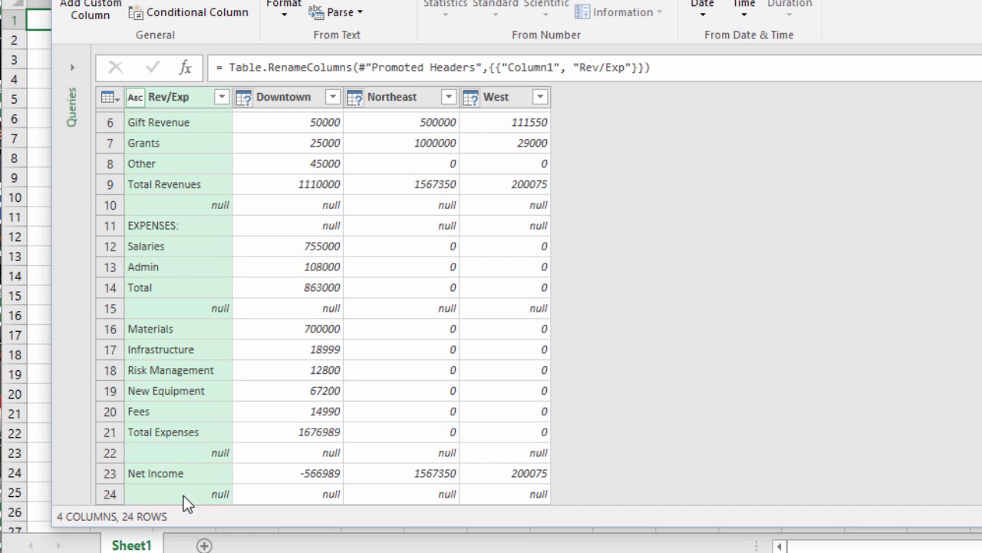
scroll(189, 406, "up", 2)
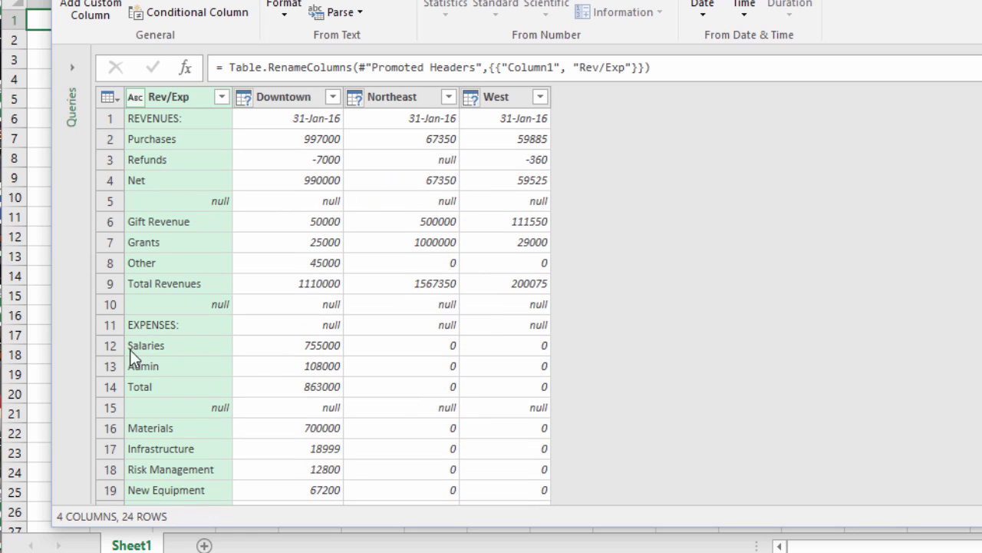
left_click(221, 97)
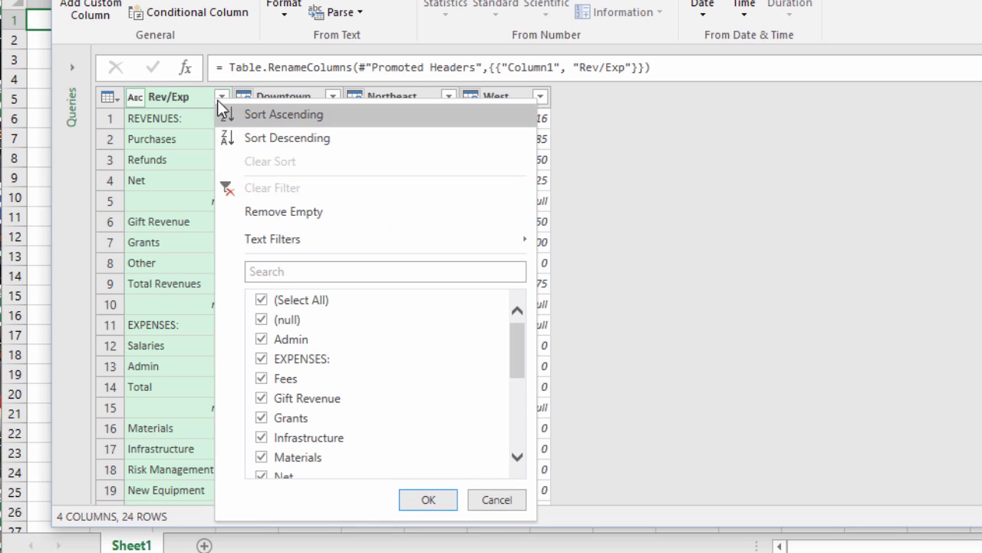
left_click(260, 321)
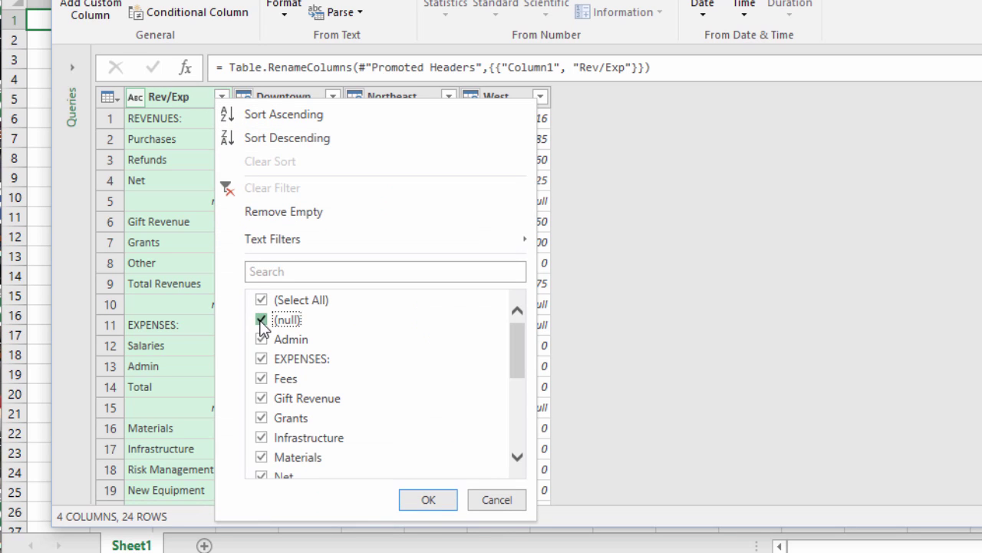
left_click(429, 500)
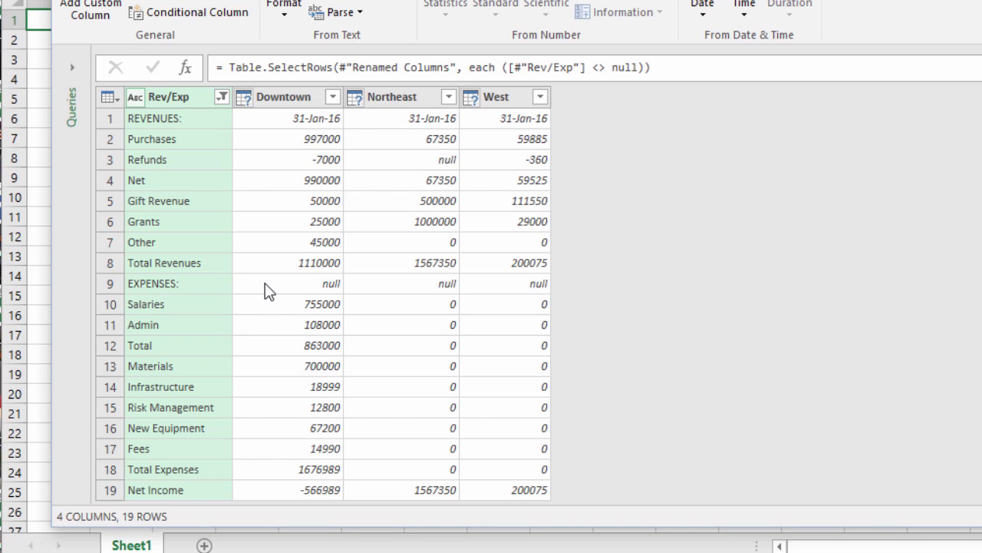
- Exclude the Net, Total, Total Expenses and Total Revenues rows from the Rev/Exp column filter
left_click(222, 98)
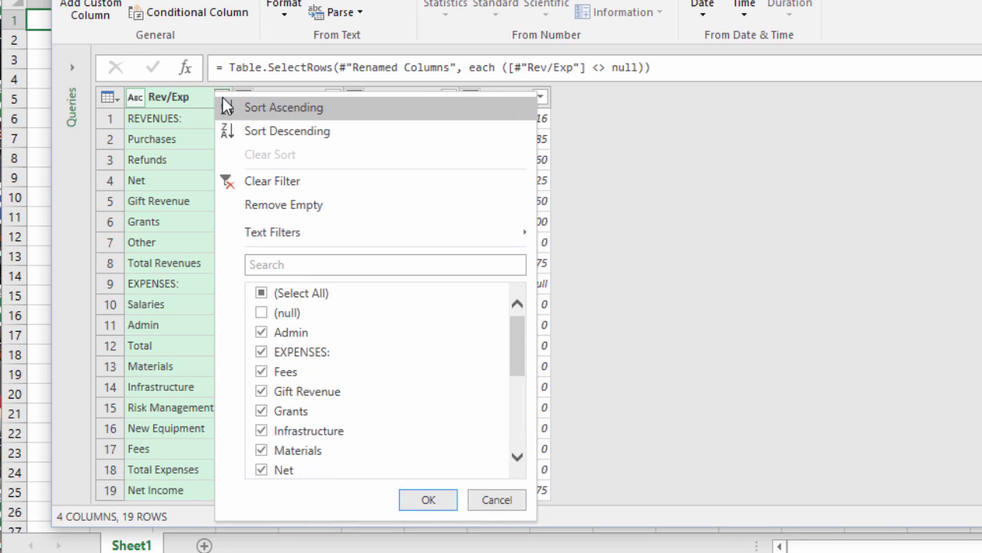
left_click(261, 469)
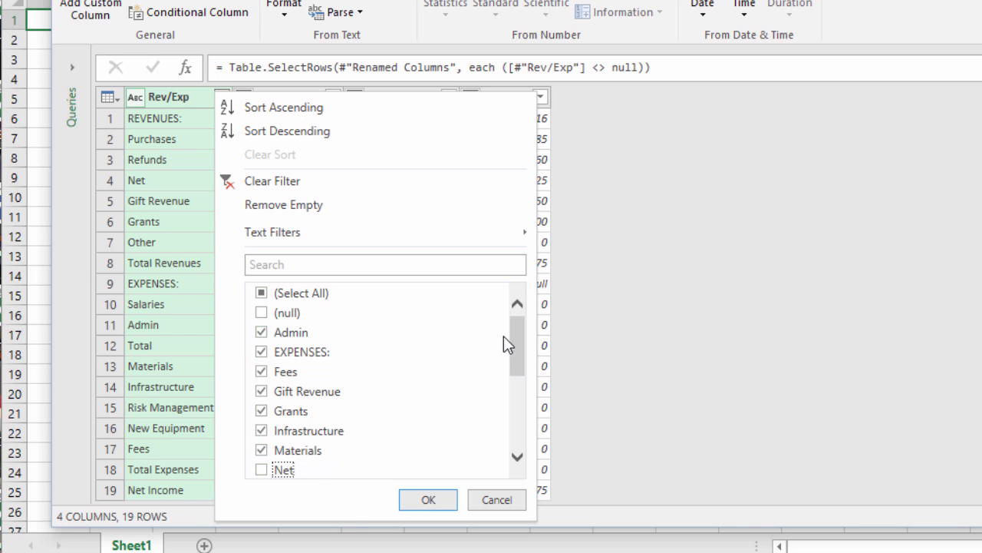
left_click_drag(519, 344, 515, 465)
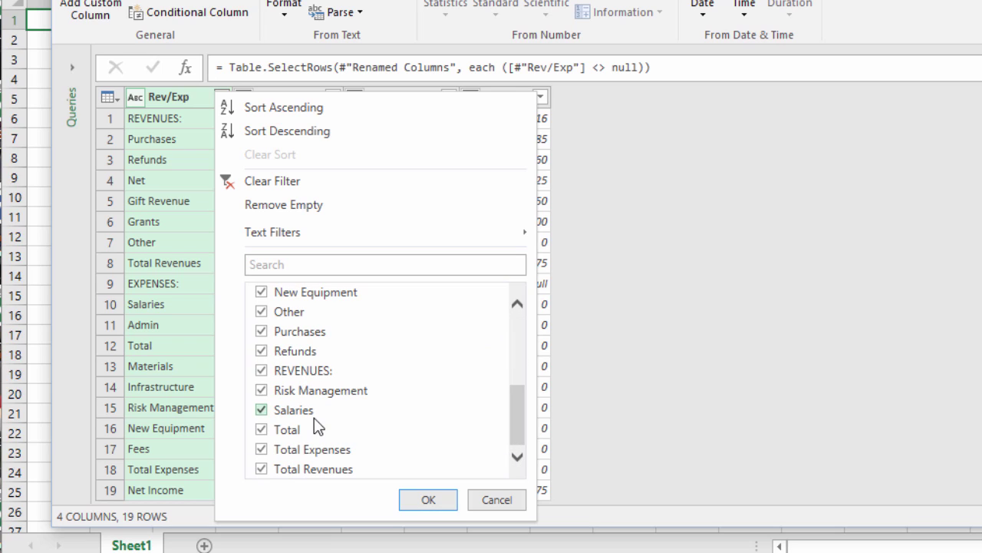
left_click(261, 429)
left_click(261, 449)
left_click(261, 469)
left_click_drag(518, 411, 515, 452)
left_click(429, 497)
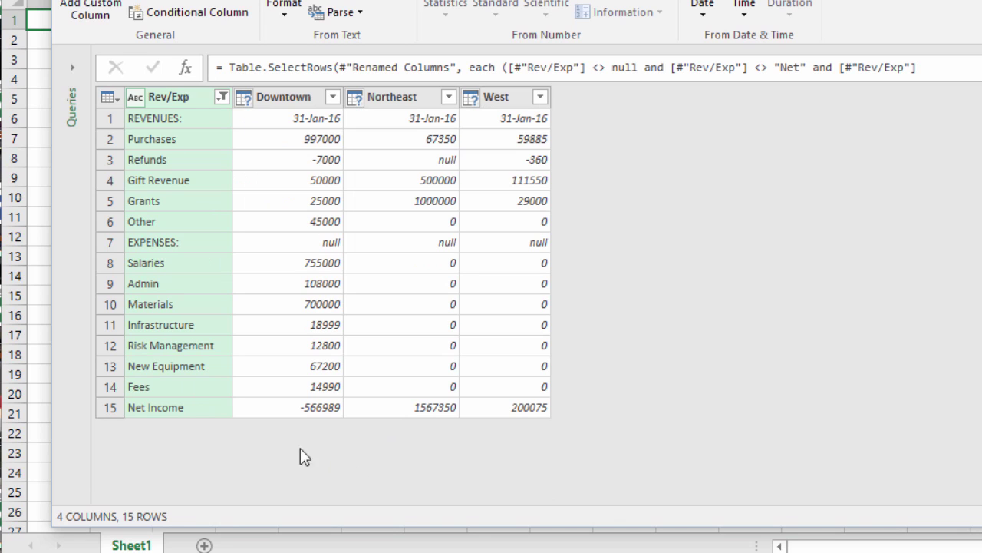
- Exclude the Net Income row from the Rev/Exp column filter as well
left_click(223, 97)
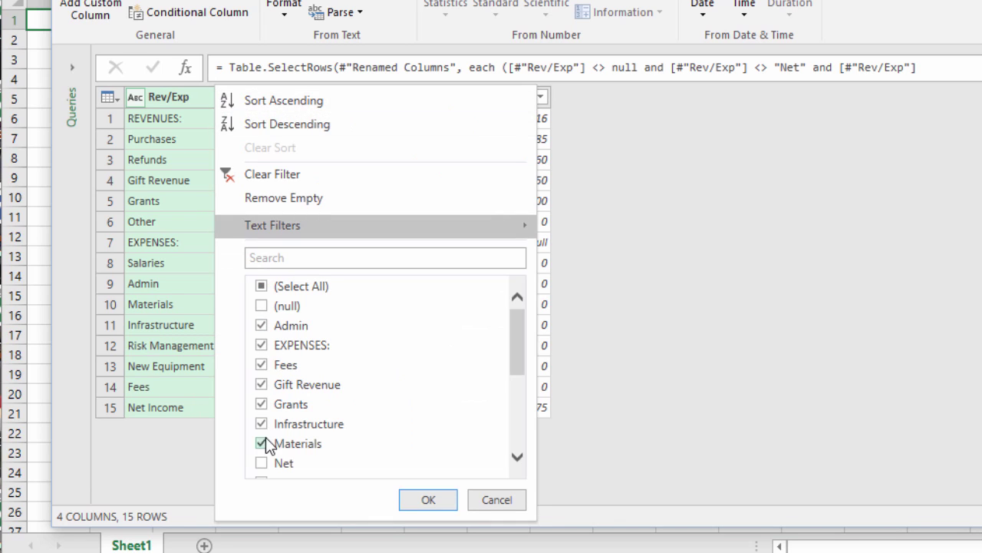
scroll(265, 457, "down", 2)
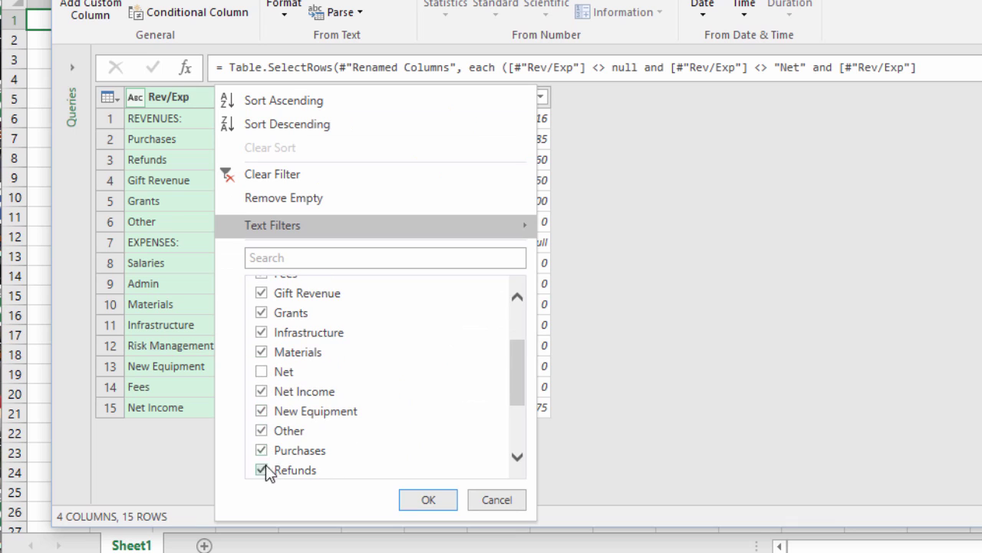
left_click(262, 391)
left_click(425, 495)
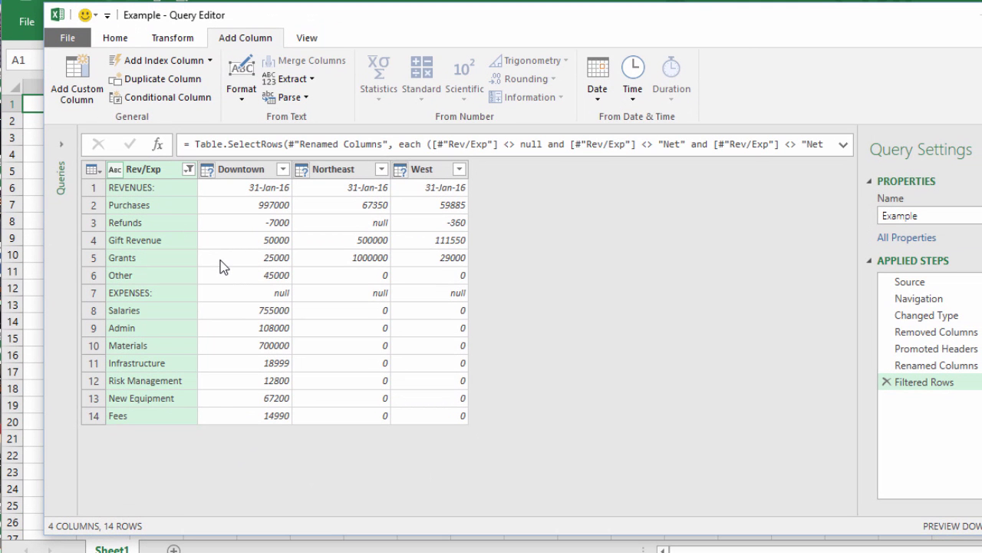
- Add a conditional column that returns the Rev/Exp column's value wherever Rev/Exp contains ":"
left_click(177, 97)
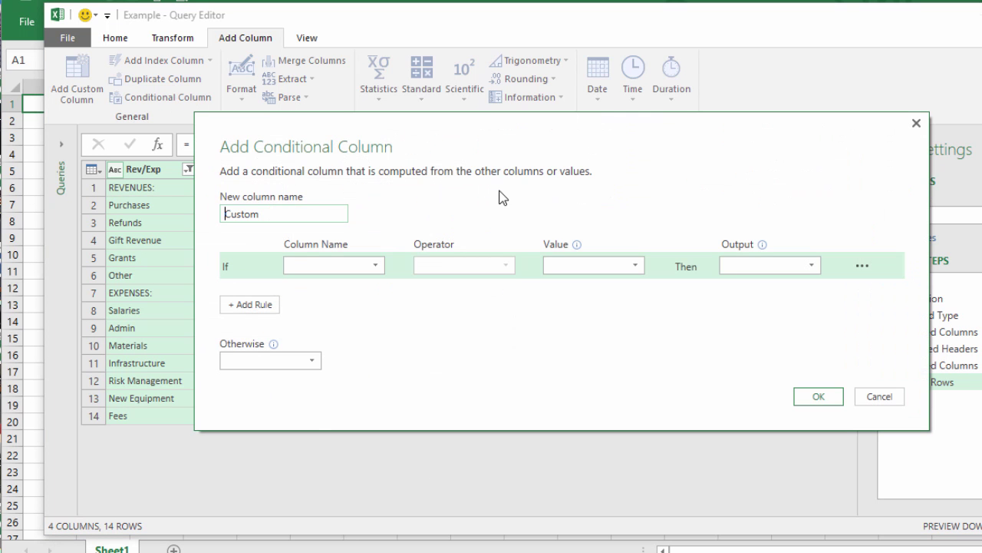
left_click_drag(468, 132, 486, 245)
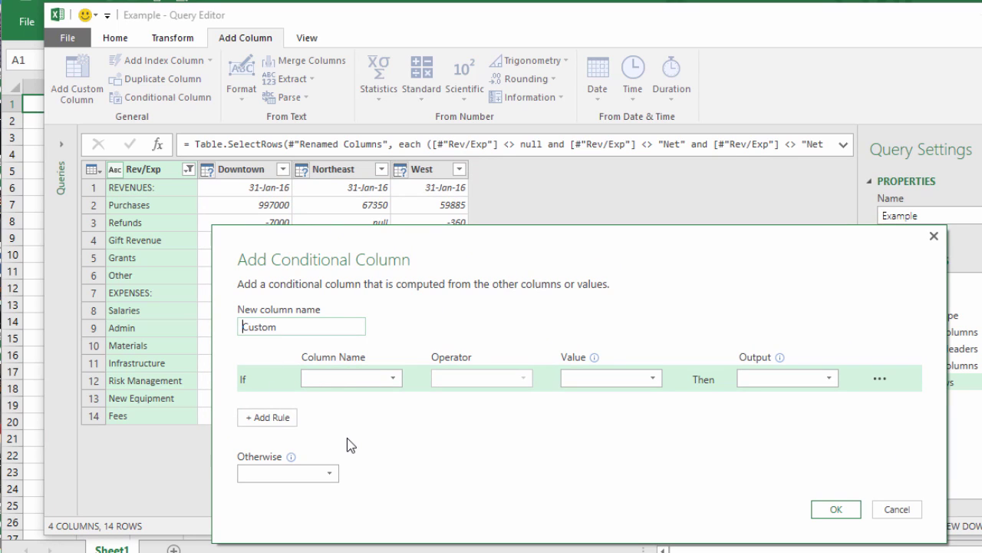
left_click(325, 377)
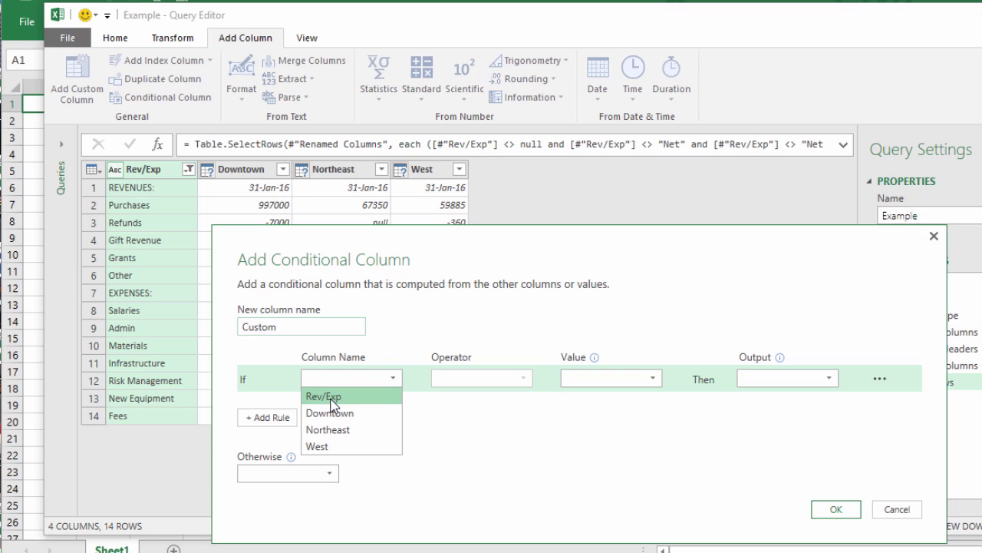
left_click(332, 397)
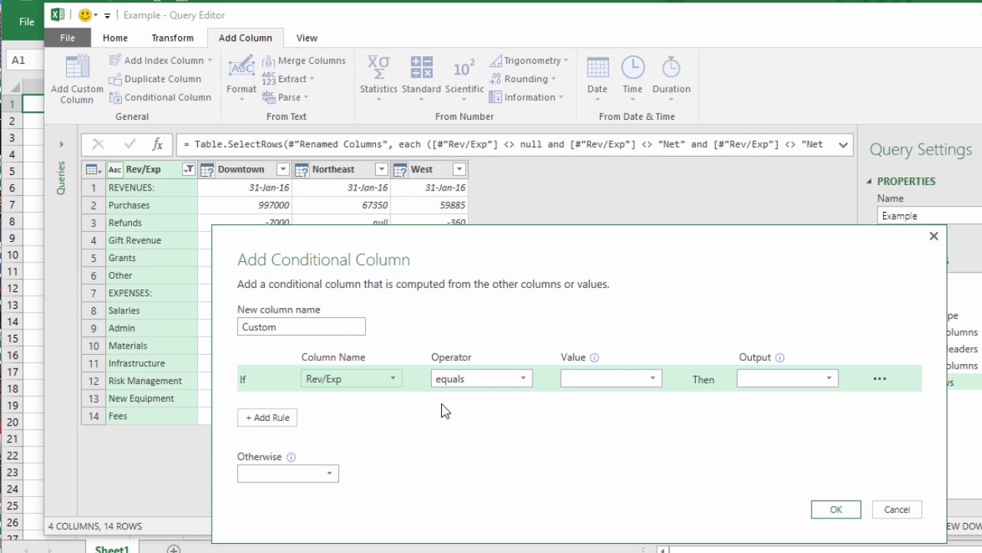
left_click(472, 384)
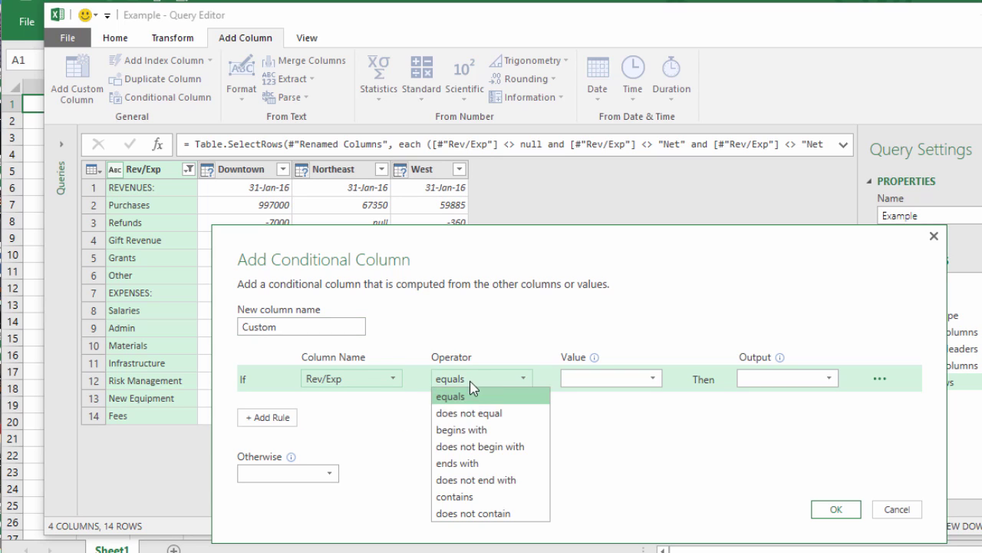
left_click(459, 496)
left_click(569, 378)
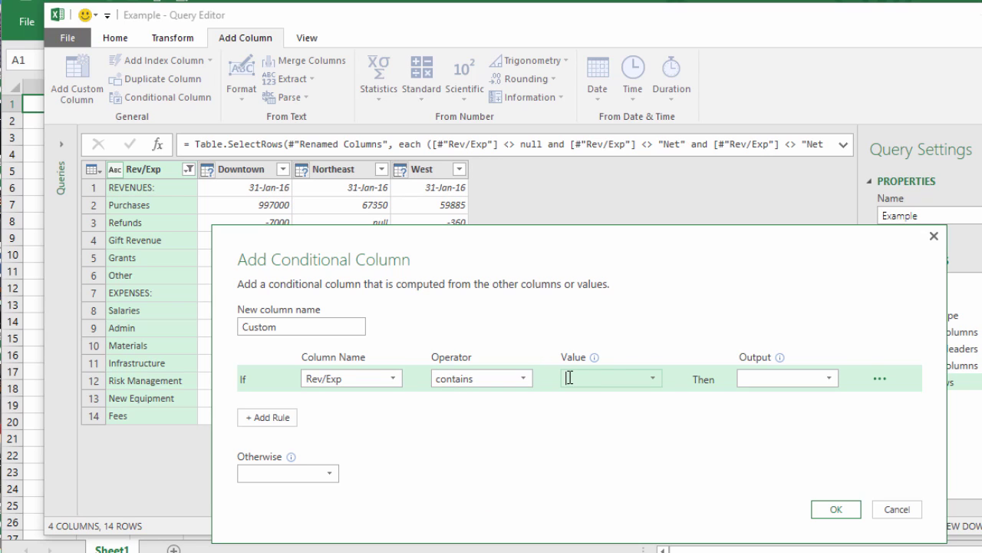
type(":")
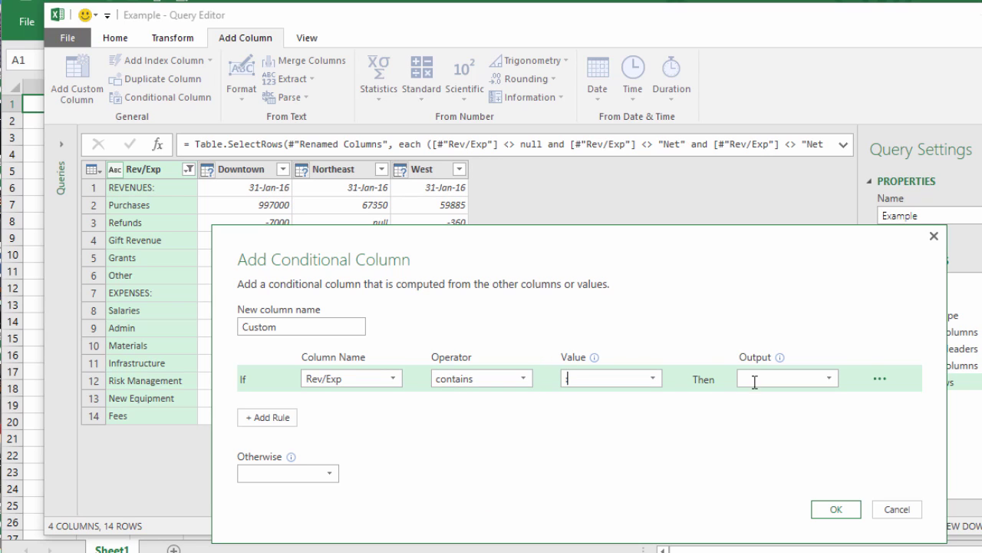
left_click(757, 381)
left_click(832, 378)
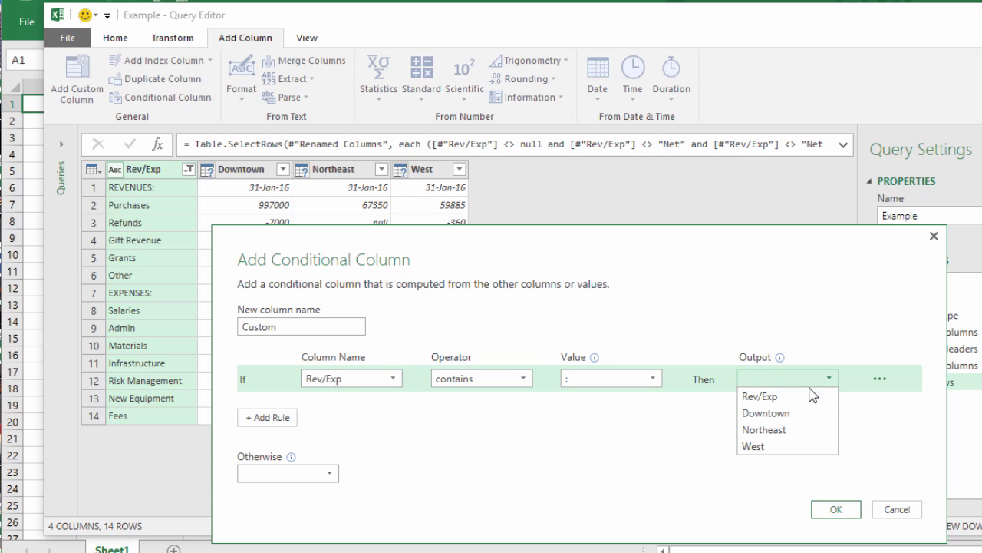
left_click(768, 396)
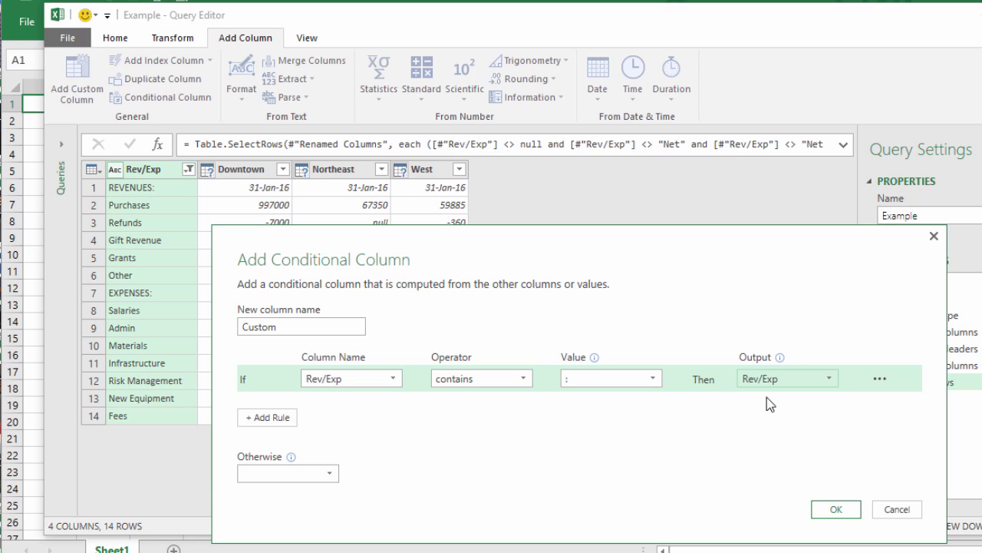
left_click(835, 509)
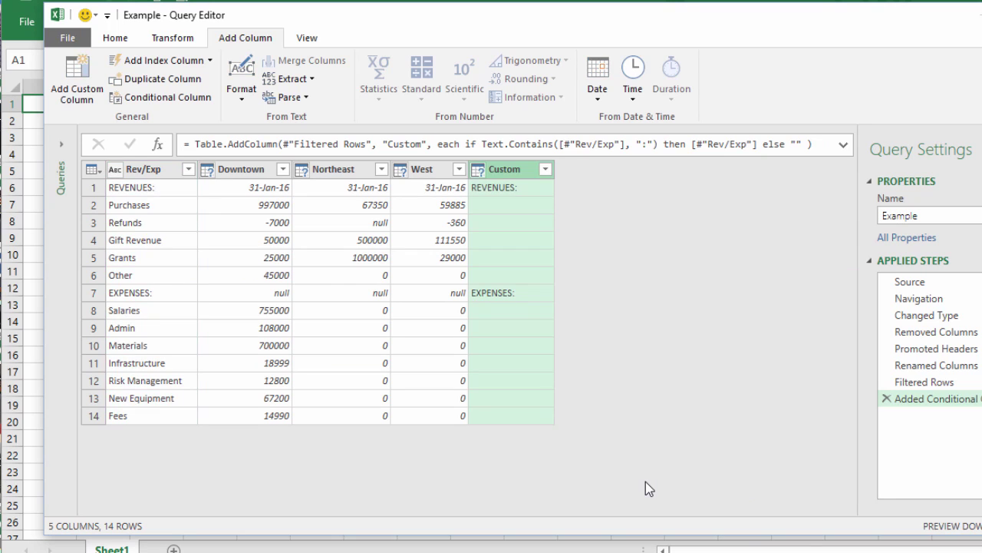
- Try to fill the Custom column down, and delete that fill step from the query
right_click(511, 170)
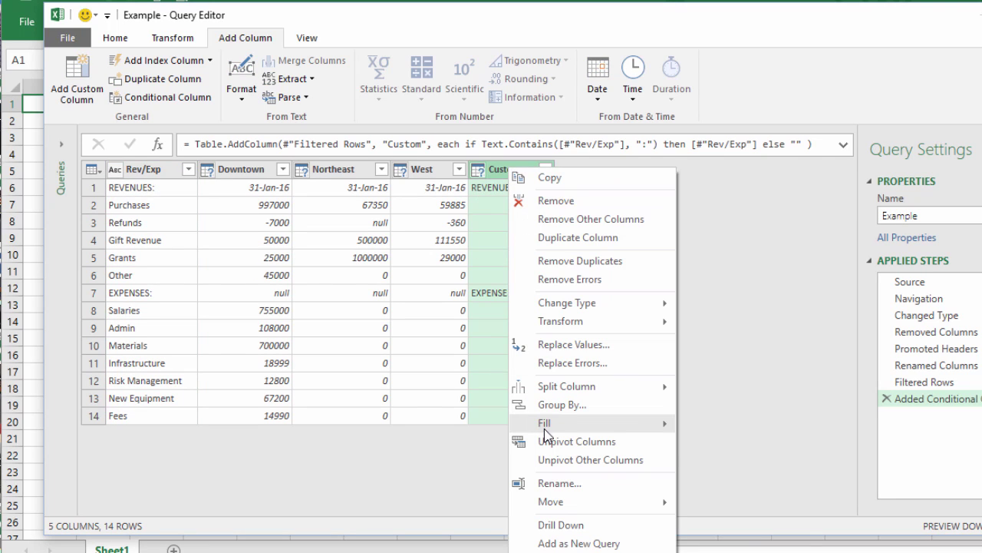
mouse_move(557, 429)
left_click(710, 424)
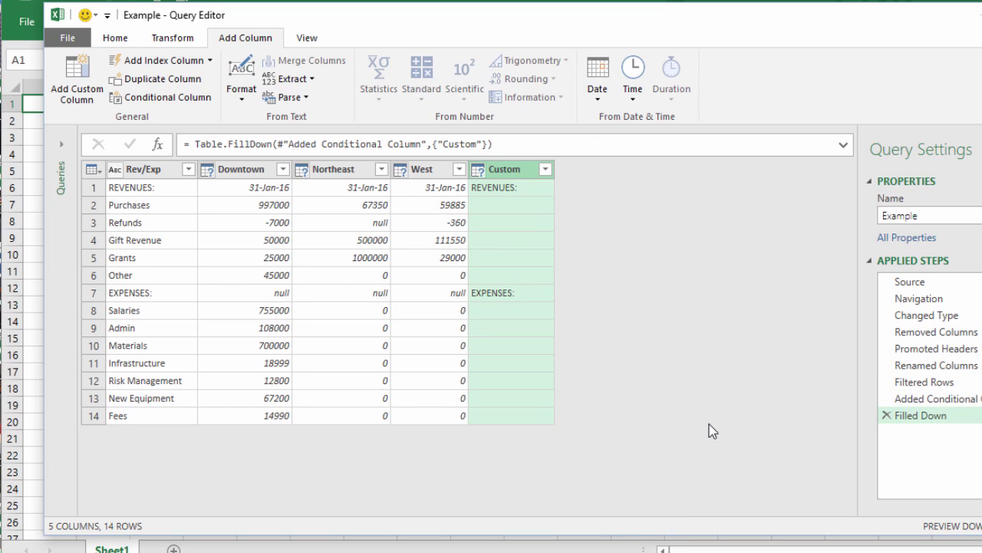
left_click(888, 416)
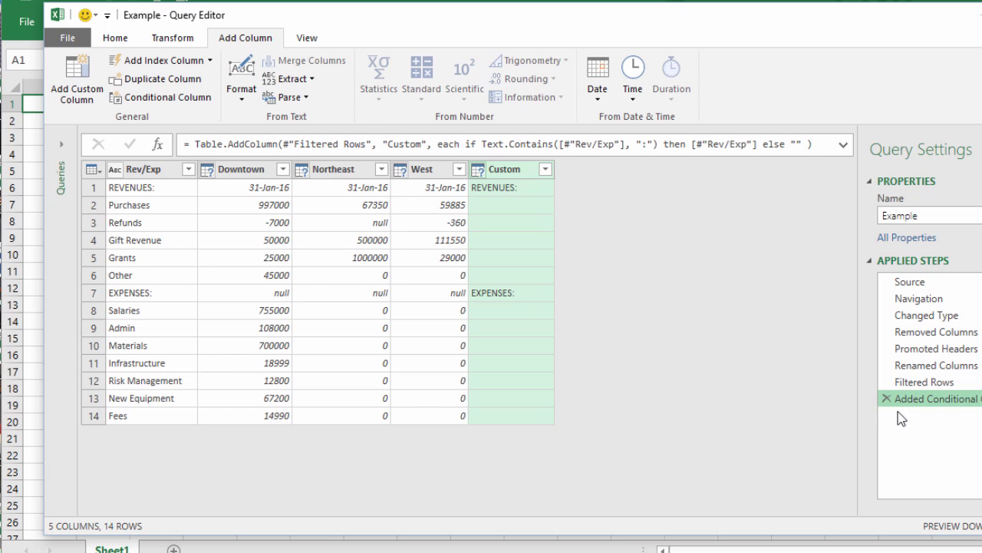
- Edit the Custom conditional column so its otherwise value is null
left_click(981, 399)
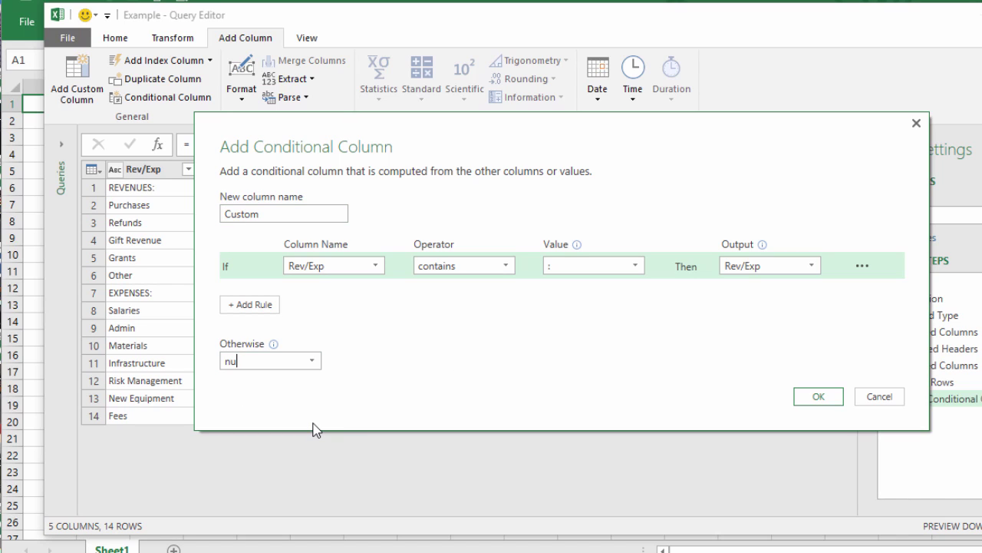
type("ll")
left_click(817, 398)
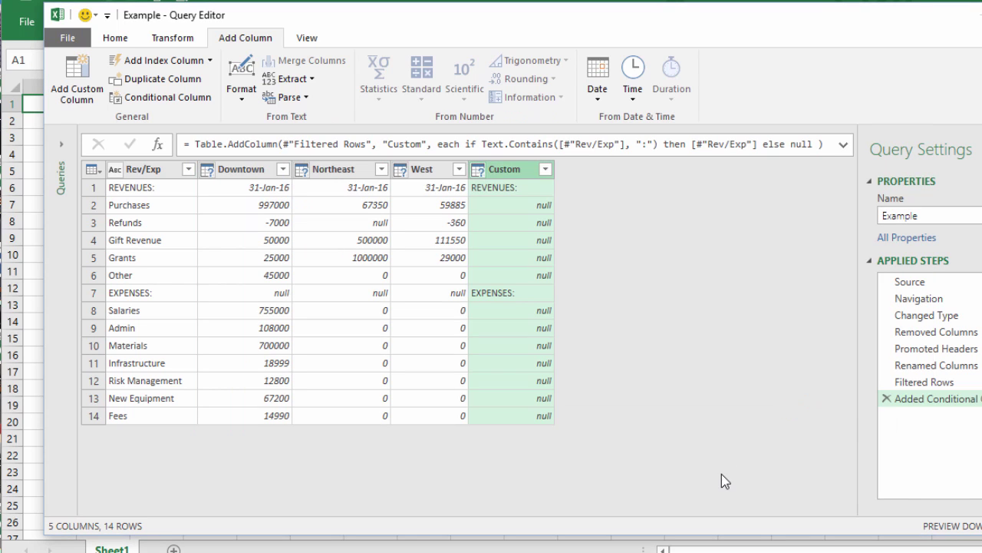
- Fill the Custom column down and move it in front of the Rev/Exp column
right_click(512, 173)
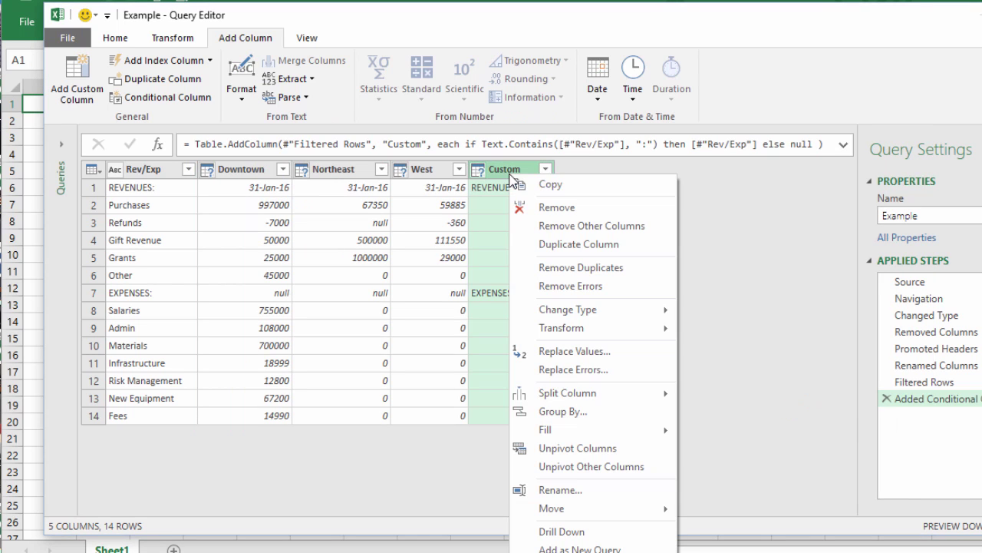
mouse_move(544, 427)
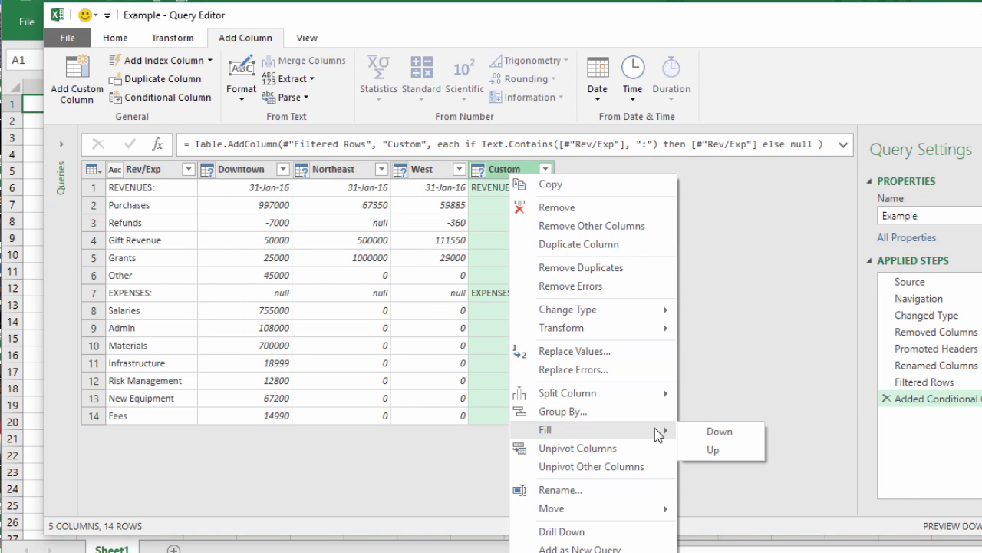
left_click(711, 427)
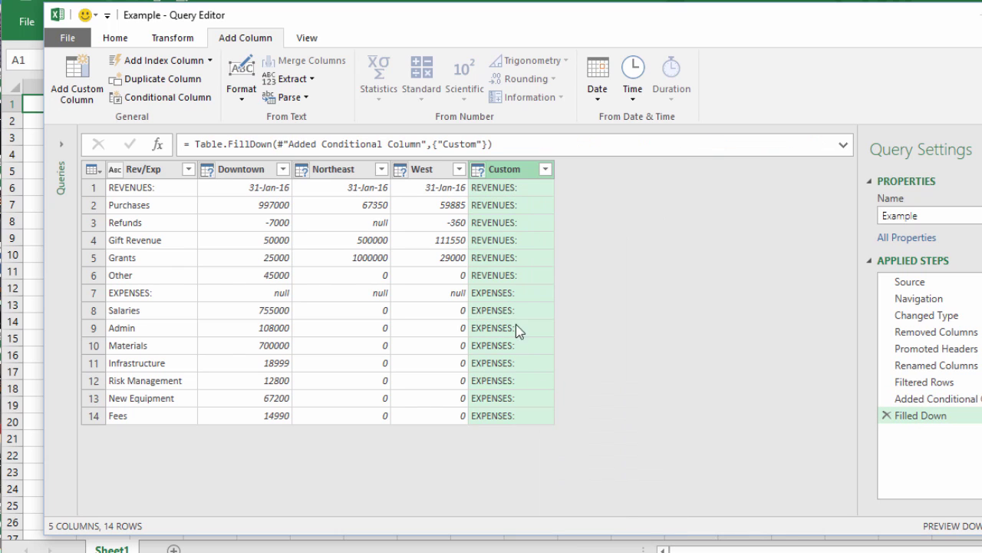
left_click_drag(513, 172, 165, 163)
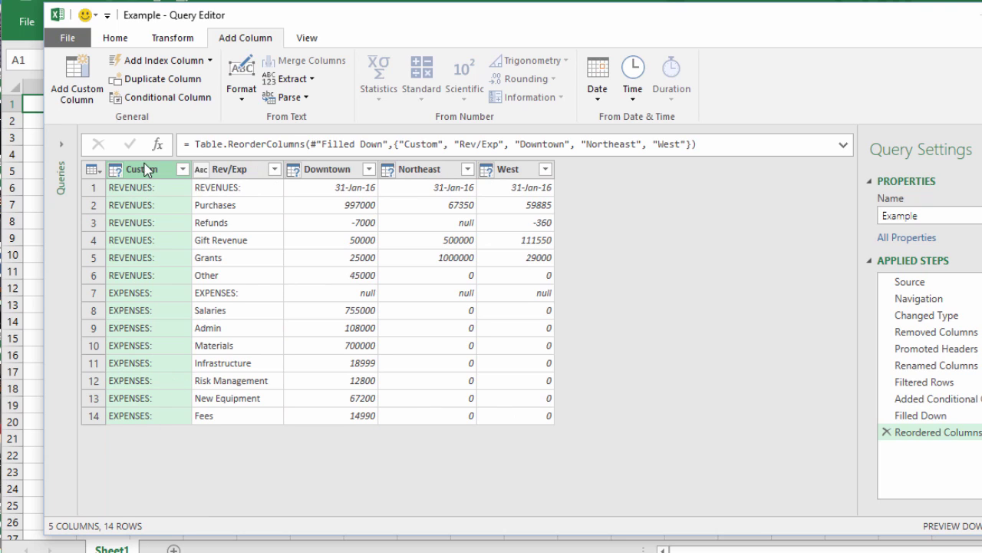
- Replace ":" with nothing in the Custom column
left_click(115, 40)
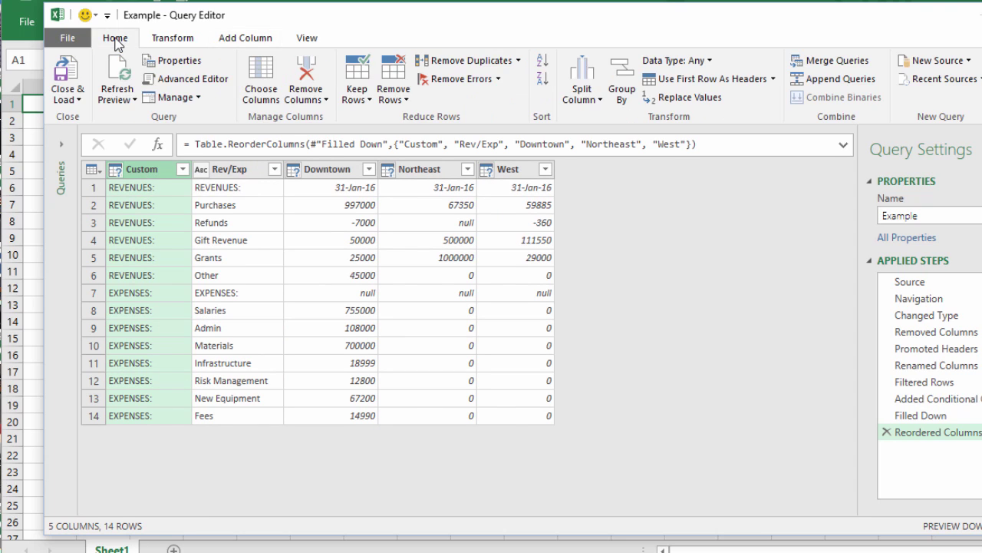
left_click(685, 98)
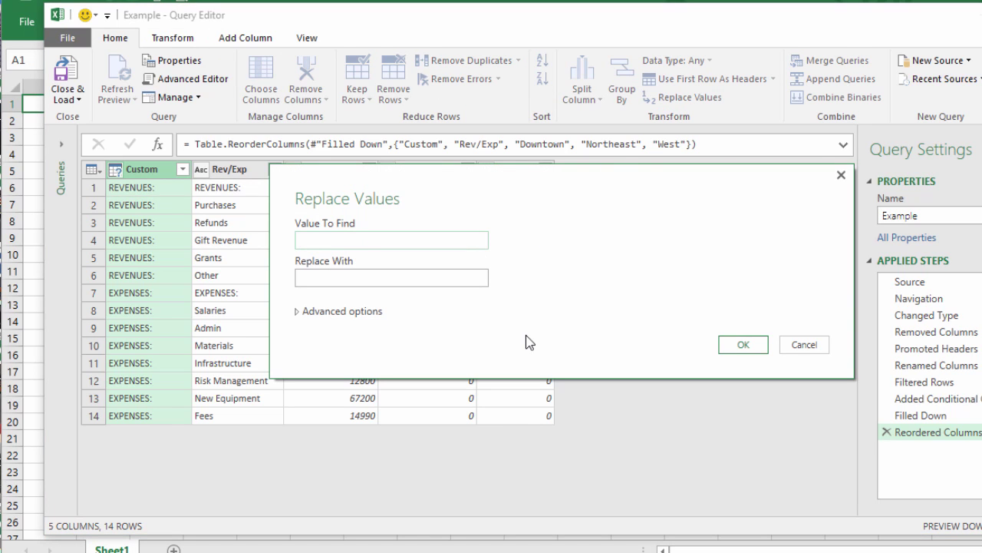
type(":")
left_click(743, 344)
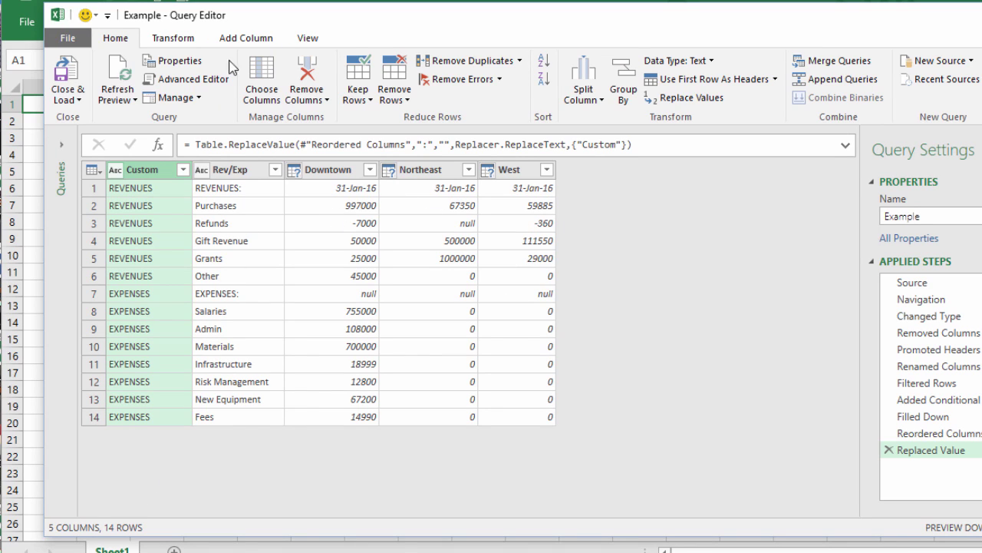
- Start another conditional column and name it Date
left_click(246, 37)
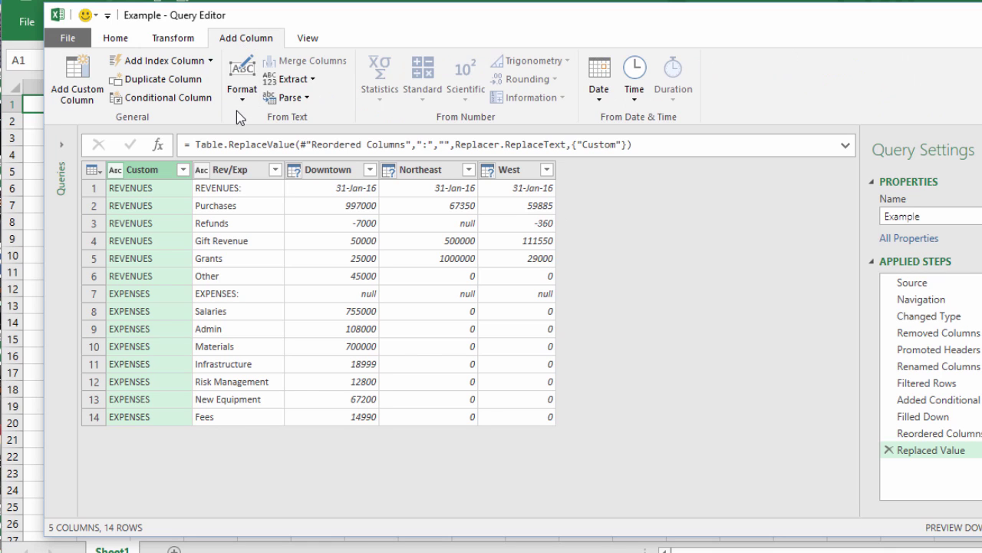
left_click(164, 99)
left_click_drag(463, 134, 449, 247)
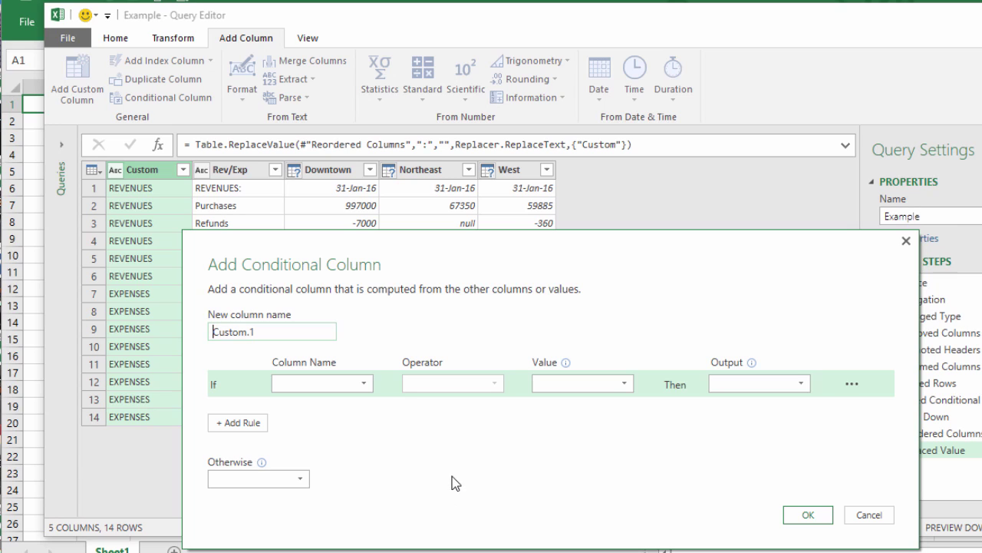
triple_click(300, 333)
type("Date")
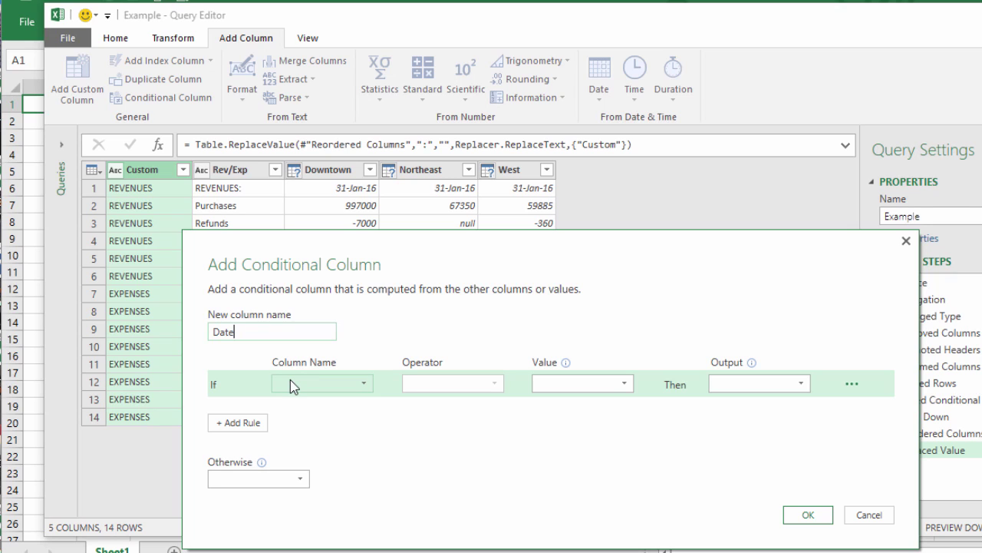
- Define the Date column to return the Downtown column's value if Rev/Exp equals "Revenues:", otherwise null
left_click(290, 379)
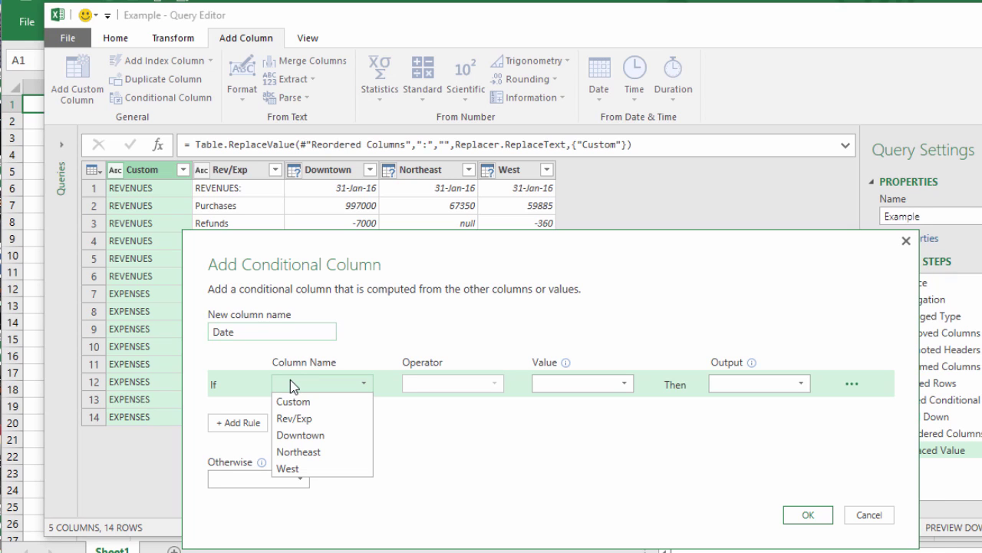
left_click(287, 419)
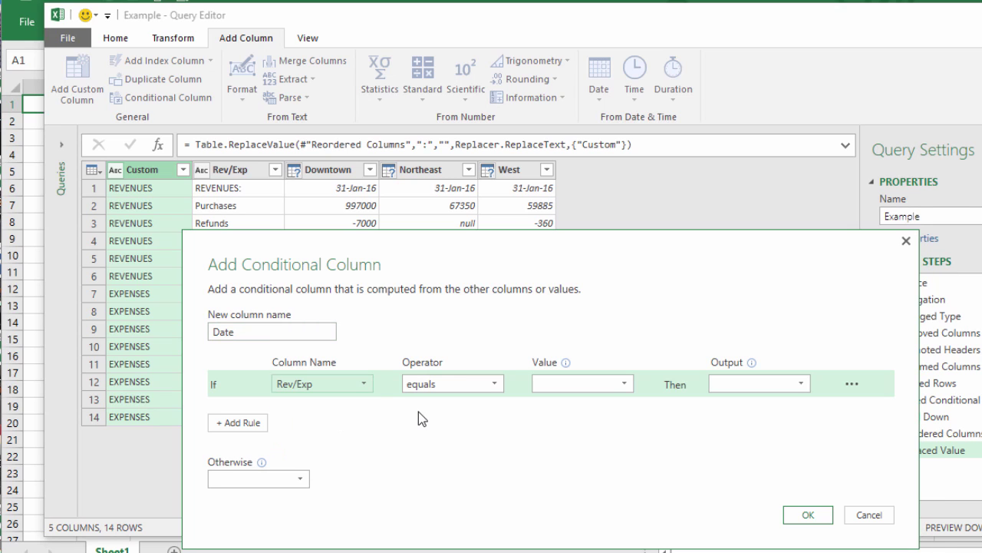
left_click(539, 384)
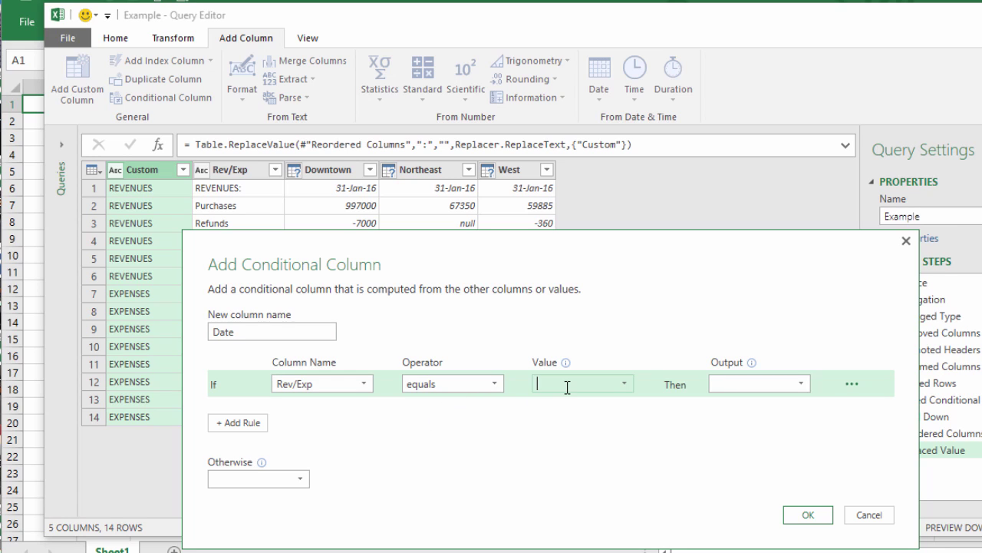
type("Revenues:")
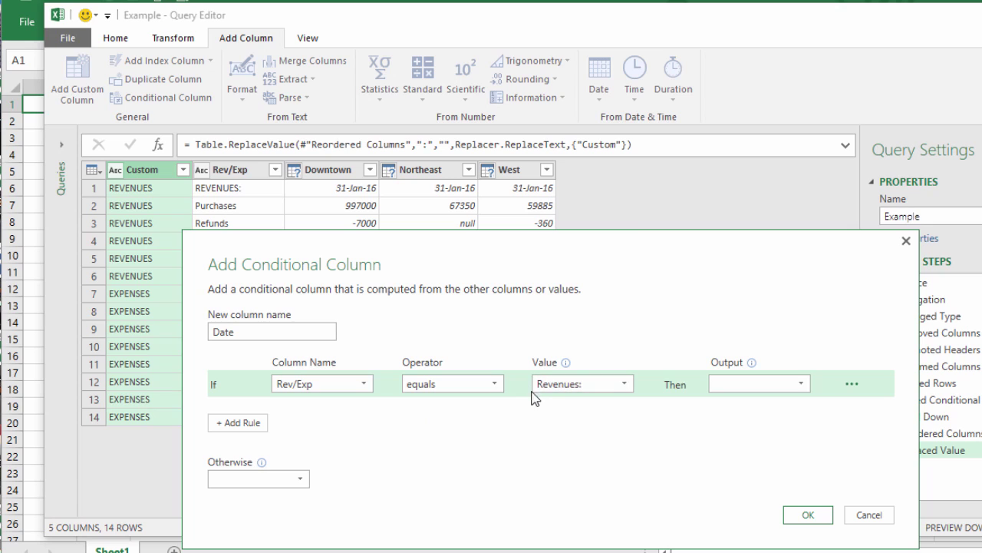
left_click(801, 383)
left_click(760, 434)
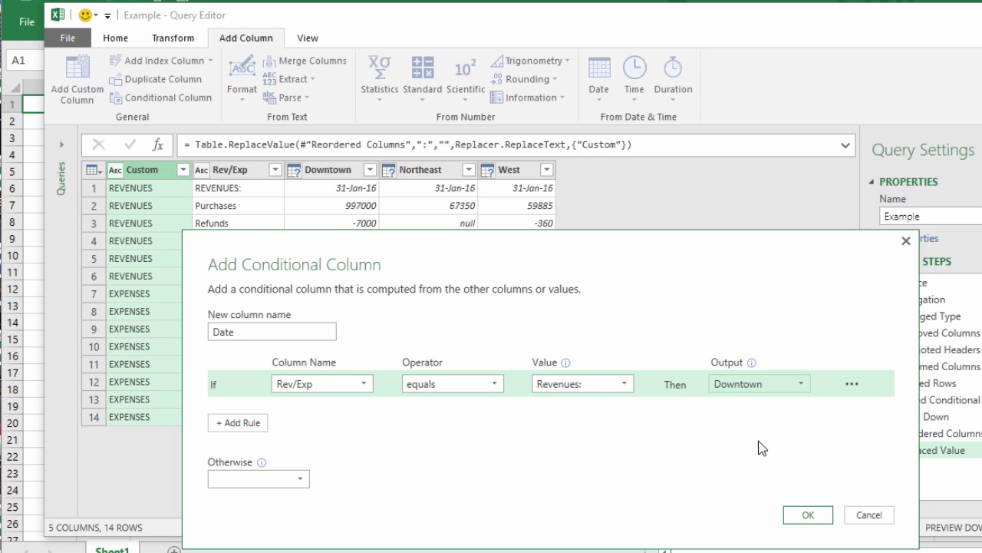
left_click(246, 479)
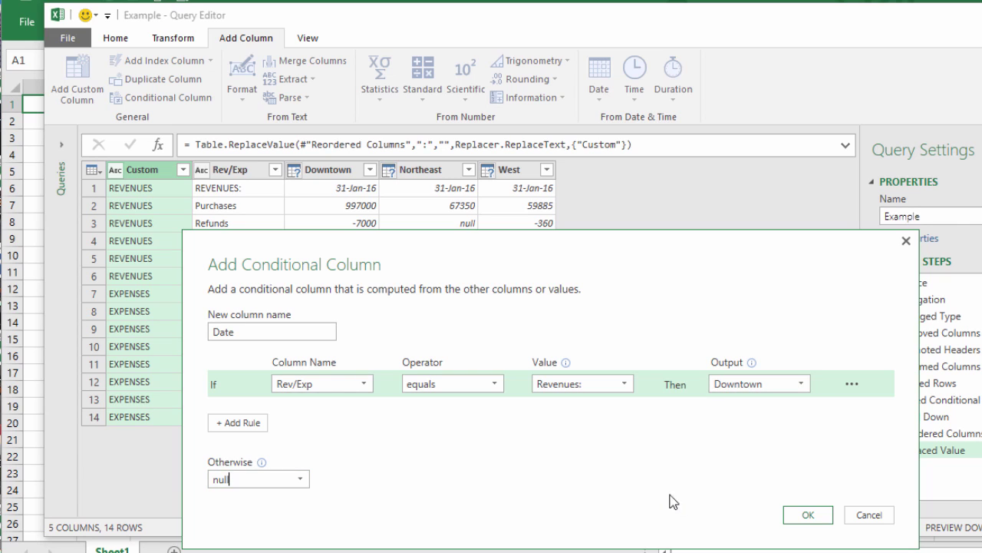
left_click(805, 515)
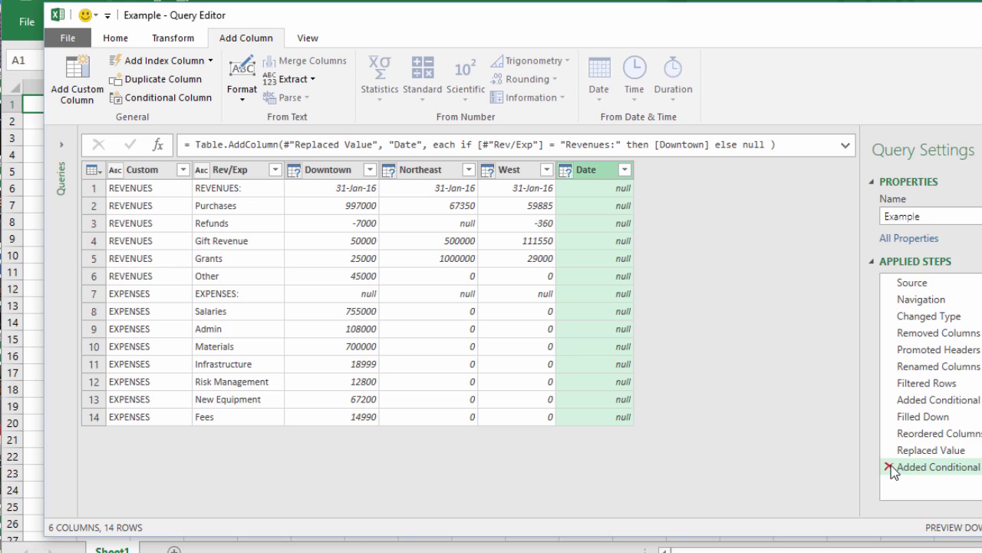
- Edit the Date column's condition so Rev/Exp is compared with "REVENUES:" in capitals
left_click(981, 467)
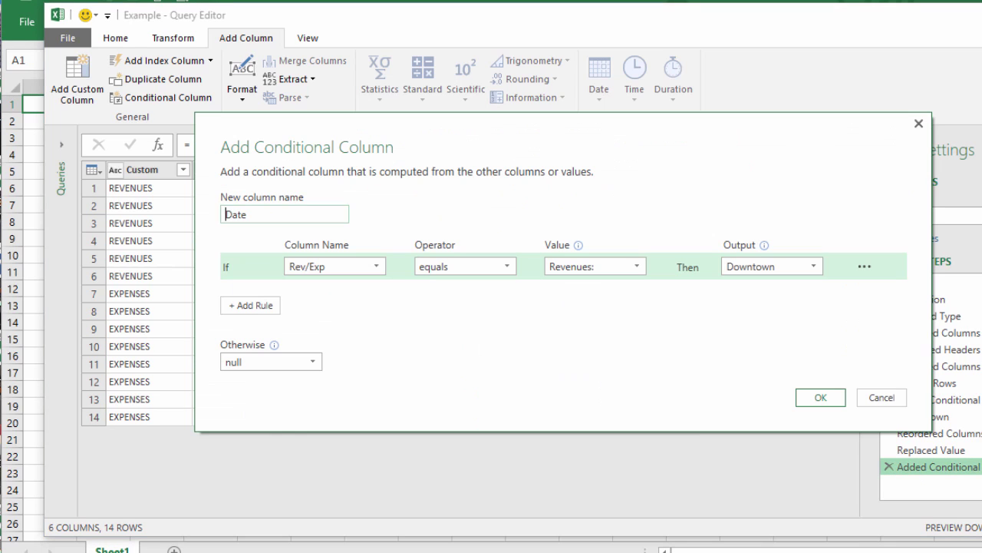
double_click(567, 268)
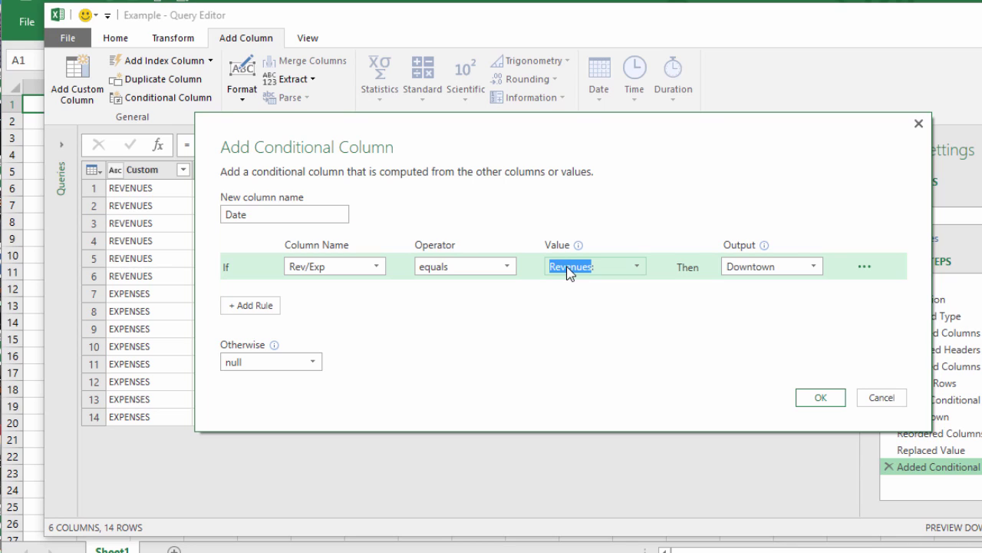
type("REVENUES:")
left_click(823, 398)
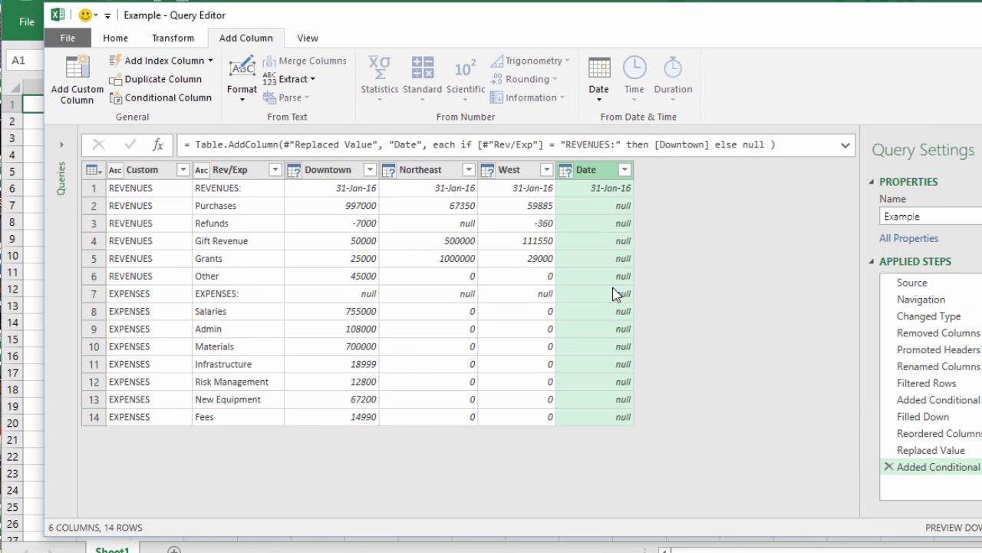
- Fill the Date column's values down through the empty rows
right_click(587, 170)
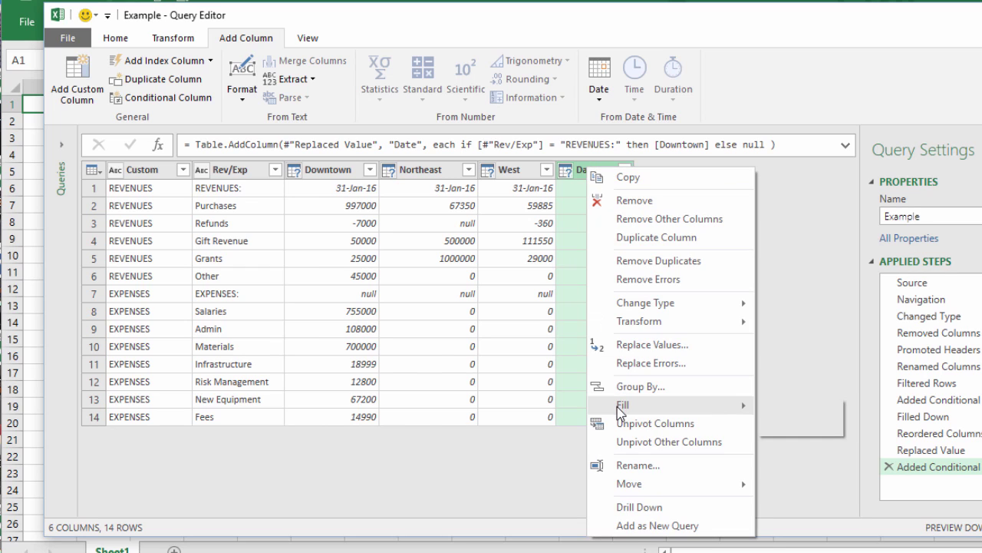
mouse_move(741, 406)
left_click(790, 410)
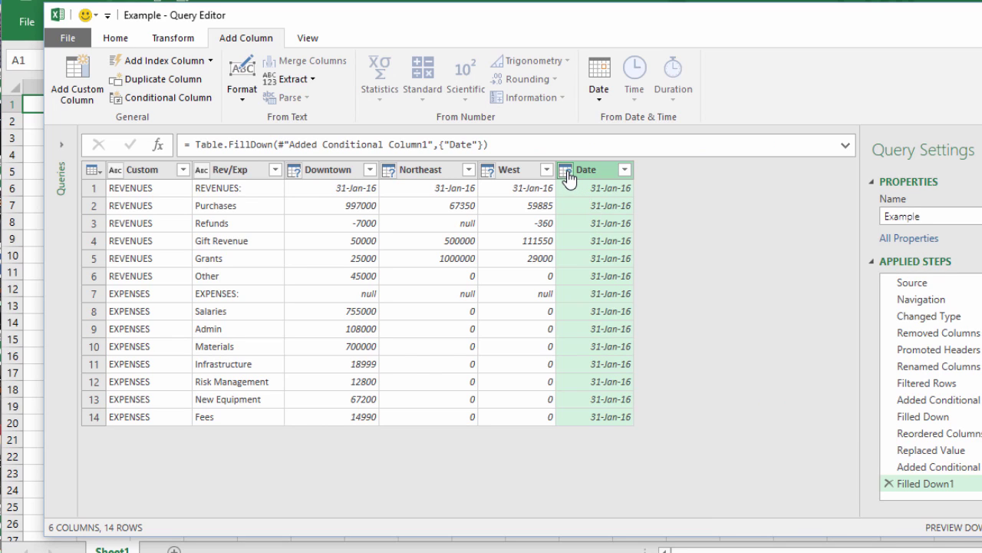
- Set the Date column's data type to Date and move the column between Custom and Rev/Exp
left_click(568, 178)
left_click(588, 266)
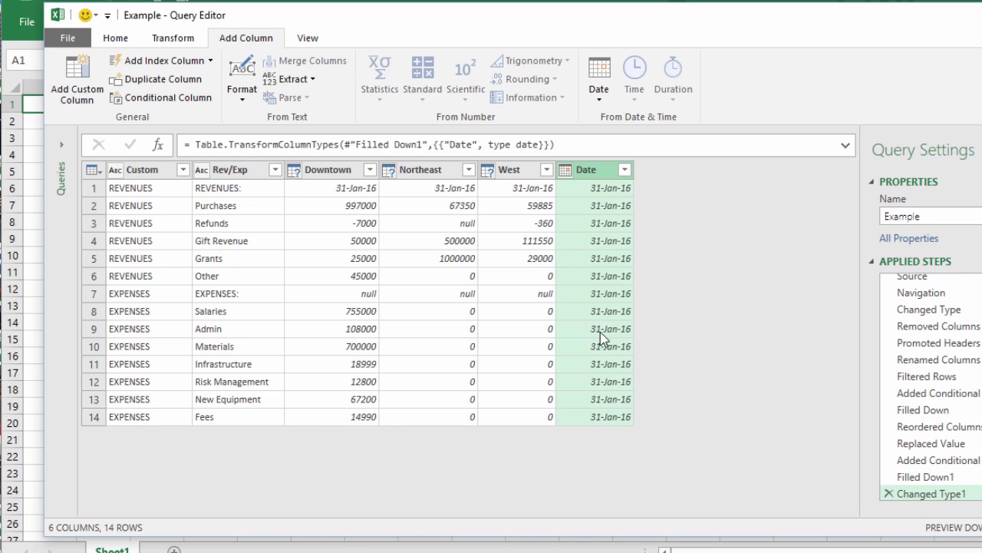
left_click_drag(587, 170, 258, 178)
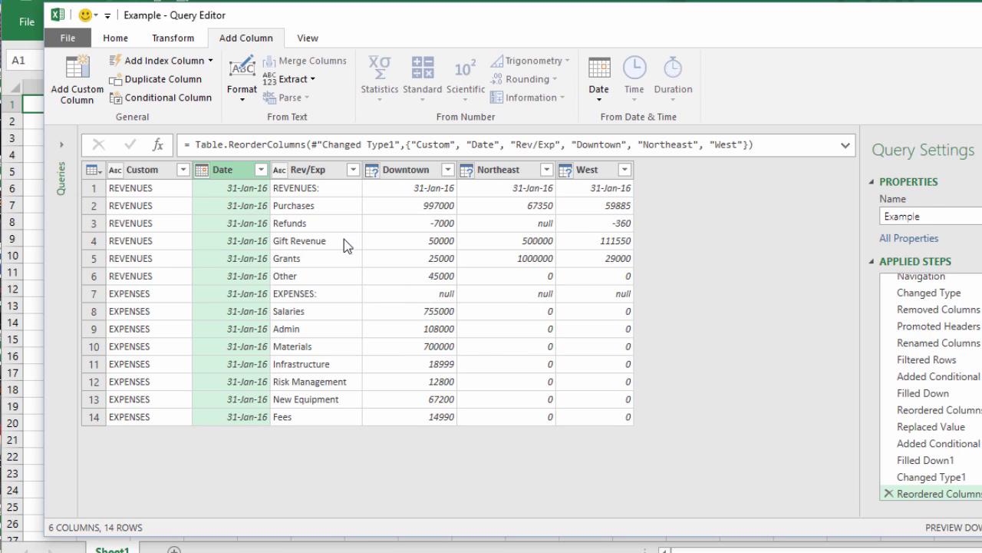
- Filter the Rev/Exp column to exclude the "EXPENSES:" and "REVENUES:" rows
left_click(353, 171)
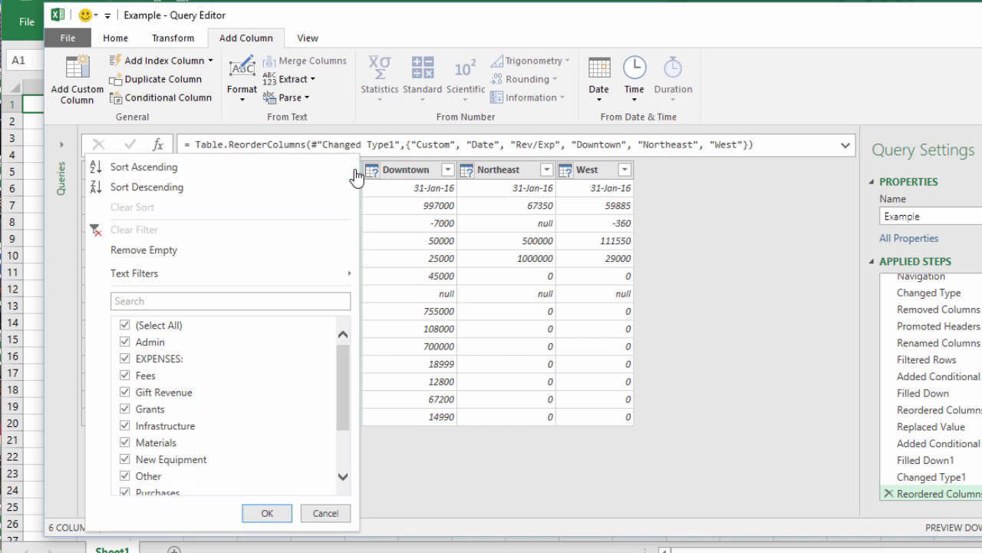
left_click(124, 359)
scroll(207, 404, "down", 2)
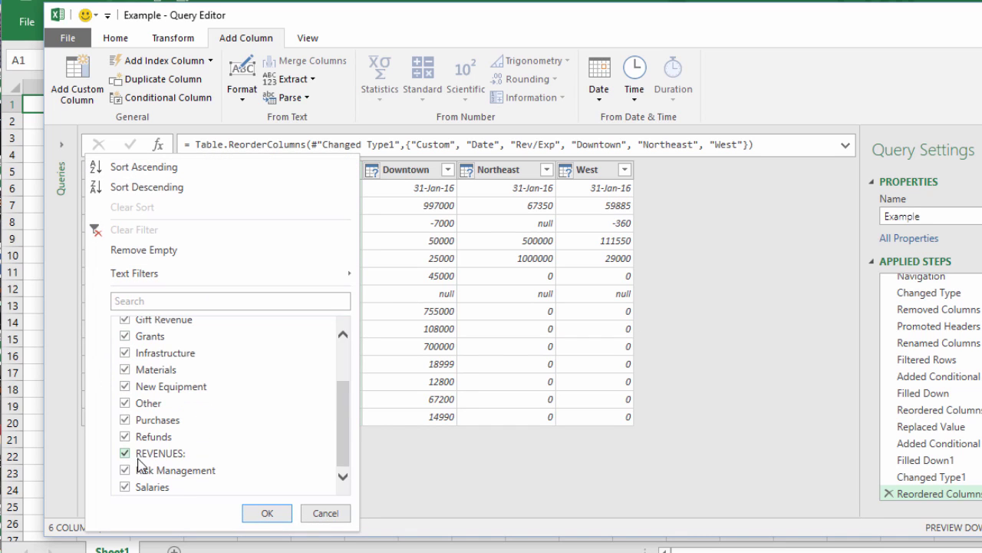
left_click(124, 453)
left_click(266, 513)
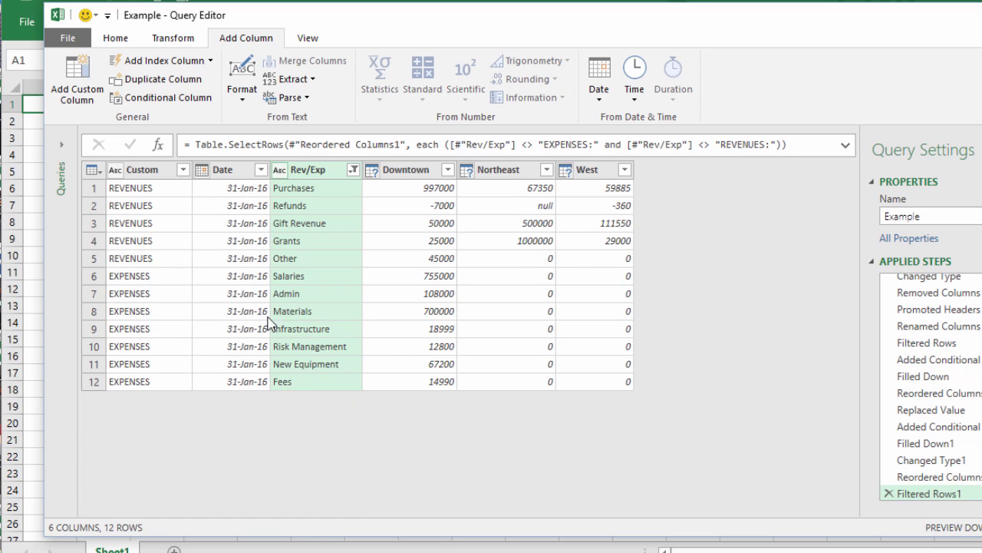
- Rename the Custom column as Category and the Rev/Exp column as Detail
left_click(139, 176)
double_click(139, 176)
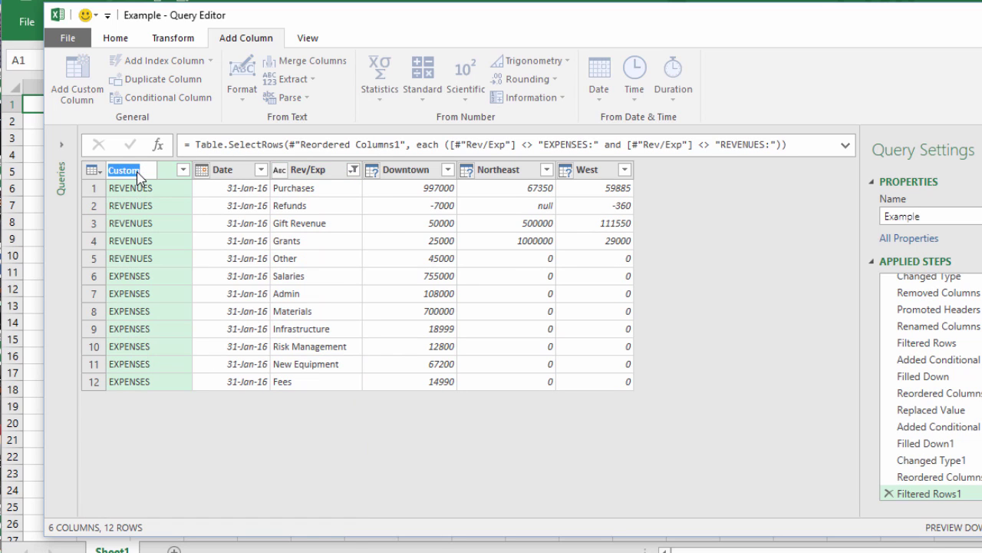
type("Category")
left_click(306, 170)
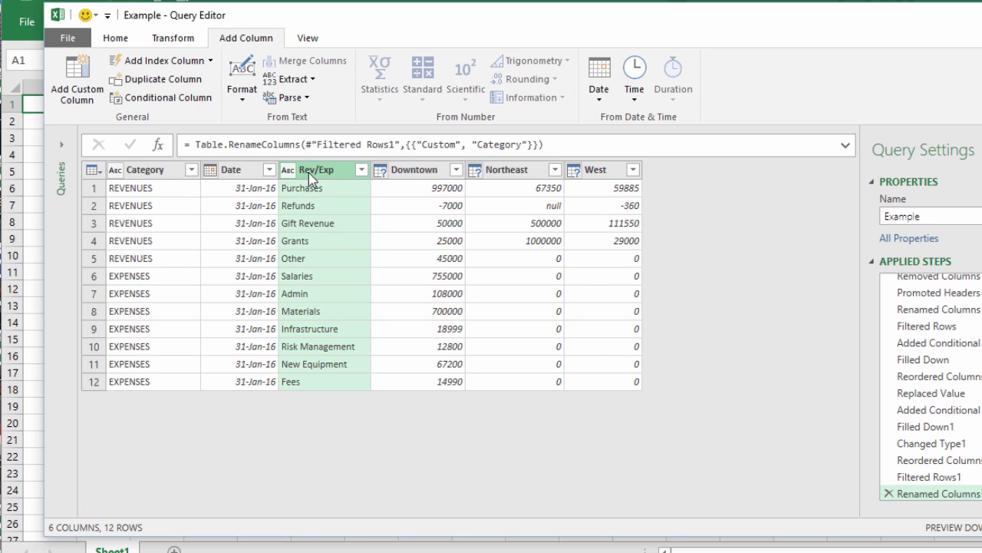
double_click(309, 173)
type("Deta")
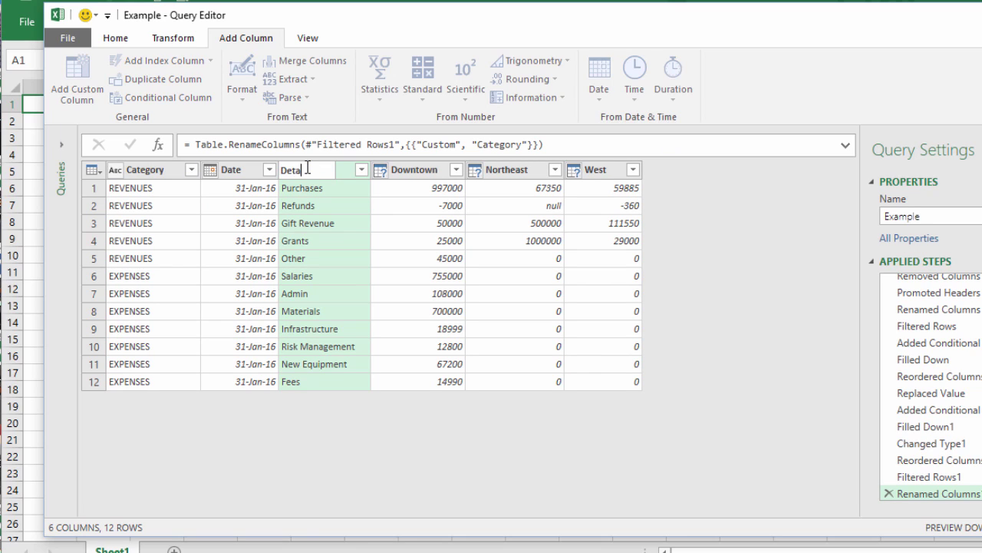
type("il")
key("Return")
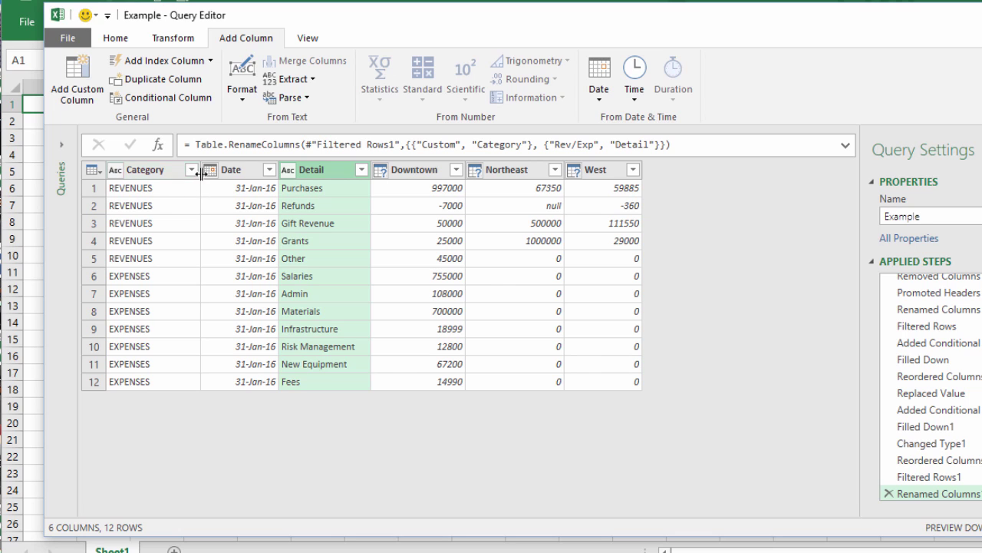
- Set the data type of the Downtown, Northeast and West columns to Currency
left_click(380, 171)
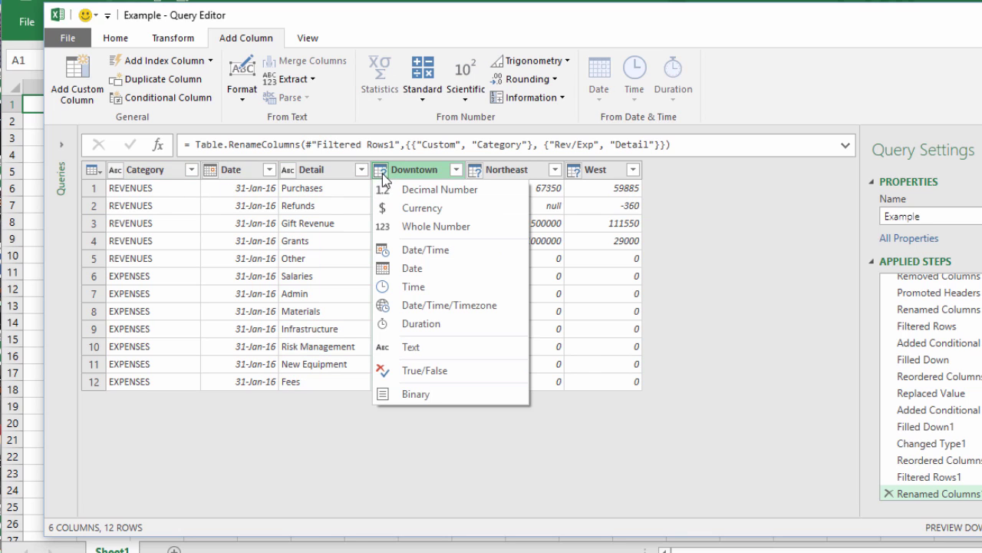
left_click(409, 209)
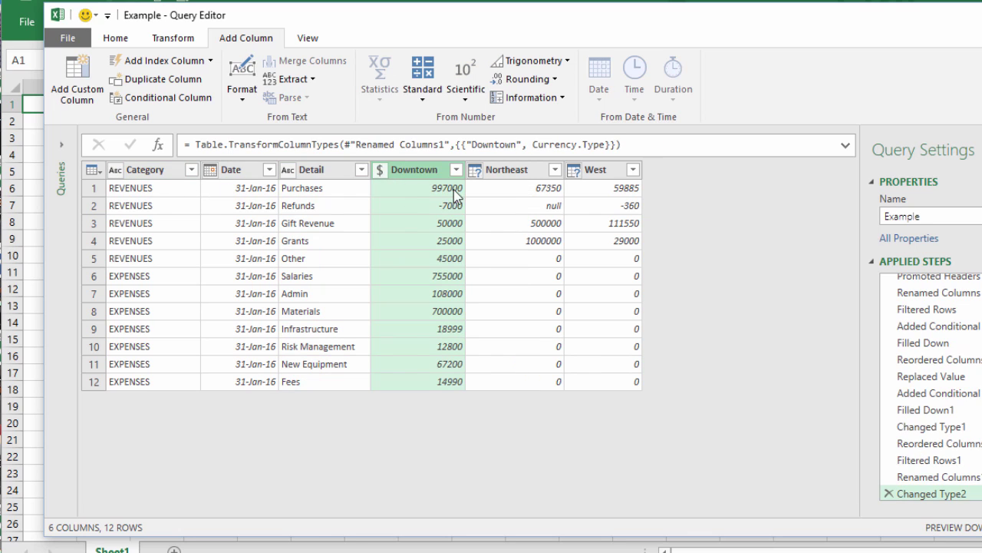
left_click(476, 174)
left_click(480, 208)
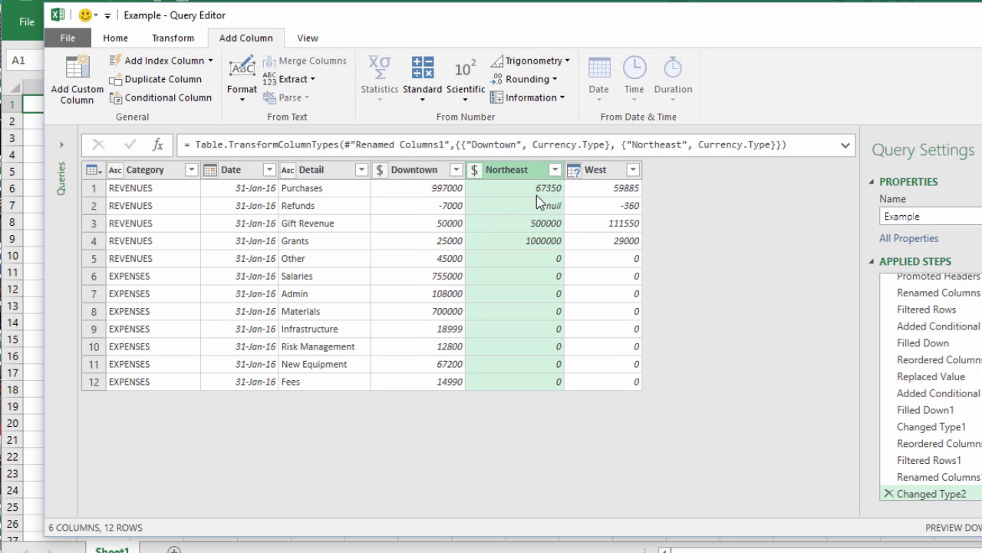
left_click(575, 173)
left_click(579, 209)
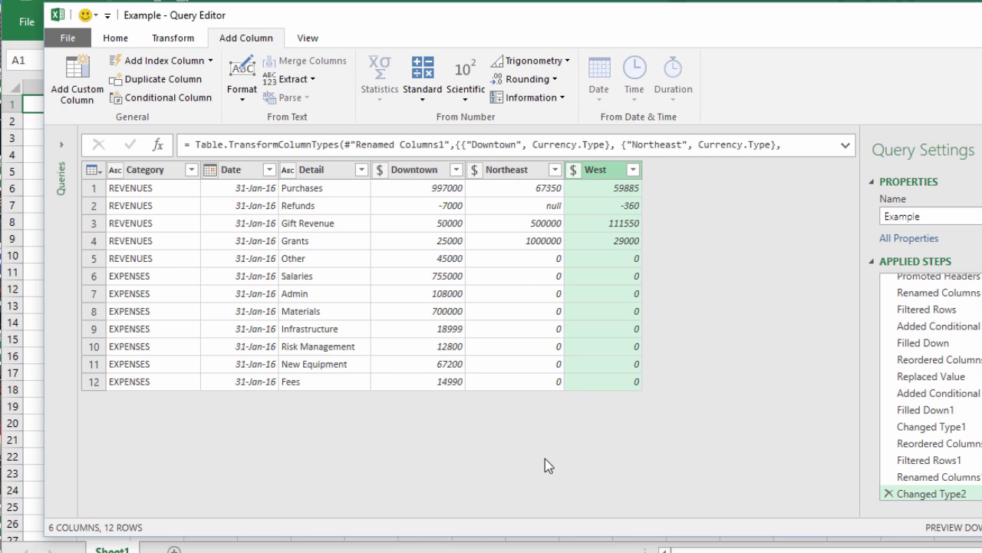
- Unpivot all columns other than Category, Date and Detail
left_click(153, 172)
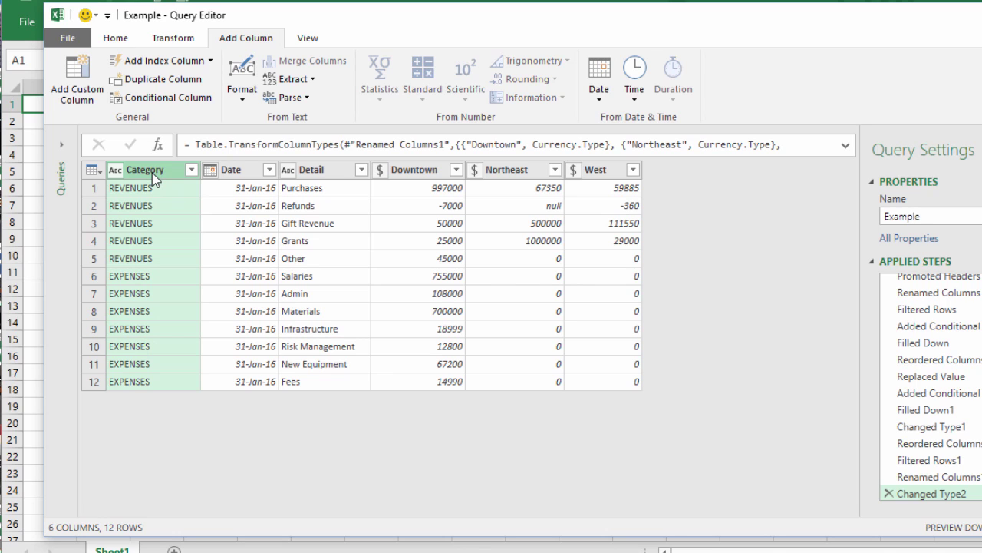
left_click(234, 170, "ctrl")
left_click(306, 171, "ctrl")
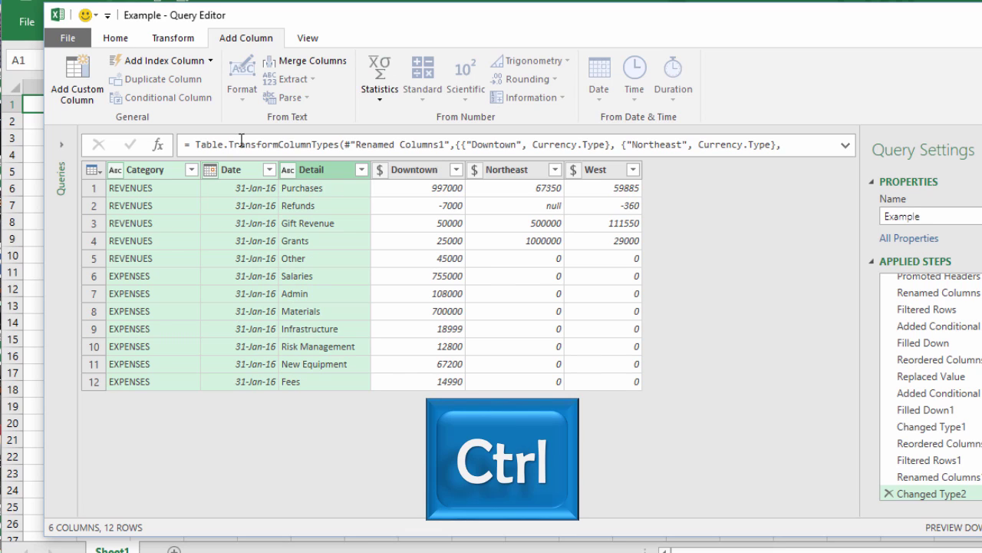
left_click(174, 41)
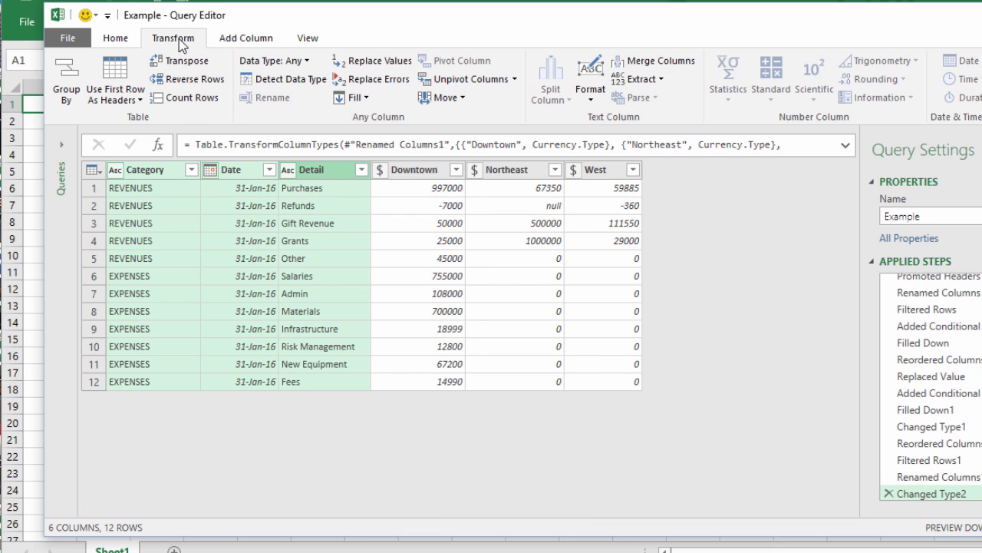
left_click(517, 85)
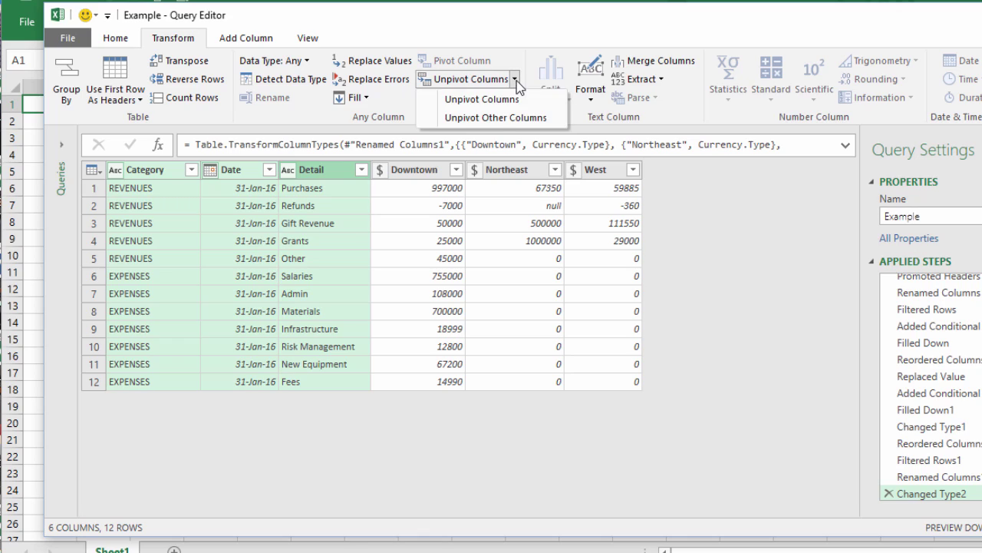
left_click(481, 117)
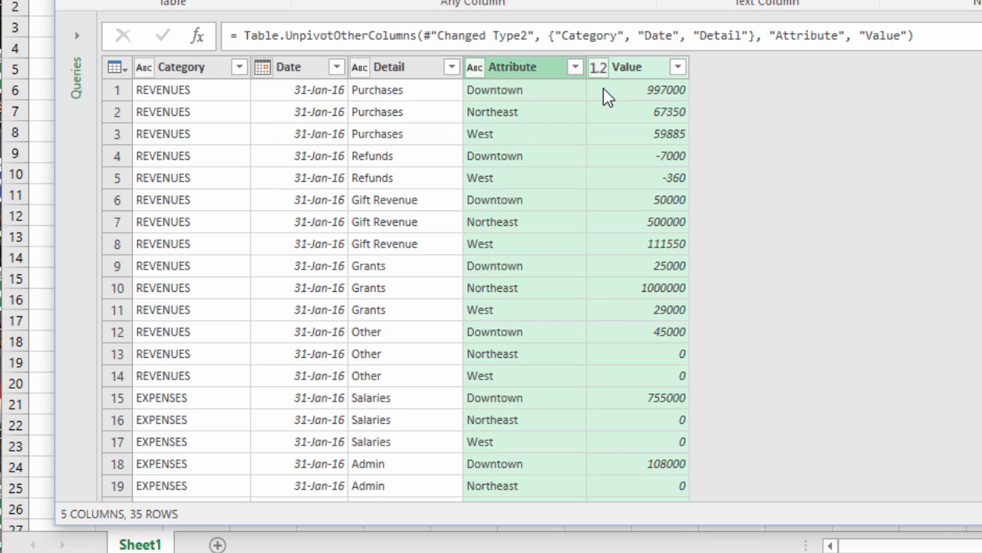
- Set the Value column's data type to Currency and rename the Attribute column as Location
left_click(598, 69)
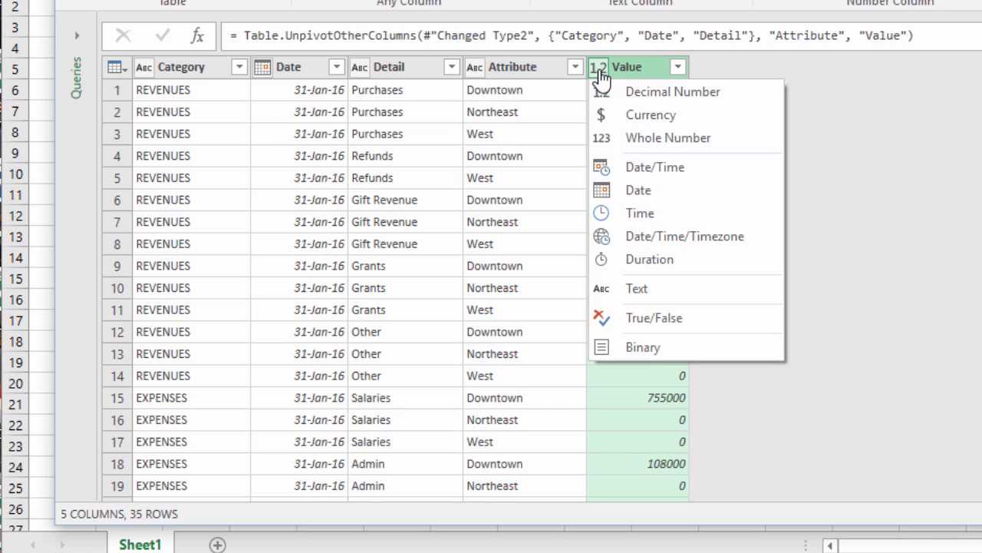
left_click(604, 116)
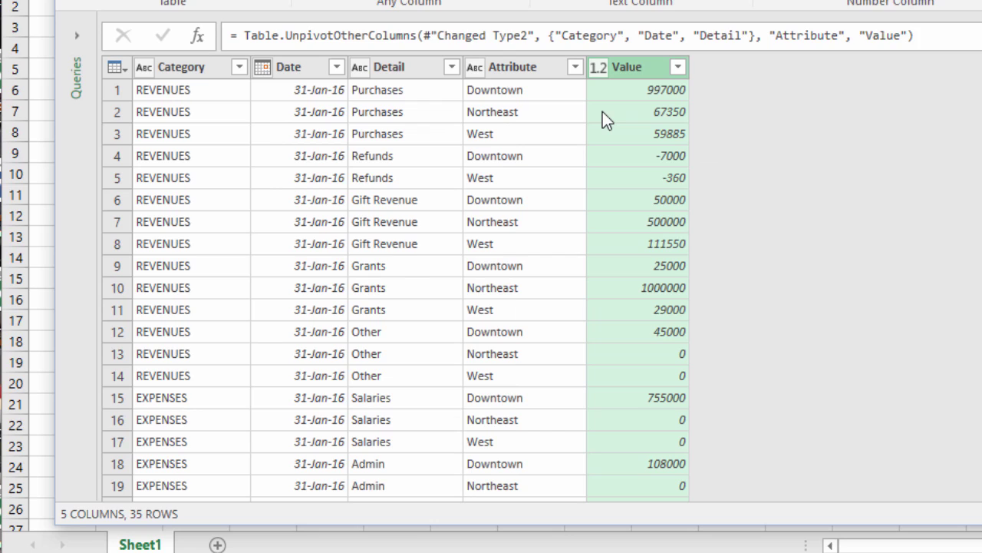
double_click(500, 66)
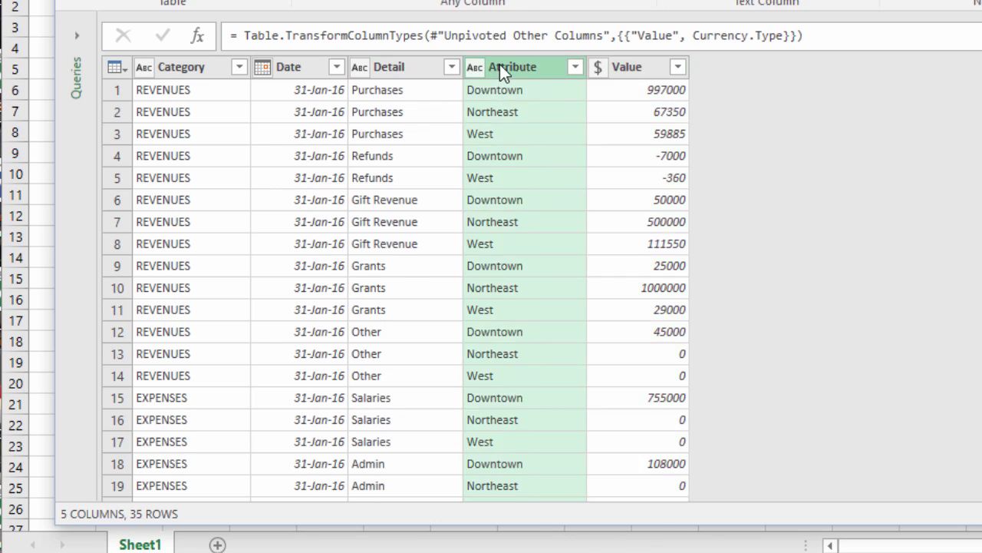
type("Loc")
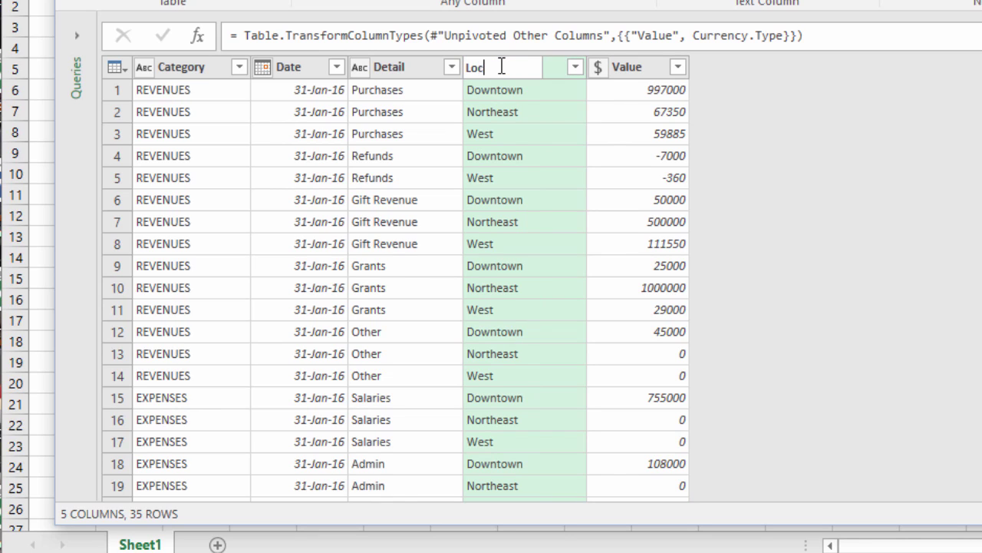
type("ation")
key("Return")
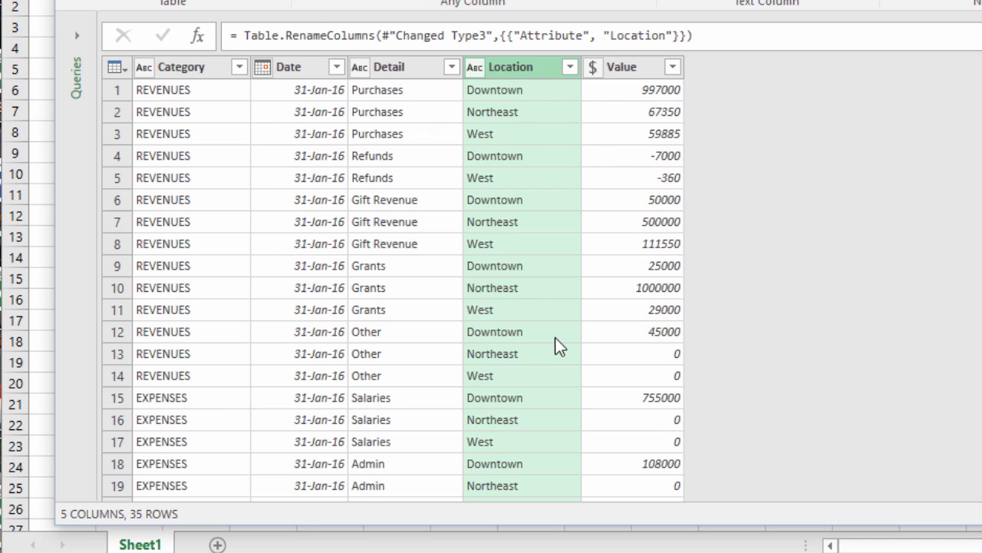
- Filter the Value column to exclude rows with the value 0
left_click(672, 69)
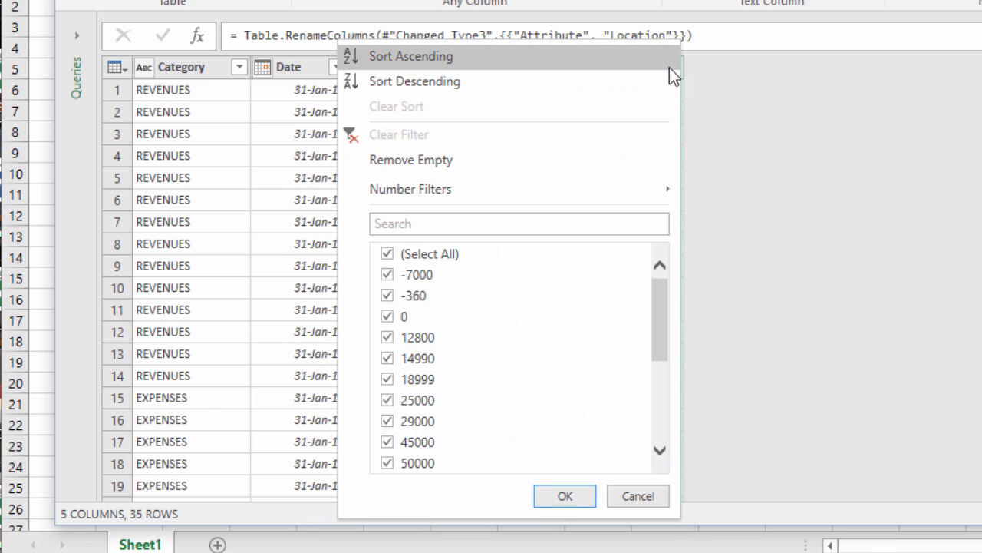
left_click(388, 317)
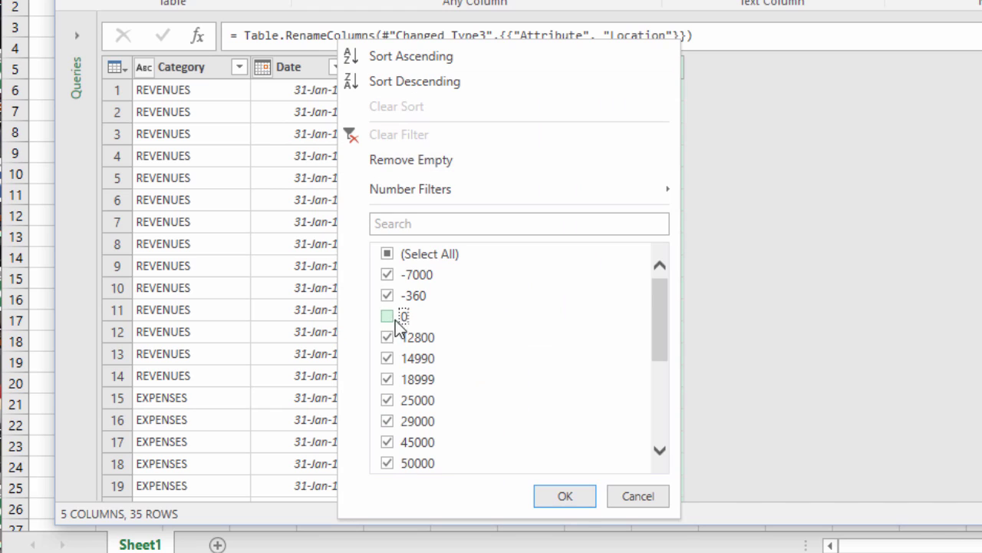
left_click(565, 497)
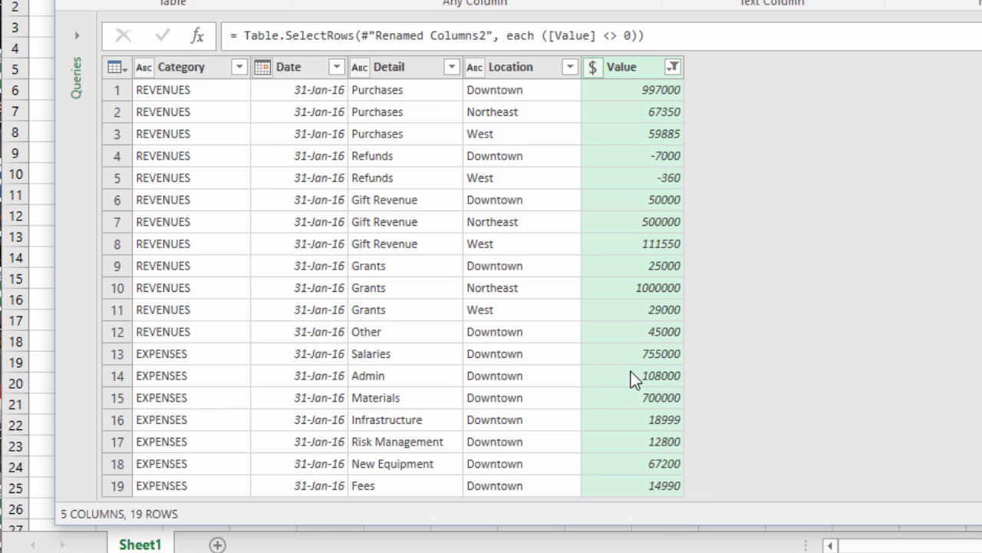
- Reorder the columns to Date, Location, Category, Detail, Value, and load the query result into the workbook
left_click(290, 65)
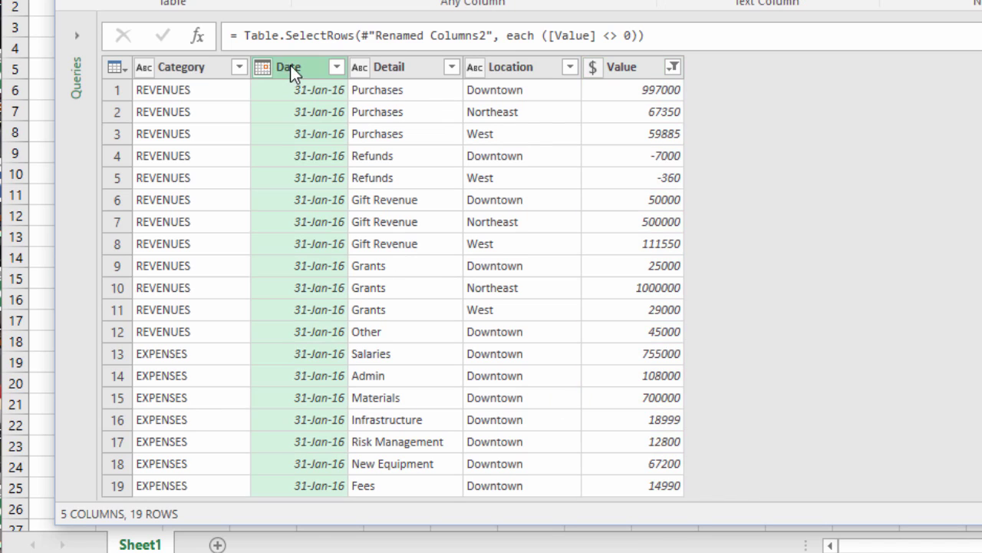
left_click_drag(290, 65, 165, 66)
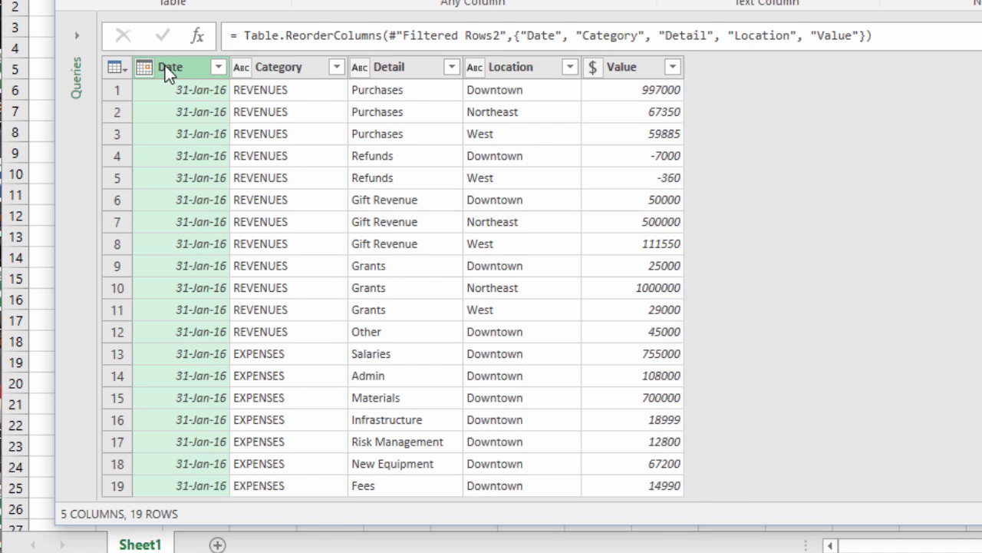
left_click_drag(517, 70, 289, 65)
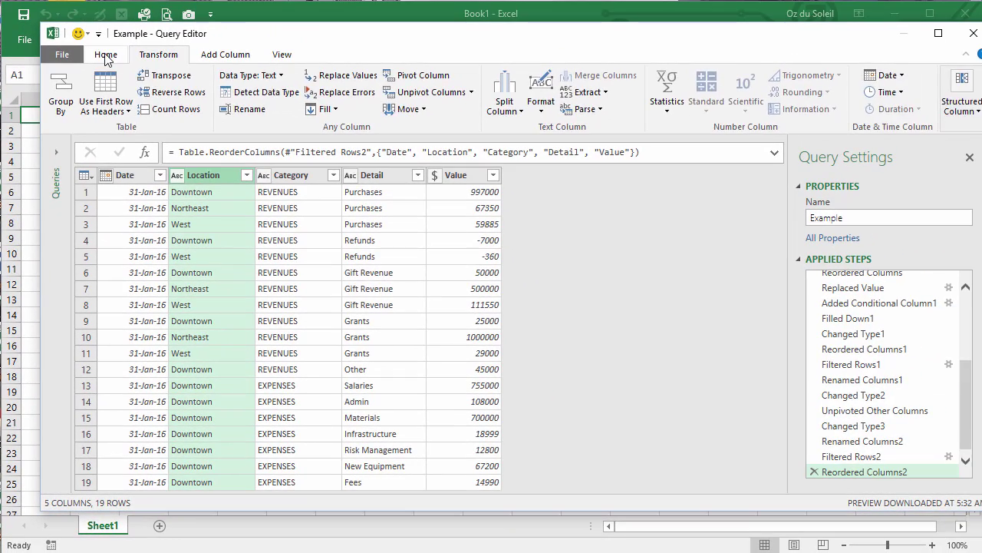
left_click(109, 36)
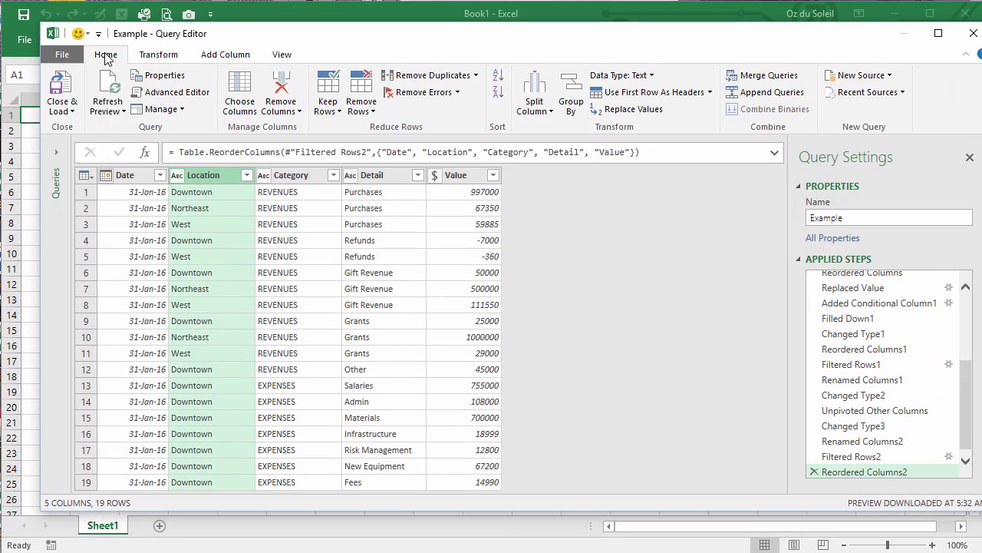
left_click(59, 84)
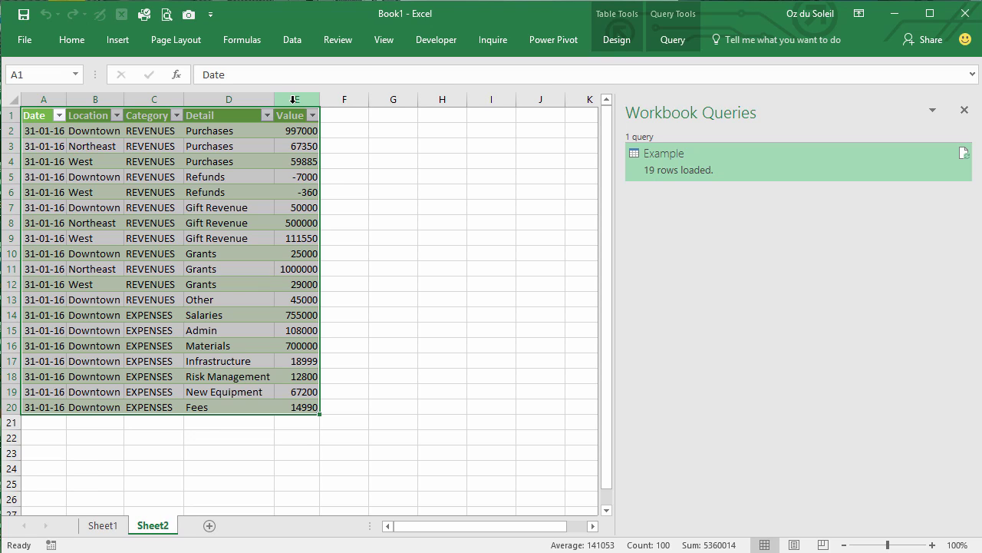
- Apply the Accounting number format to the table's Value column, keep the ribbon expanded and narrow the Workbook Queries pane
left_click(294, 99)
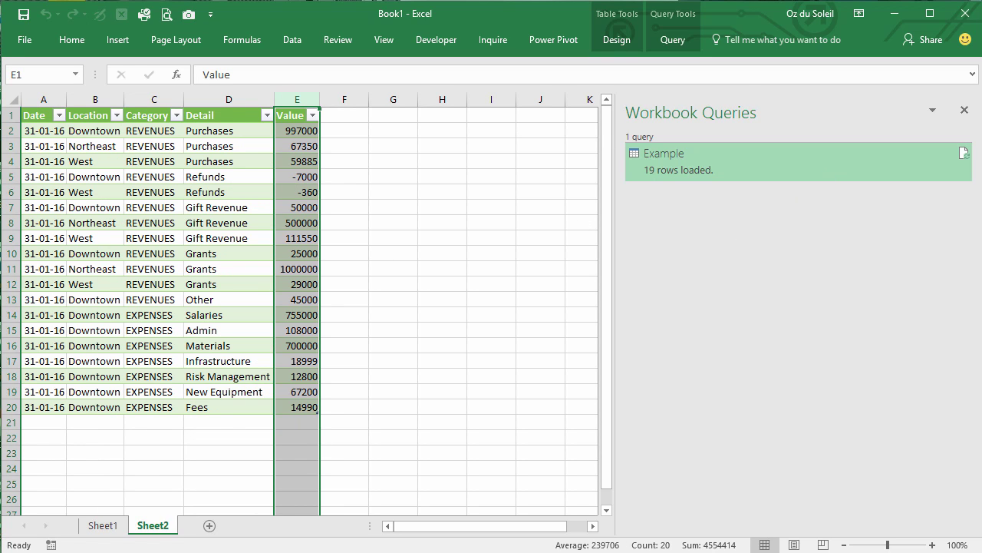
left_click(67, 41)
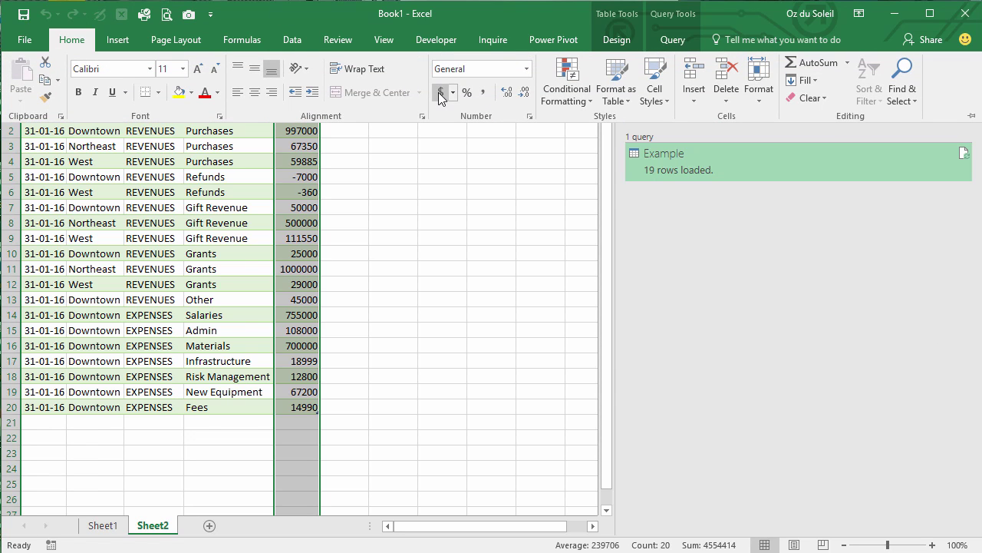
left_click(440, 93)
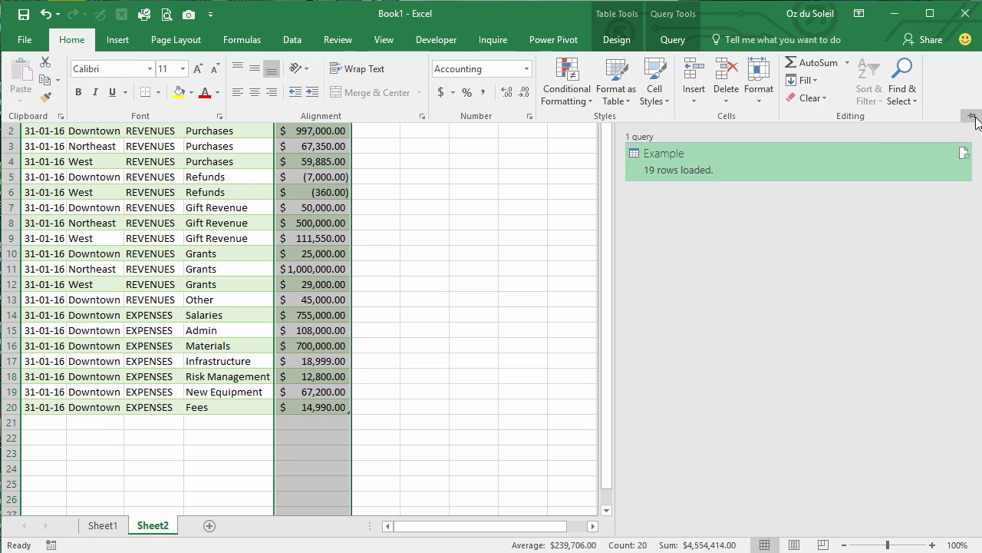
left_click(972, 116)
left_click_drag(616, 376, 827, 410)
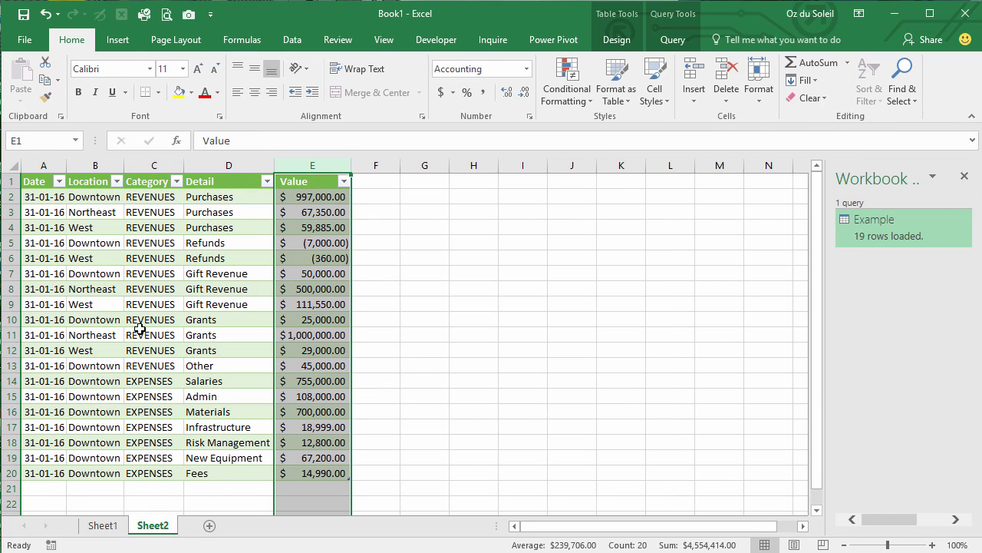
- Create a PivotTable from the Example table on a new worksheet
left_click(168, 335)
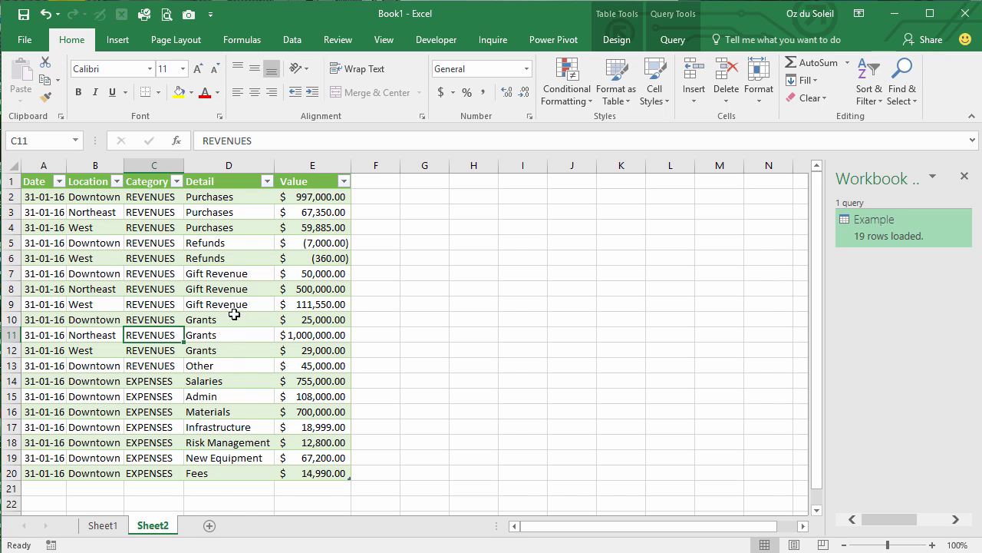
left_click(121, 41)
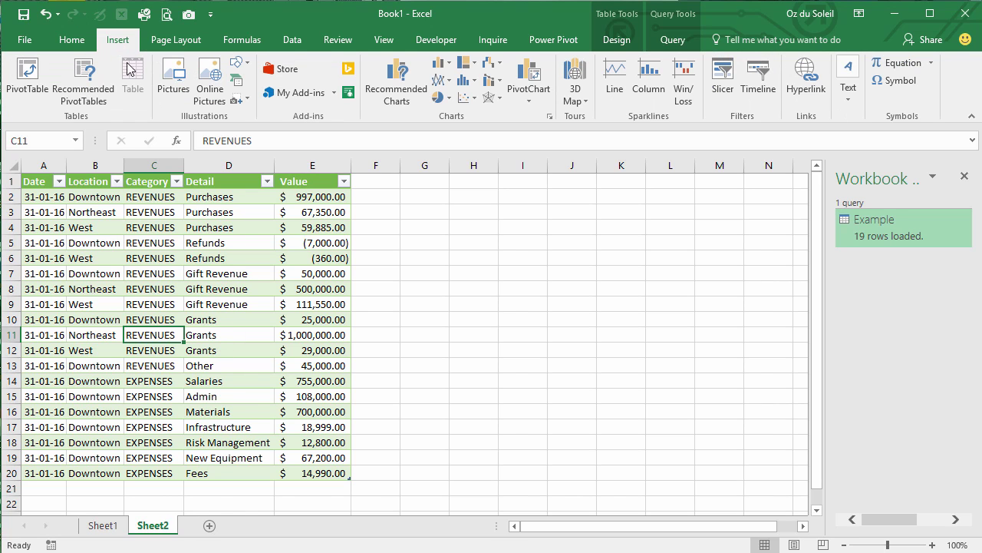
left_click(27, 77)
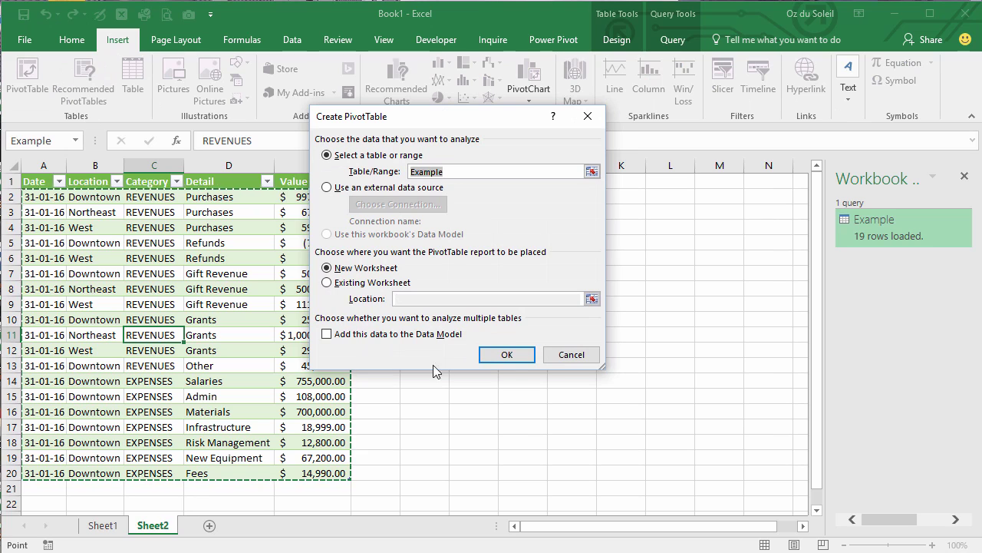
left_click(515, 356)
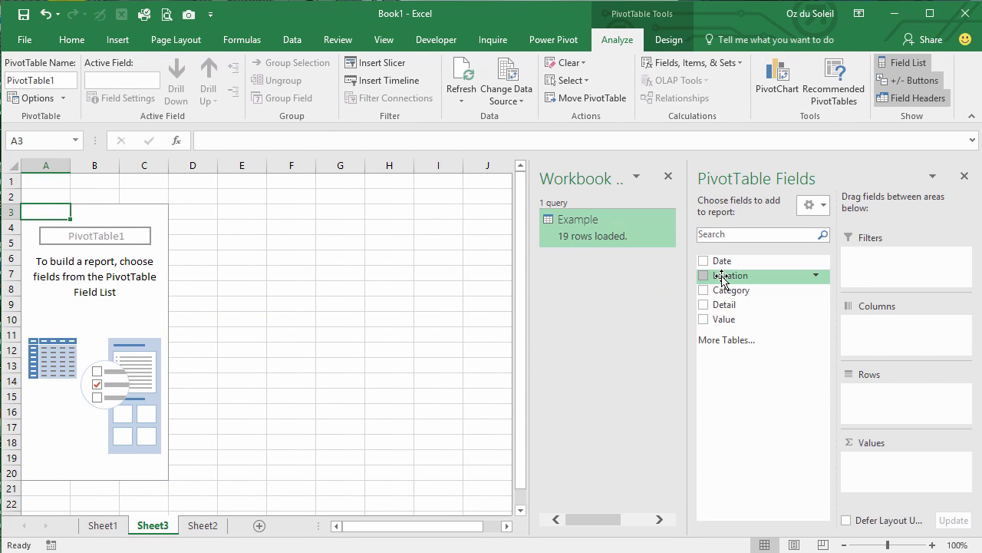
- Lay out the PivotTable with Location in Rows, Category in Columns and the sum of Value in Values
left_click_drag(725, 277, 872, 412)
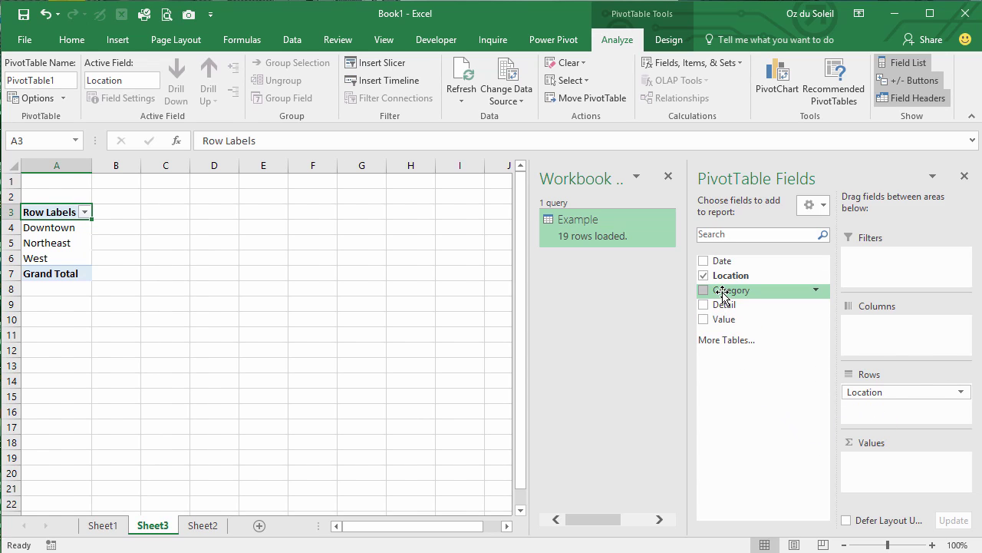
left_click_drag(726, 291, 882, 344)
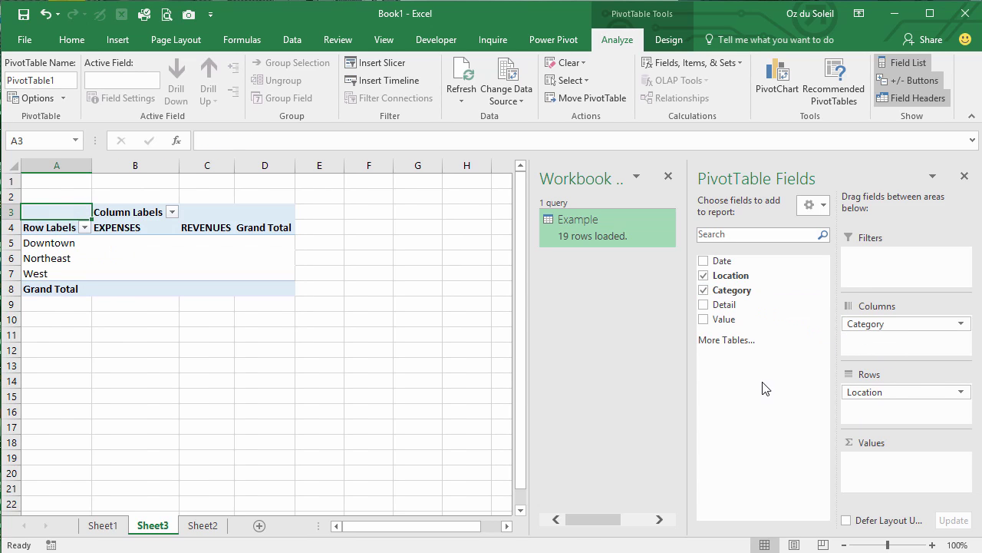
left_click_drag(725, 321, 890, 474)
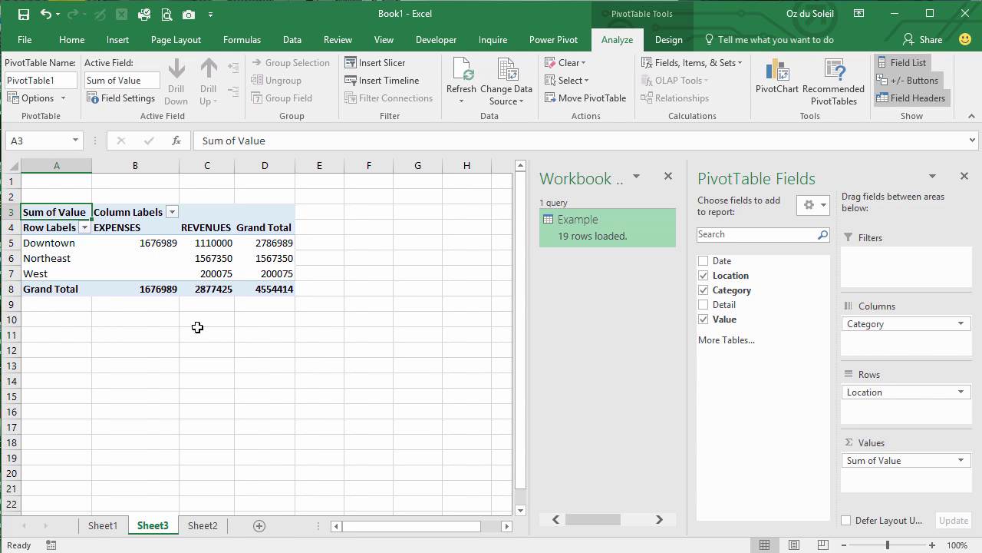
- Apply the Accounting number format to all PivotTable values, including the grand totals
left_click_drag(135, 243, 247, 294)
left_click(71, 39)
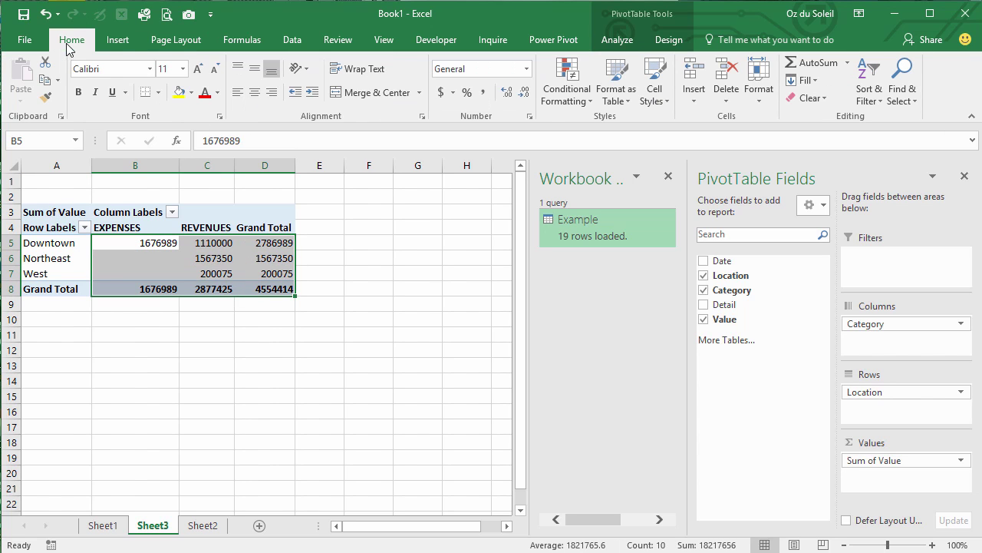
left_click(442, 92)
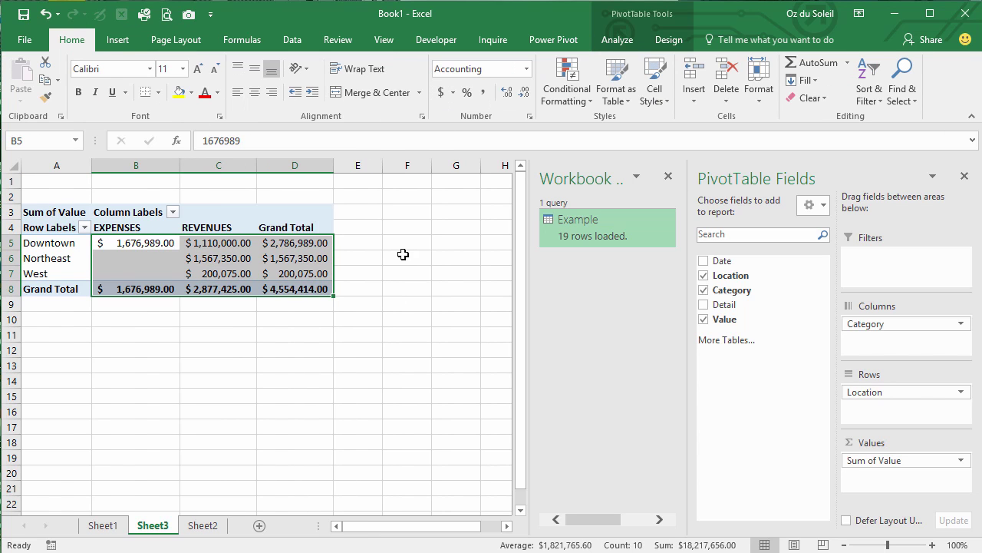
left_click(300, 453)
left_click(212, 258)
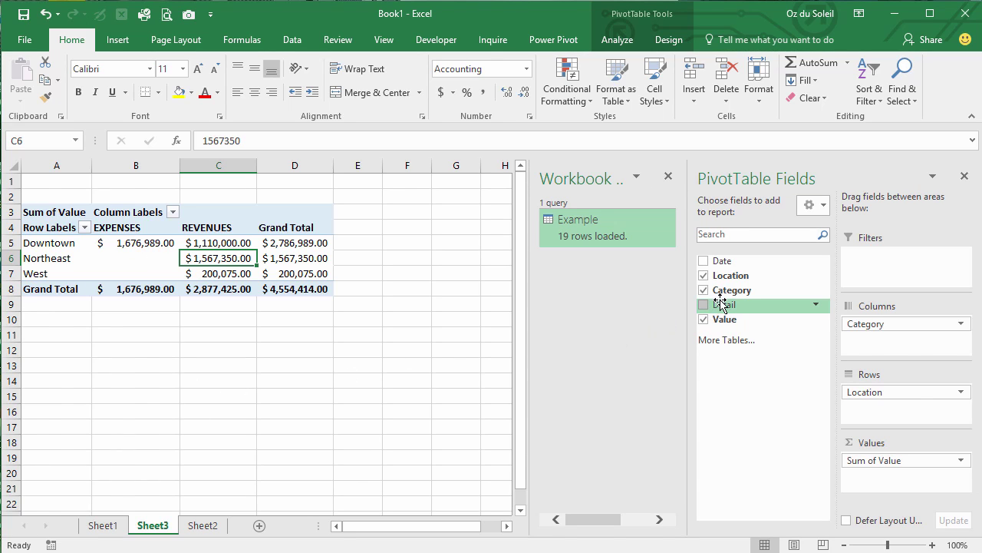
left_click_drag(722, 304, 755, 411)
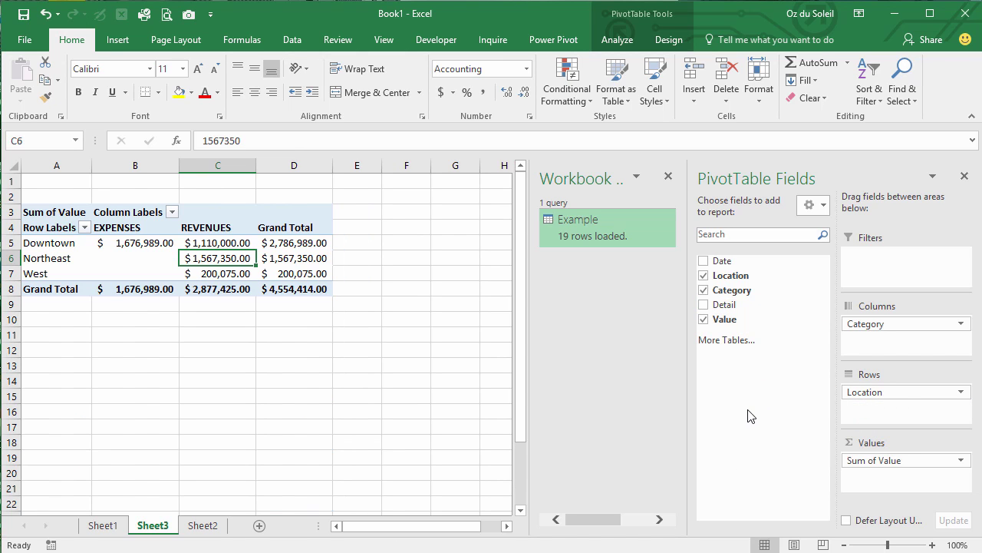
- Insert slicers for the Category and Detail fields of the PivotTable
left_click(279, 258)
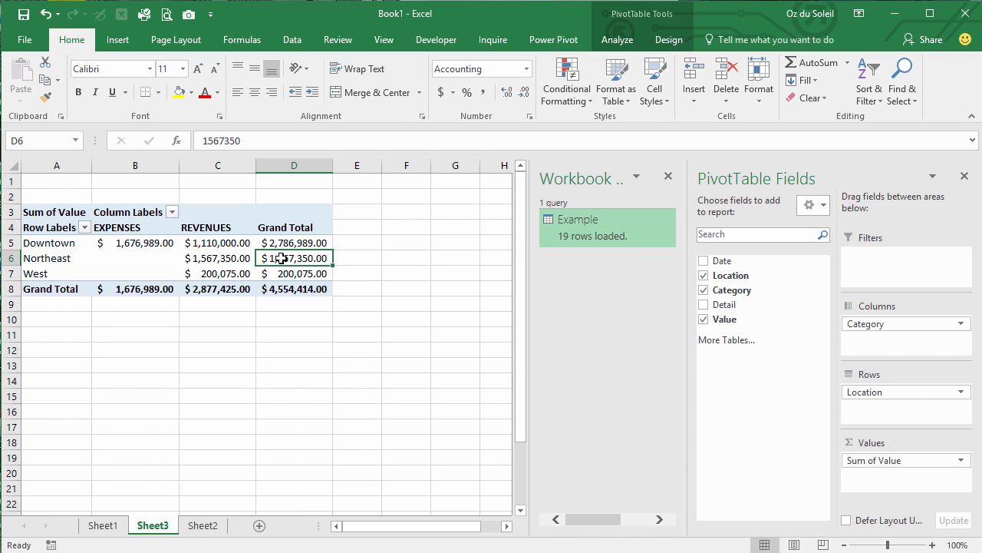
left_click(123, 39)
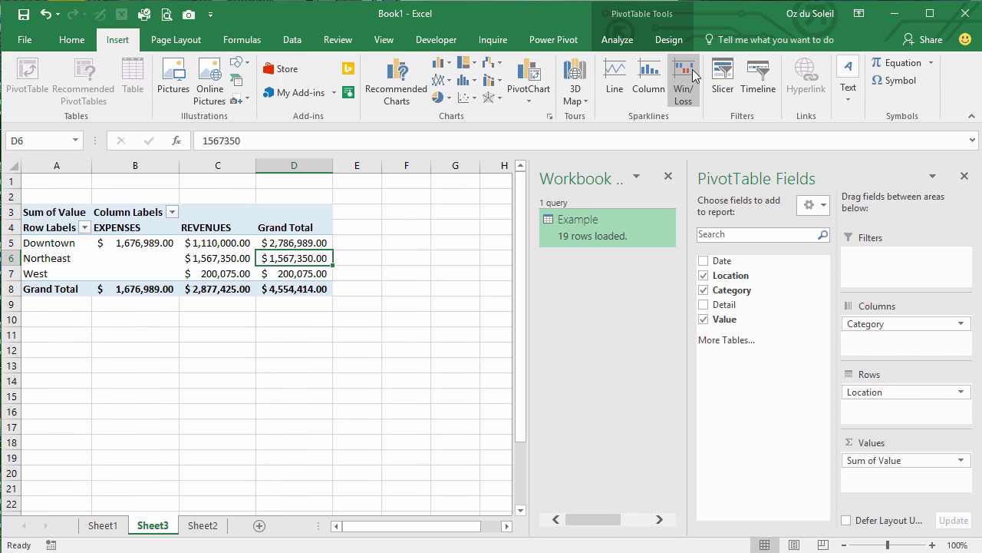
left_click(723, 76)
left_click_drag(713, 96, 479, 102)
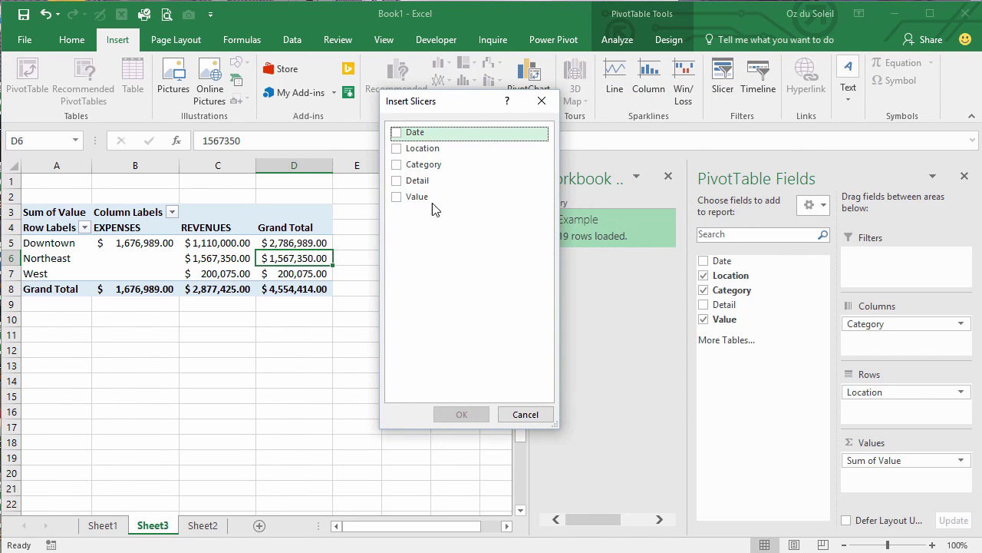
left_click(395, 165)
left_click(397, 184)
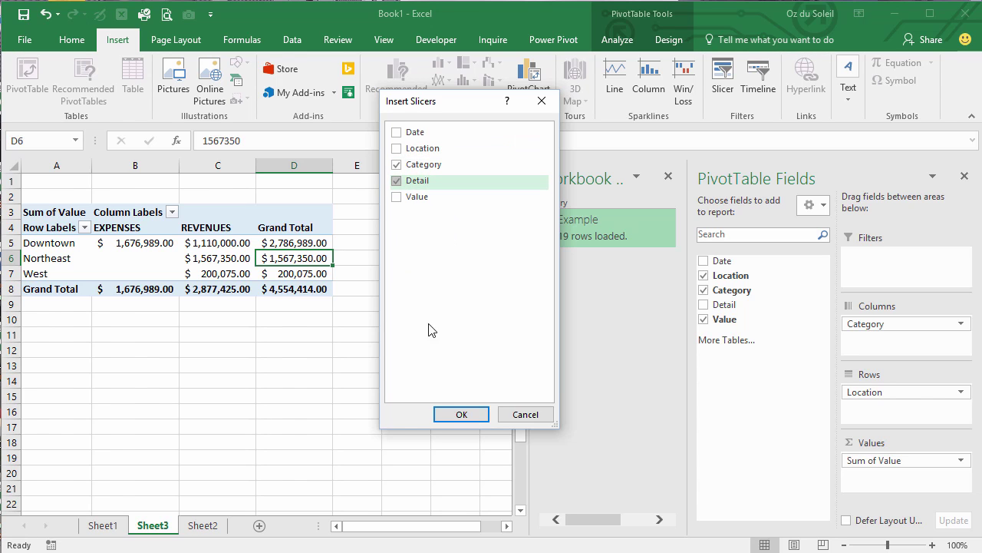
left_click(459, 414)
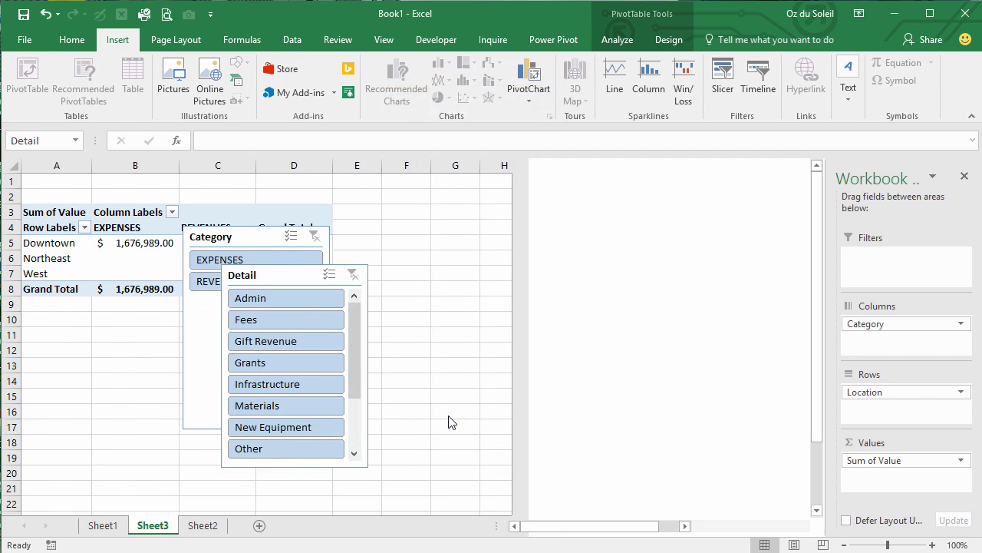
- Arrange the Category and Detail slicers side by side next to the PivotTable so that nothing overlaps
left_click_drag(449, 249, 532, 222)
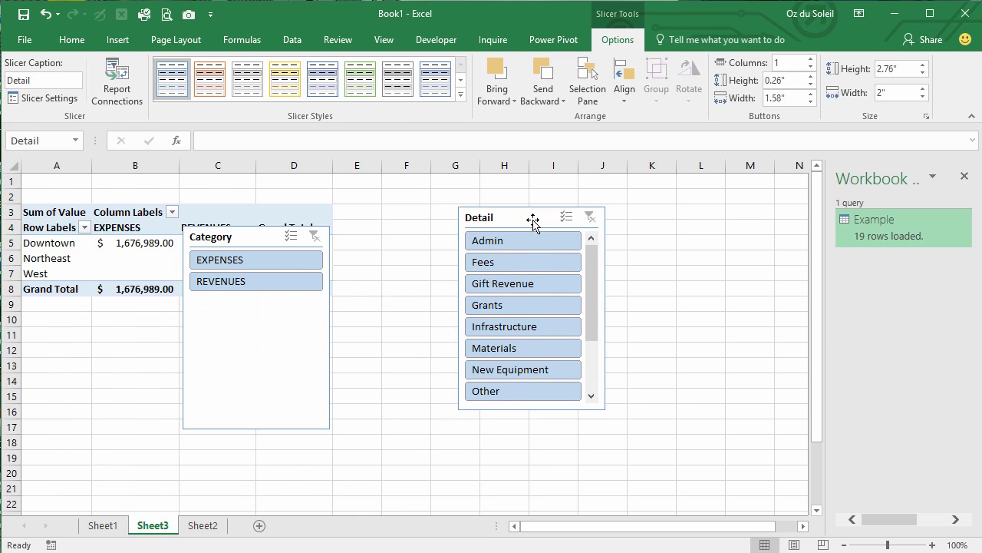
left_click_drag(261, 235, 395, 218)
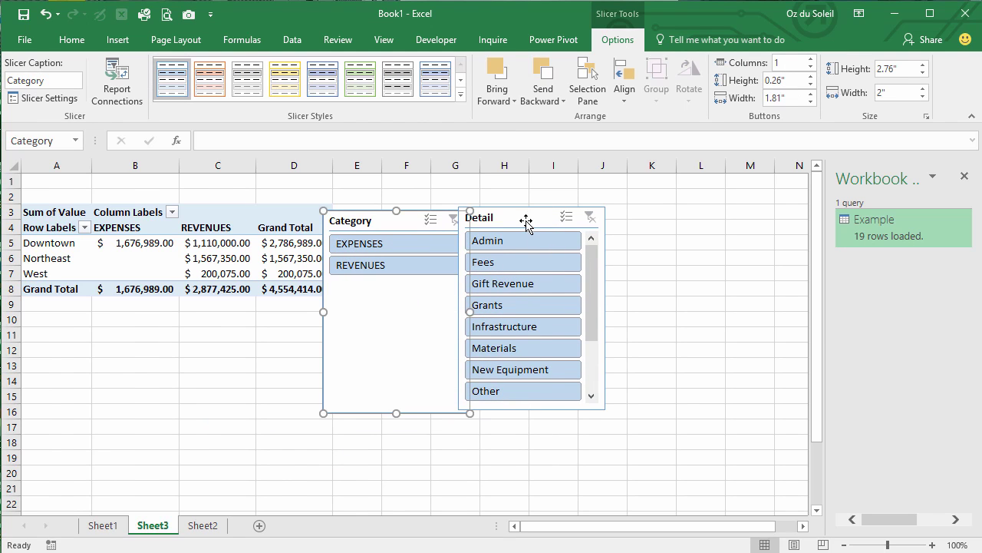
left_click_drag(480, 225, 540, 227)
left_click_drag(407, 219, 437, 216)
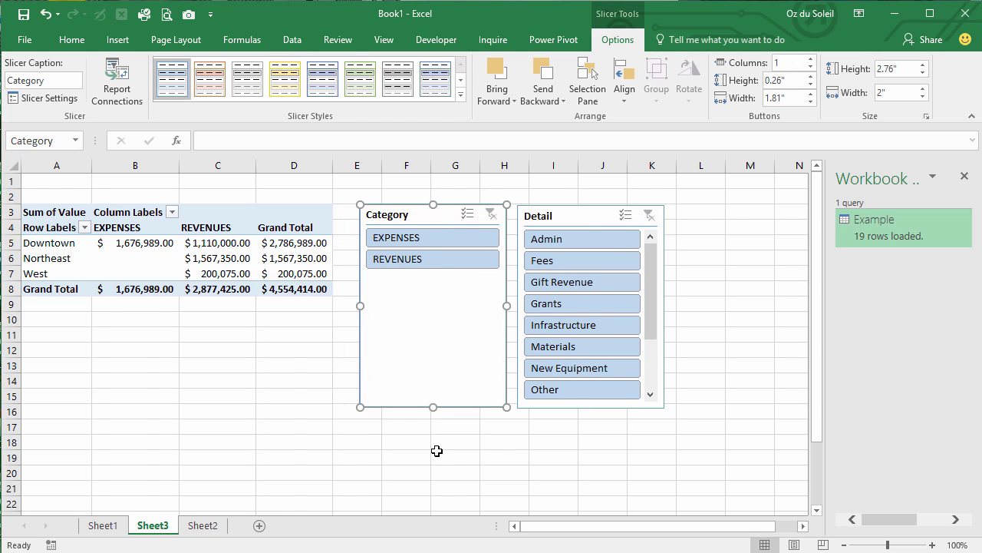
- Try the slicers with REVENUES, first for Gift Revenue and again for Refunds, and clear both slicer filters
left_click(391, 261)
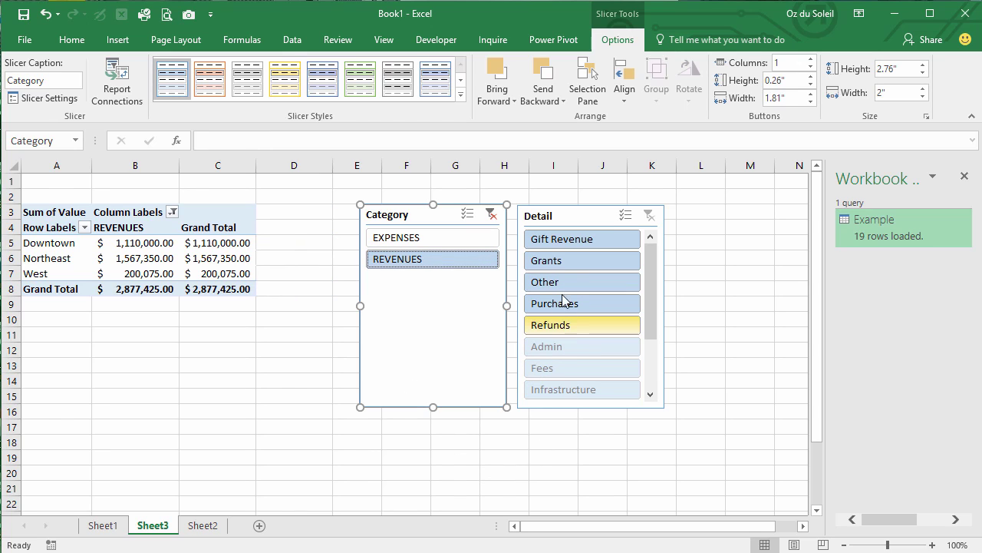
left_click(560, 240)
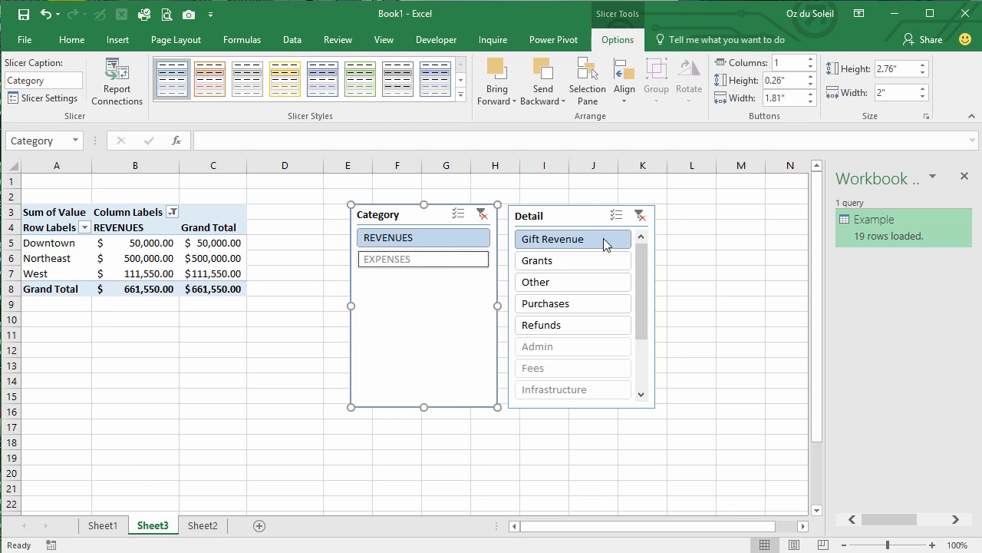
left_click(558, 326)
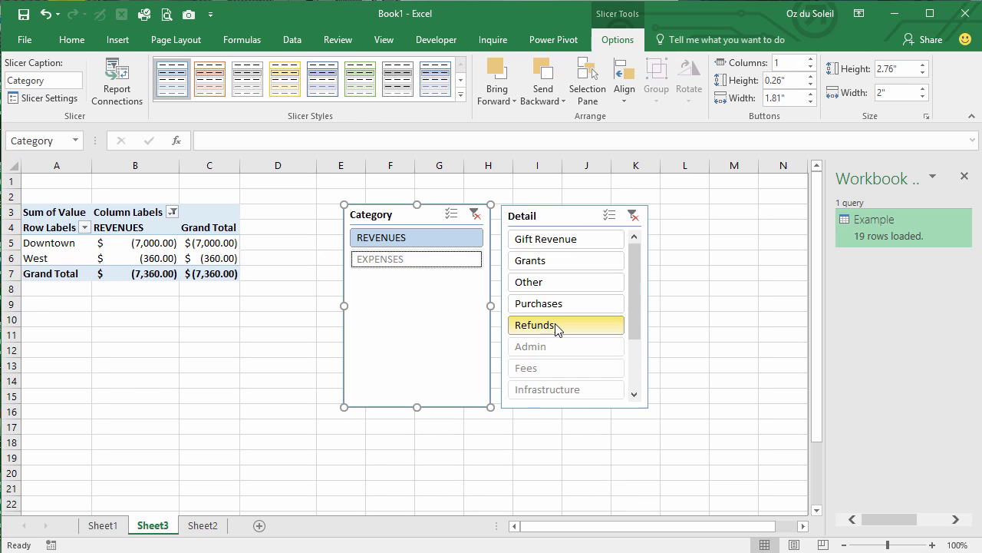
left_click(476, 216)
left_click(632, 215)
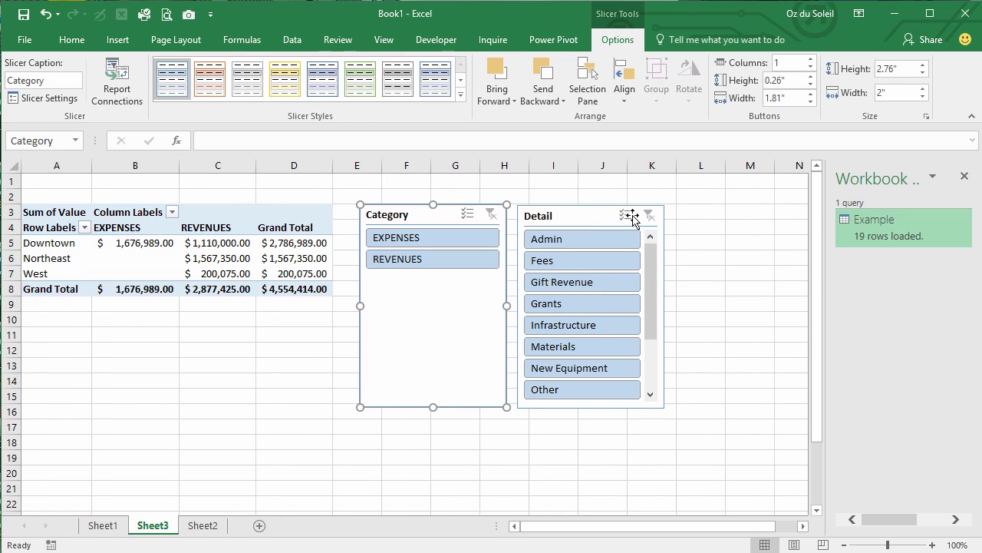
- View Sheet1 and the loaded query table on Sheet2
left_click(102, 526)
left_click(203, 526)
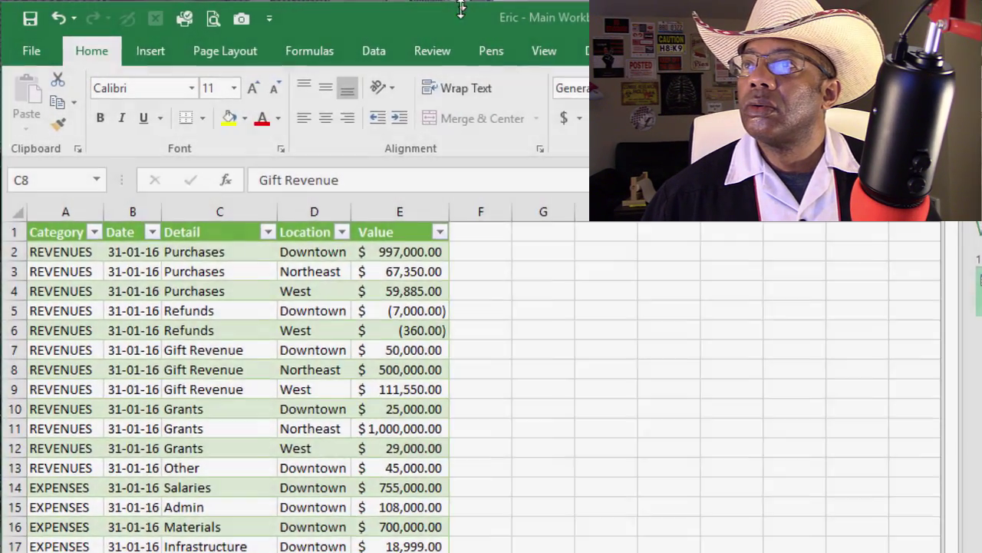
- Lower the Eric - Main Workbook window to uncover the desktop and select each of the three workbook files to check its name
left_click_drag(460, 2, 460, 192)
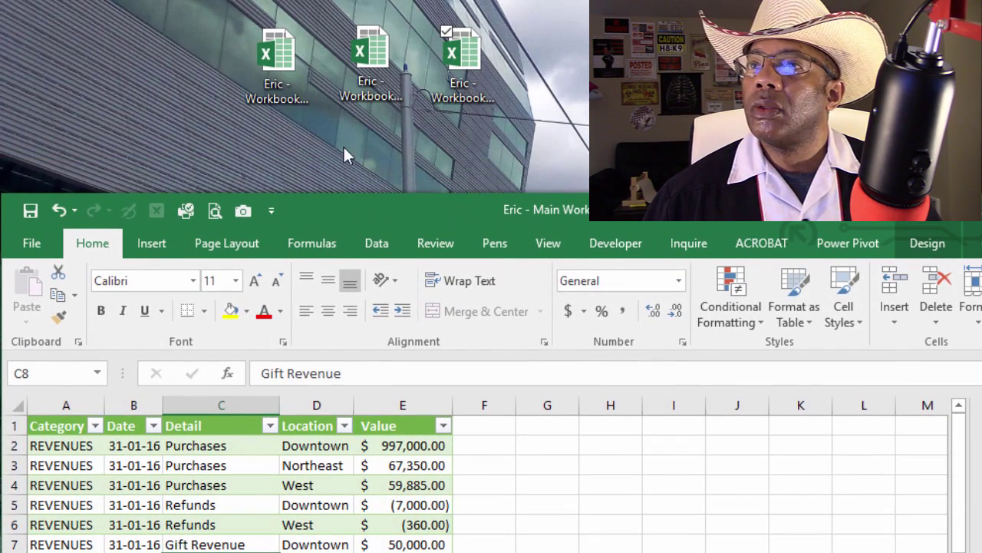
left_click(286, 102)
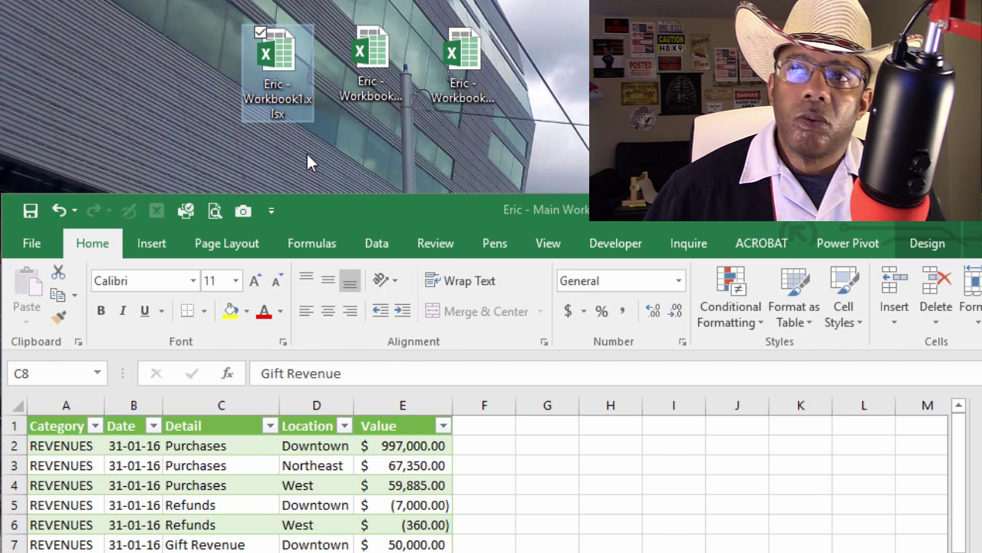
left_click(363, 94)
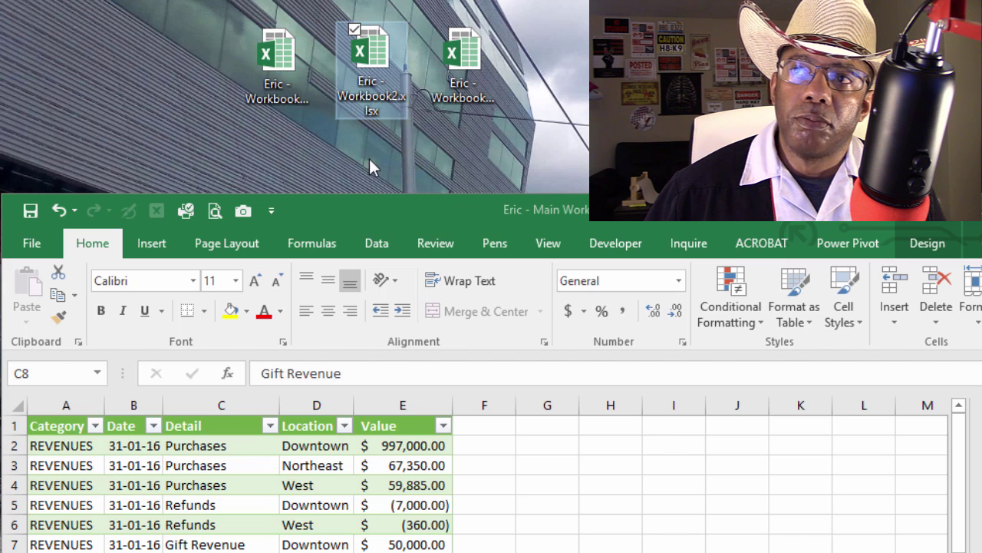
left_click(460, 99)
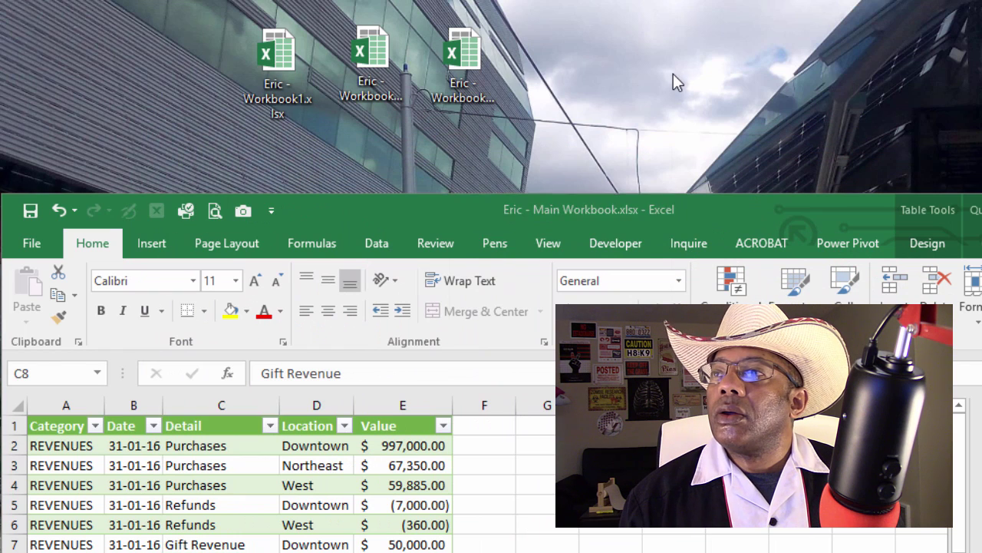
- Create a folder named EricData on the desktop and move the Eric - Workbook1.xlsx file into it
right_click(673, 74)
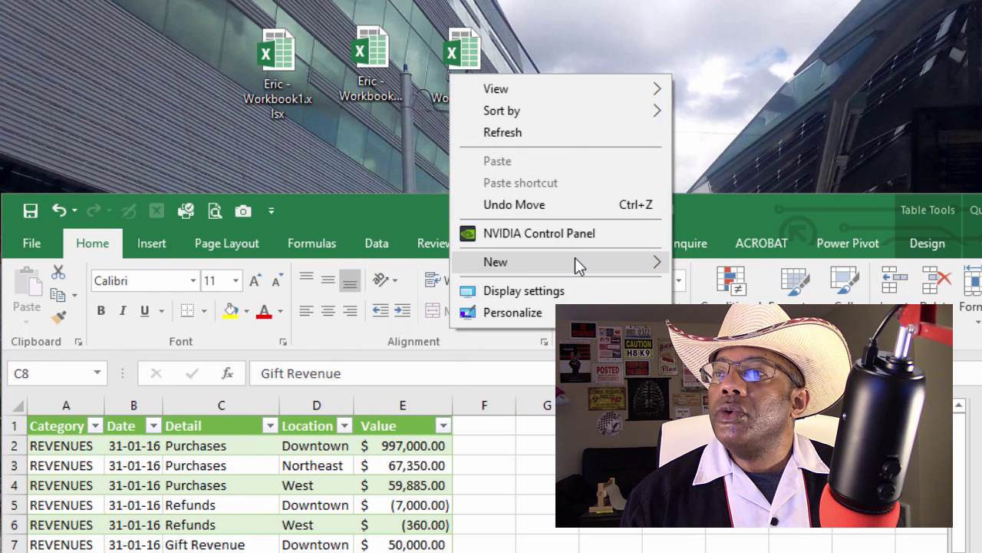
mouse_move(576, 261)
left_click(353, 261)
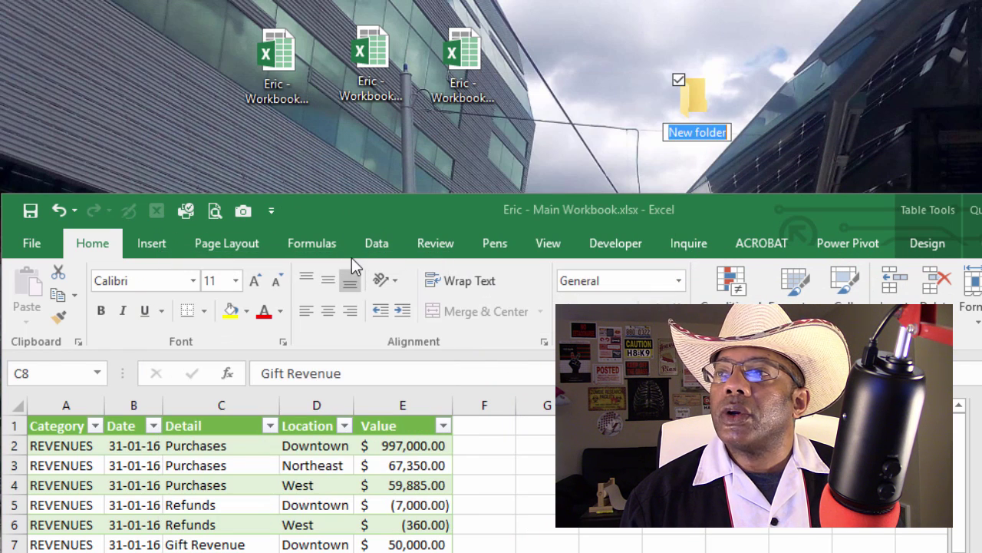
left_click(634, 134)
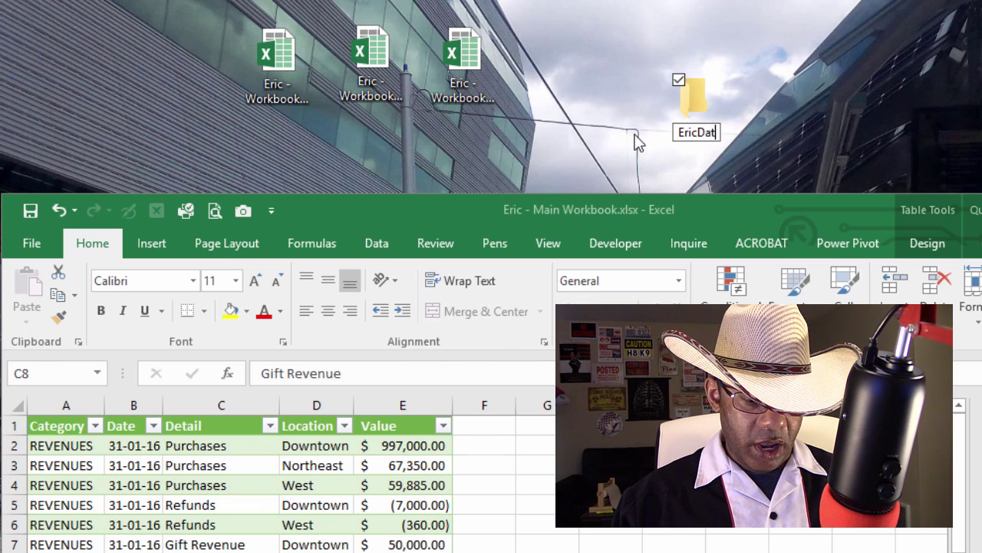
type("EricData")
key("Return")
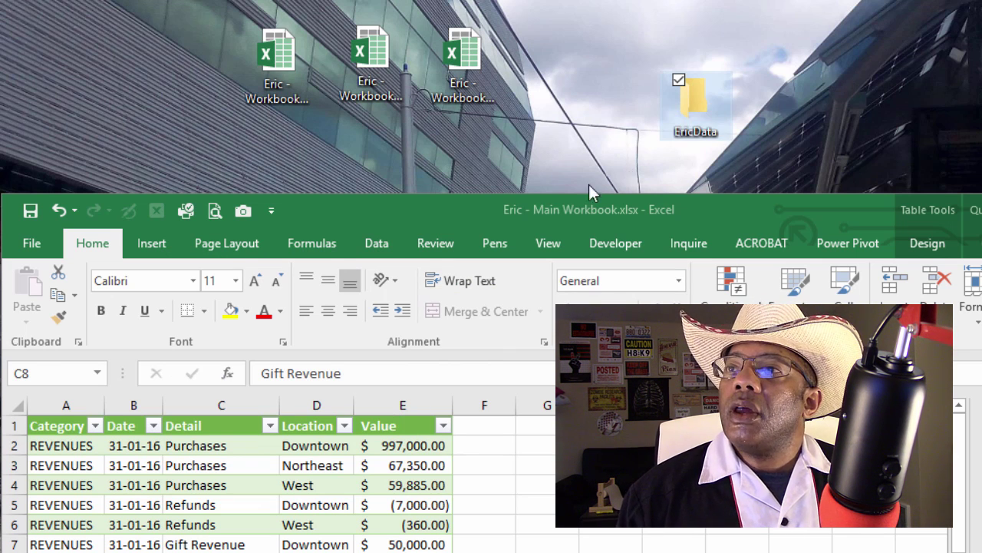
left_click(278, 61)
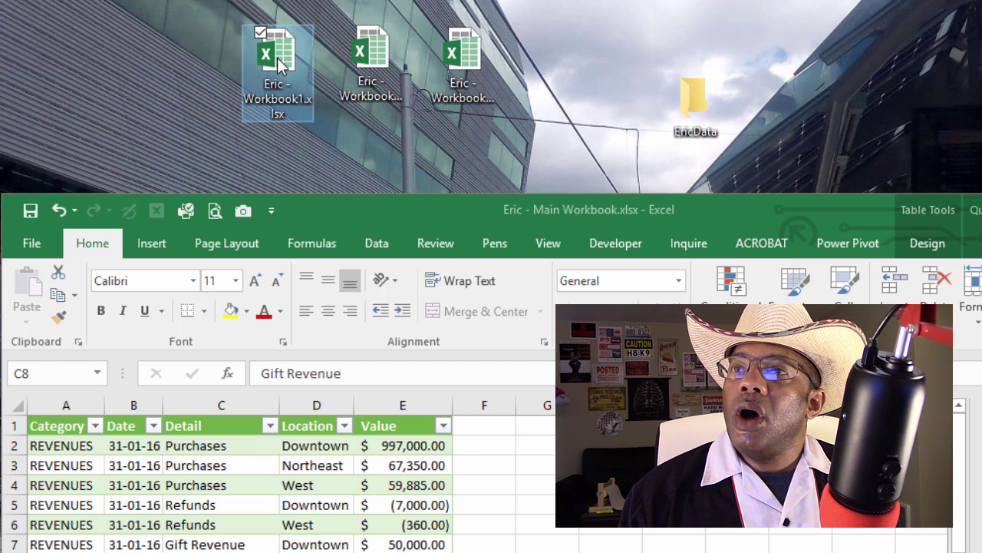
left_click_drag(281, 68, 257, 64)
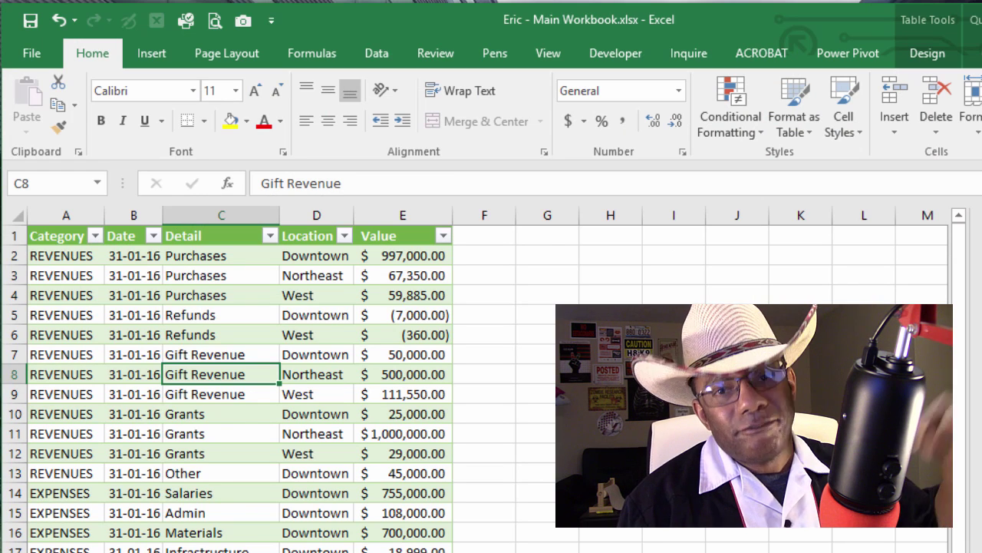
- Start a new query from a folder in the Eric - Main Workbook and choose the EricData folder on the Desktop as its source
left_click(375, 55)
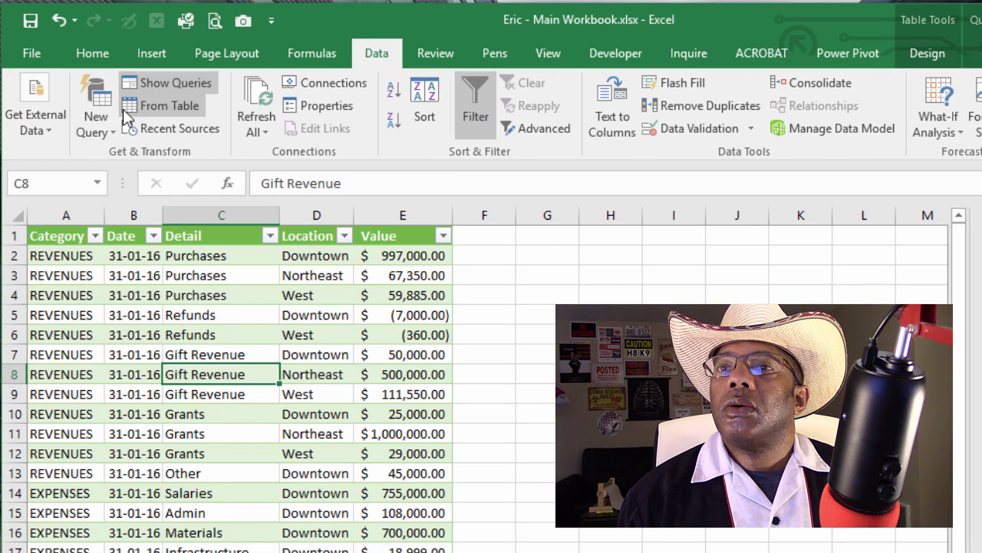
left_click(97, 133)
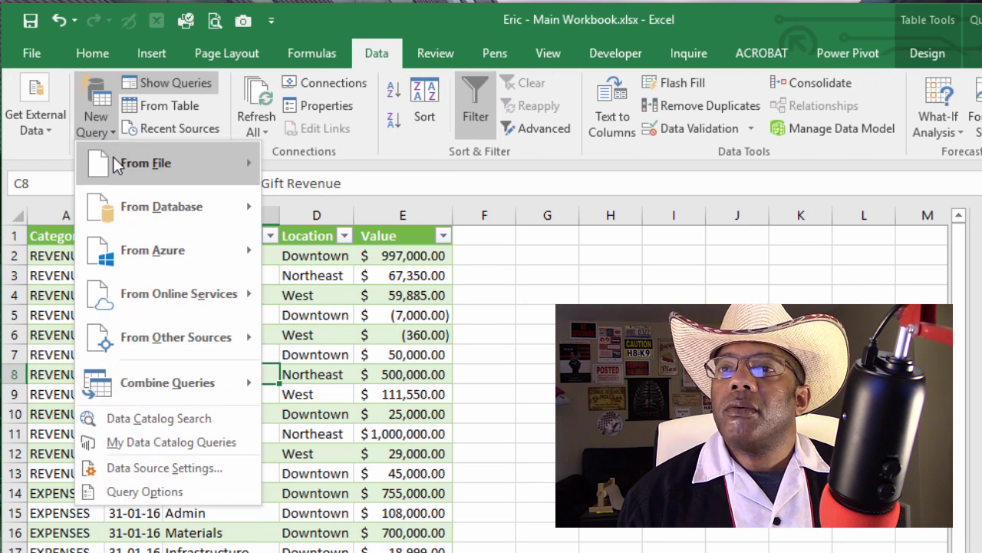
mouse_move(138, 162)
key("Escape")
key("Escape")
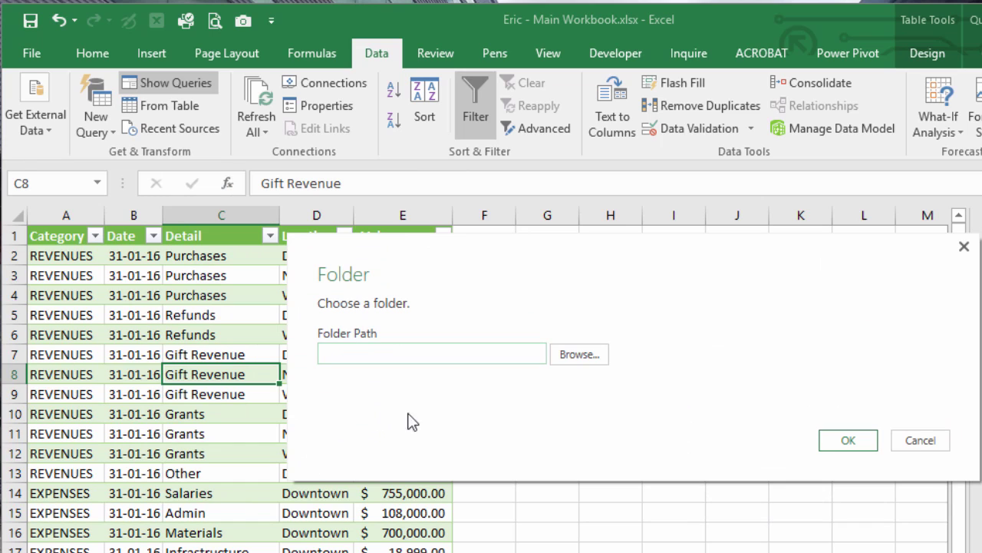
left_click(572, 357)
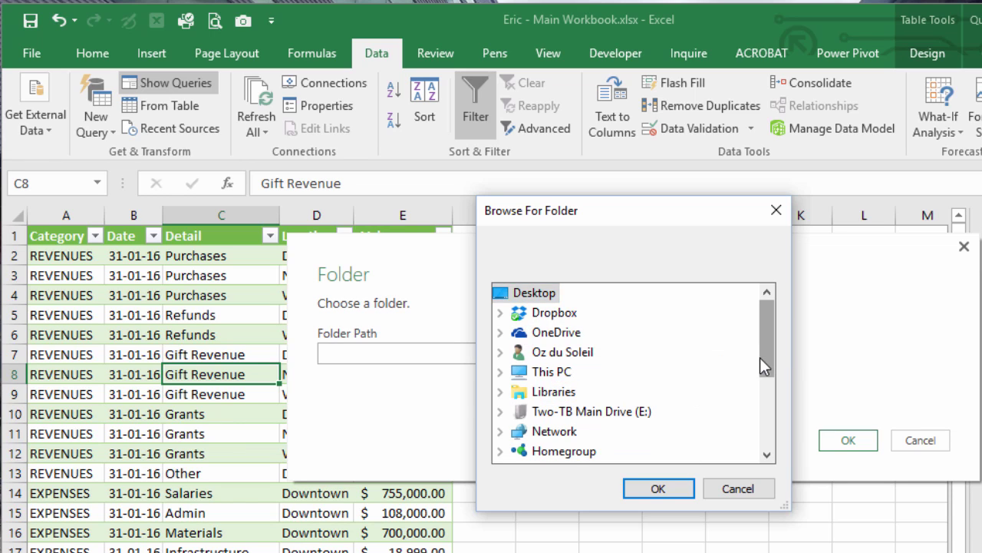
left_click_drag(760, 357, 767, 417)
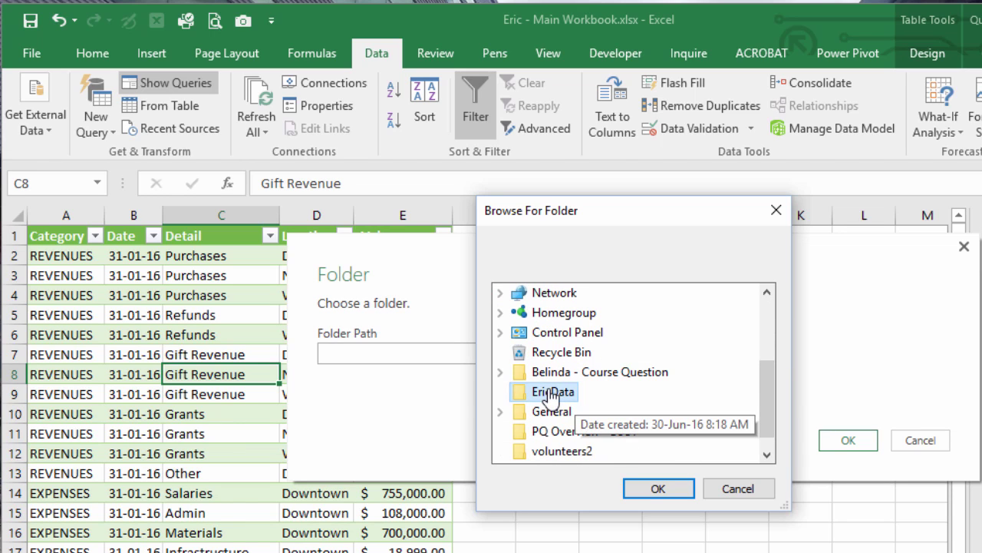
left_click(645, 489)
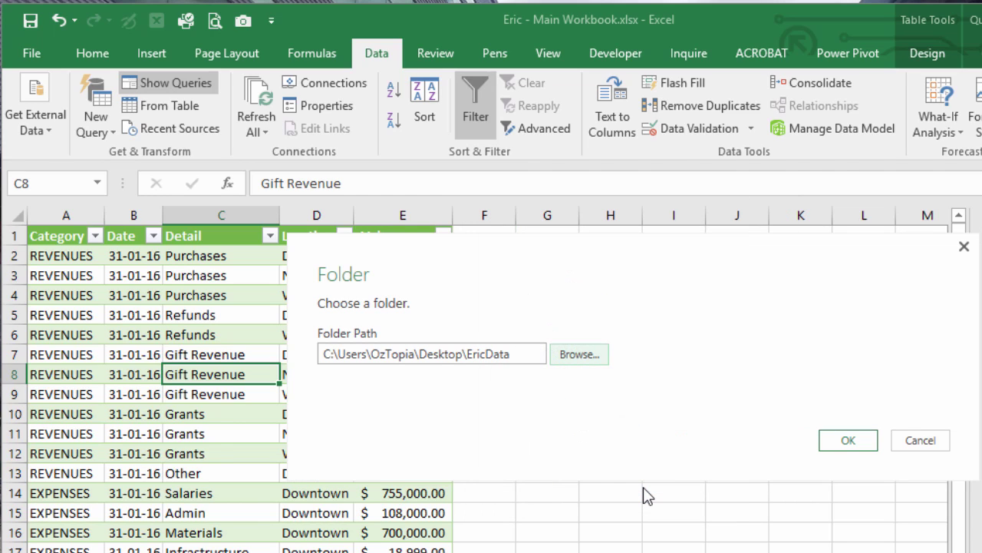
left_click(855, 446)
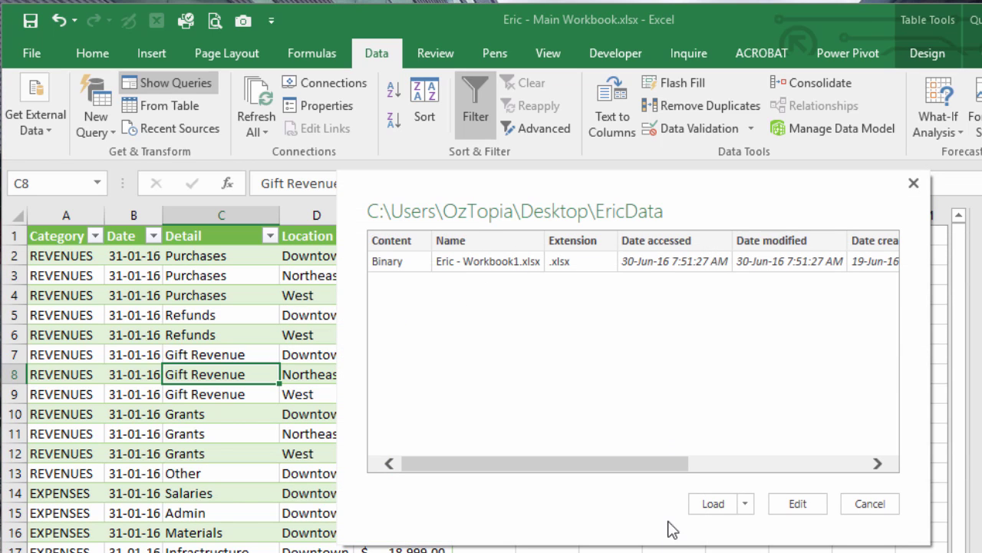
- Open the EricData folder query for editing and remove all columns except Content
left_click(799, 504)
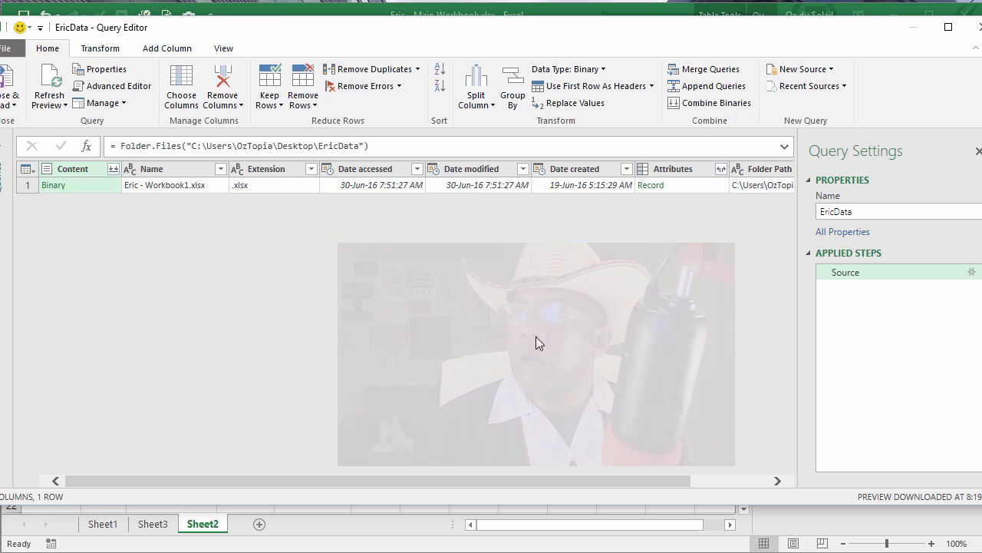
right_click(86, 168)
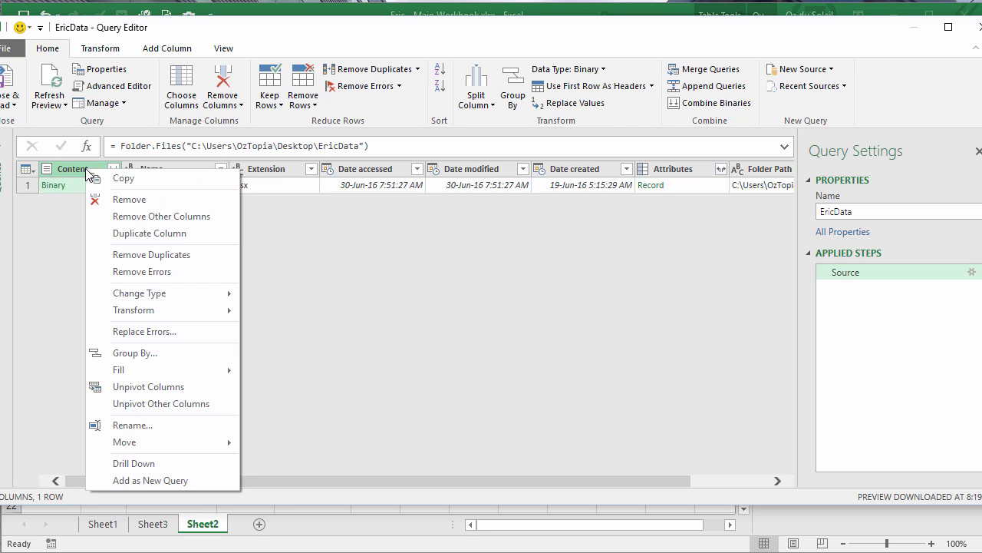
left_click(168, 218)
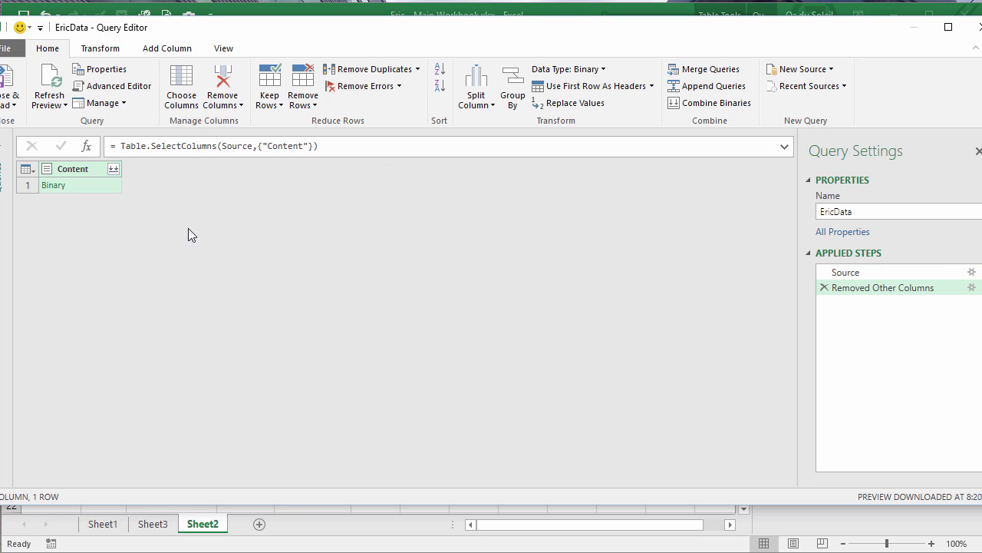
- Add a custom column named Import with the formula =Excel.Workbook([Content])
left_click(160, 51)
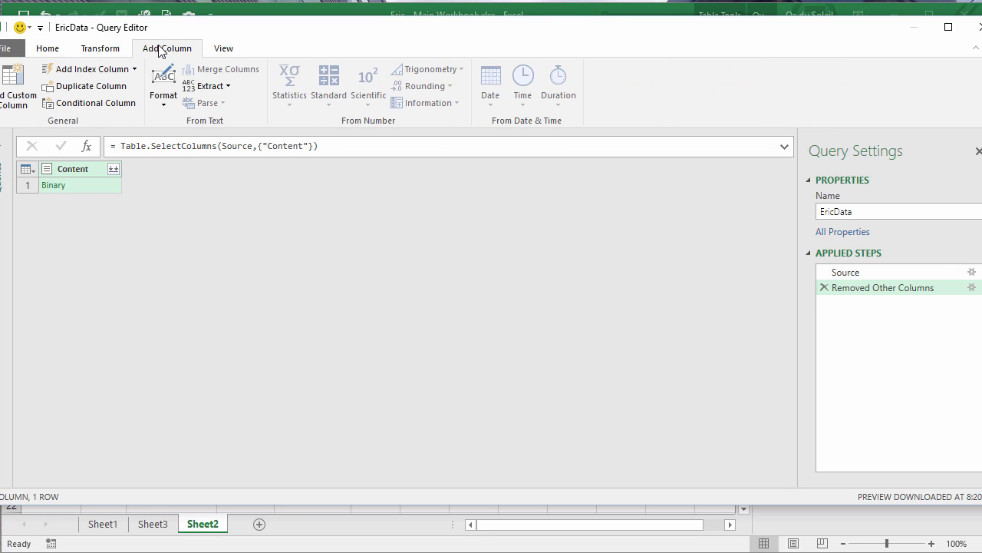
left_click(11, 88)
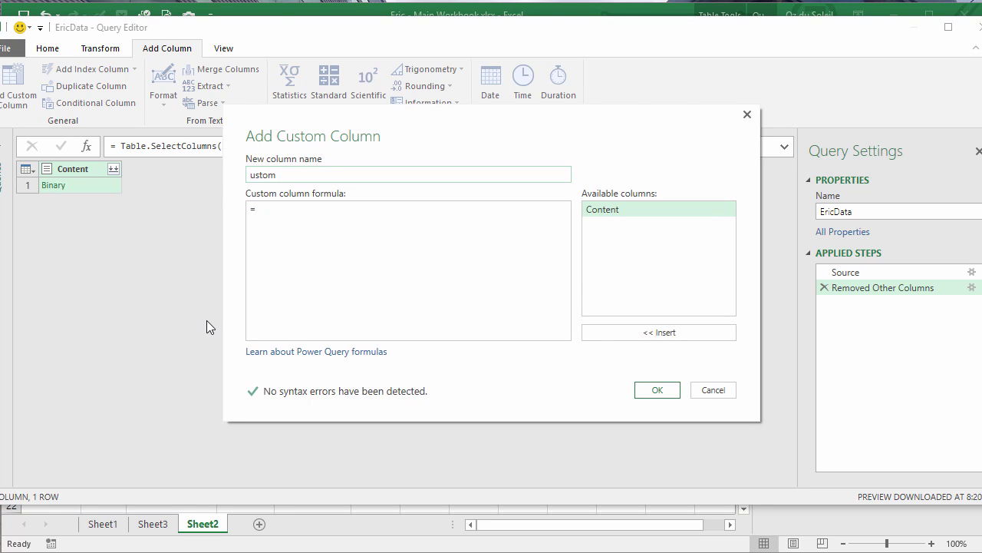
key("Delete")
key("Delete")
key("Delete")
key("Delete")
key("Delete")
type("Import")
left_click(307, 209)
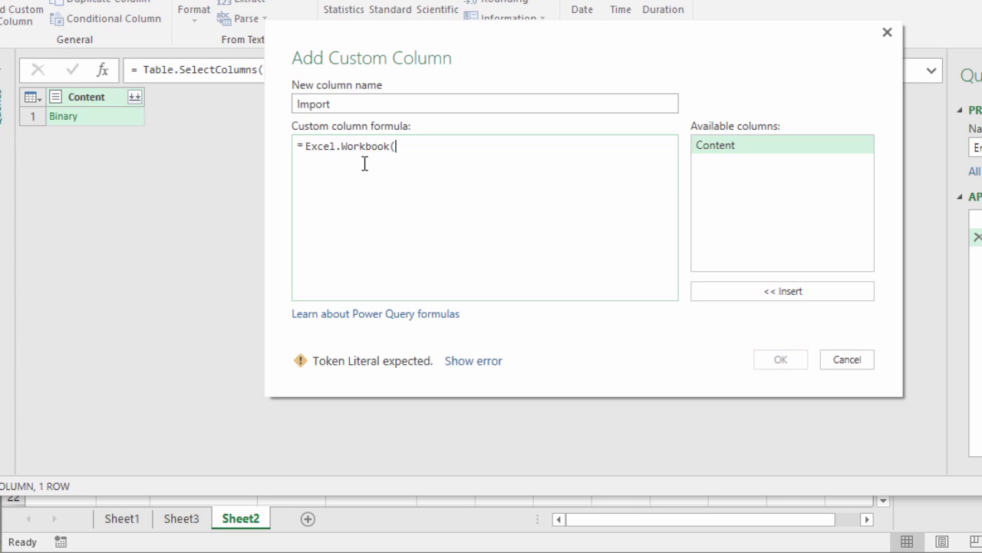
left_click(714, 146)
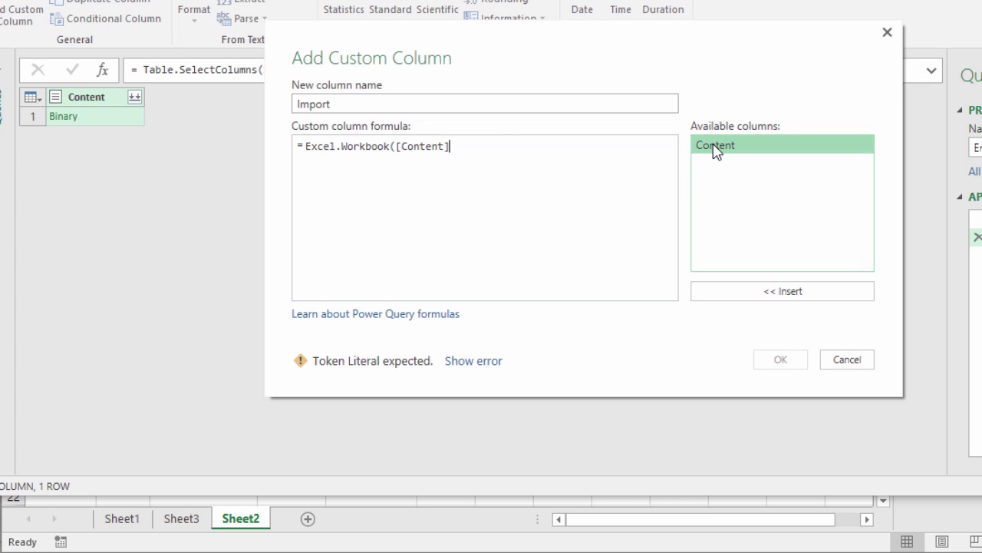
type(")")
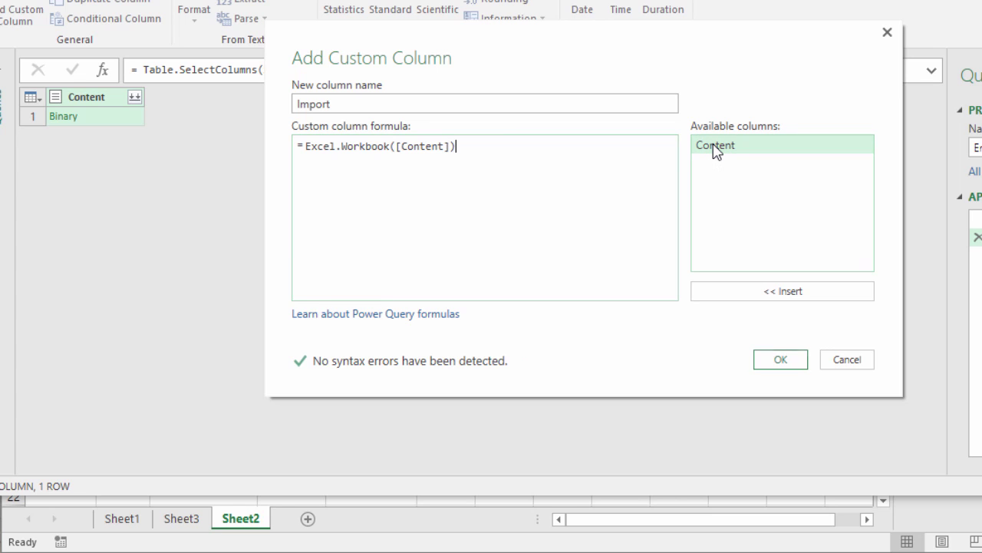
left_click(773, 359)
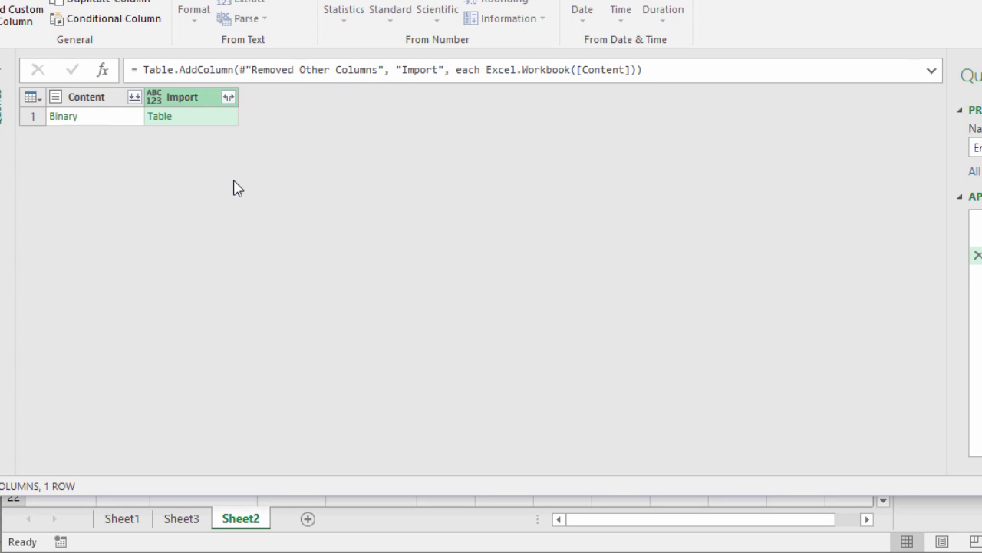
- Expand the Import column to its Data field only, without using the original column name as prefix
left_click(228, 98)
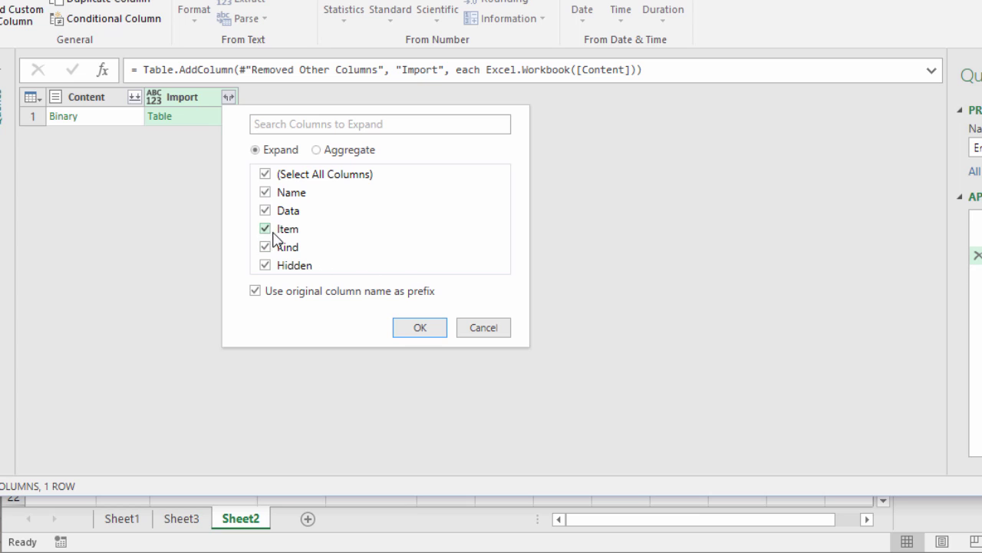
left_click(265, 175)
left_click(265, 211)
left_click(255, 291)
left_click(419, 330)
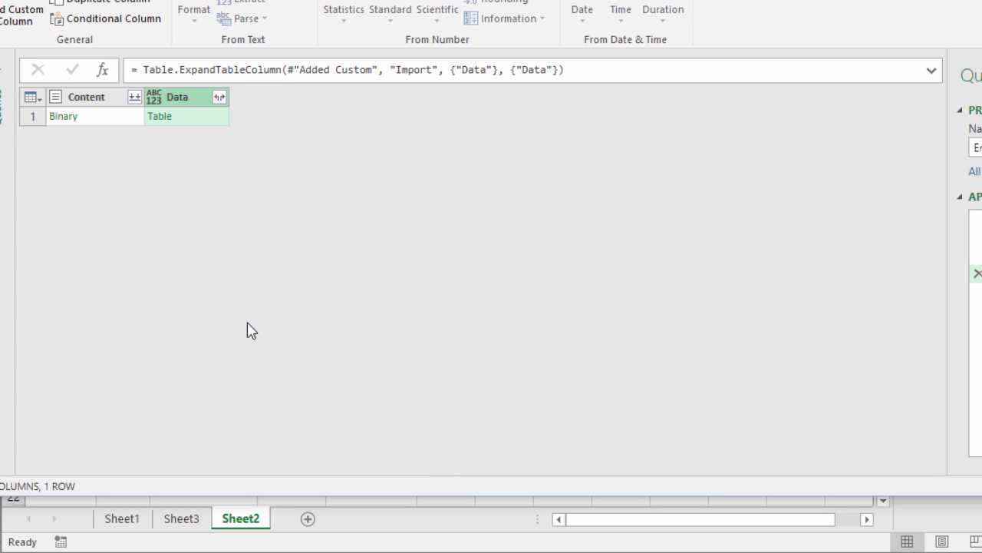
- Expand the Data column into Column1 through Column5 and remove the Content column
left_click(221, 97)
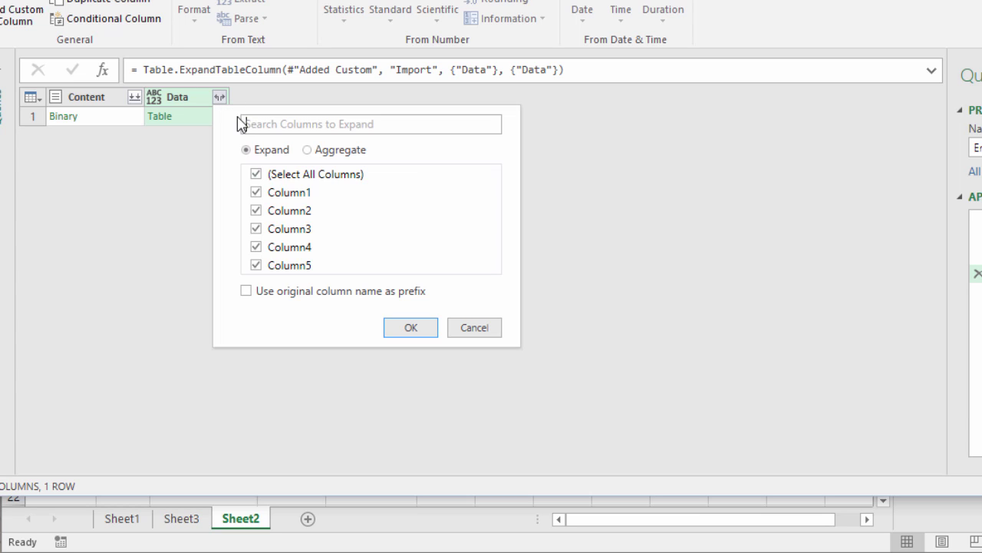
left_click(412, 328)
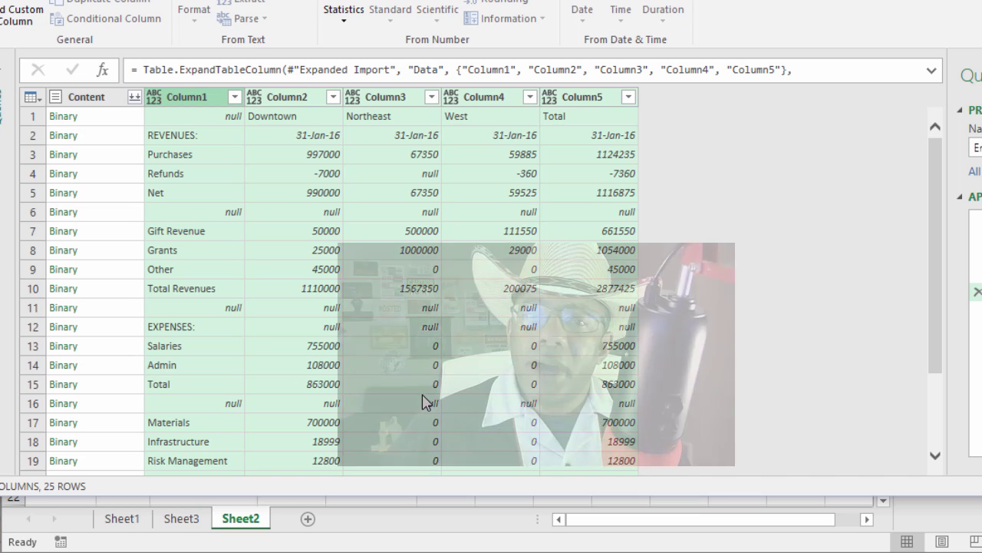
right_click(103, 100)
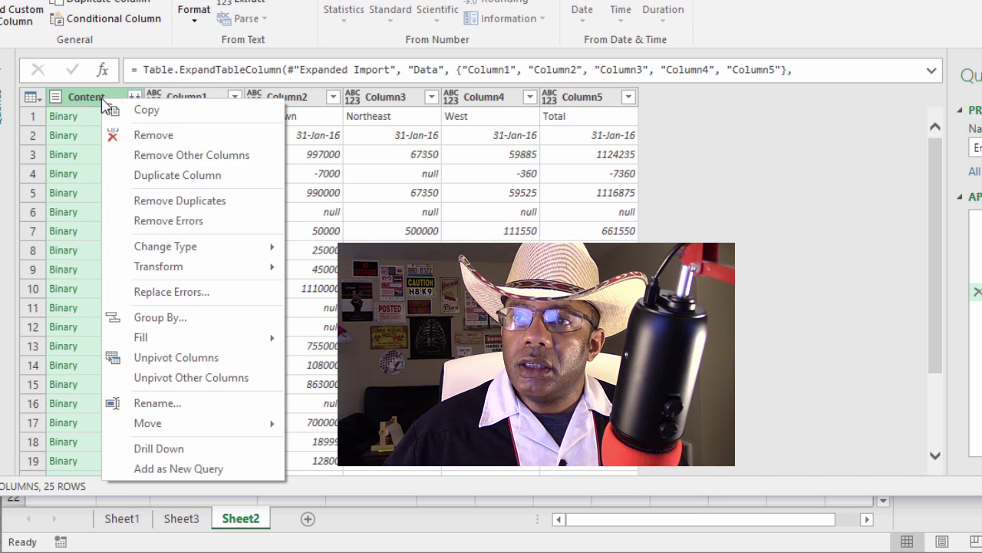
left_click(146, 136)
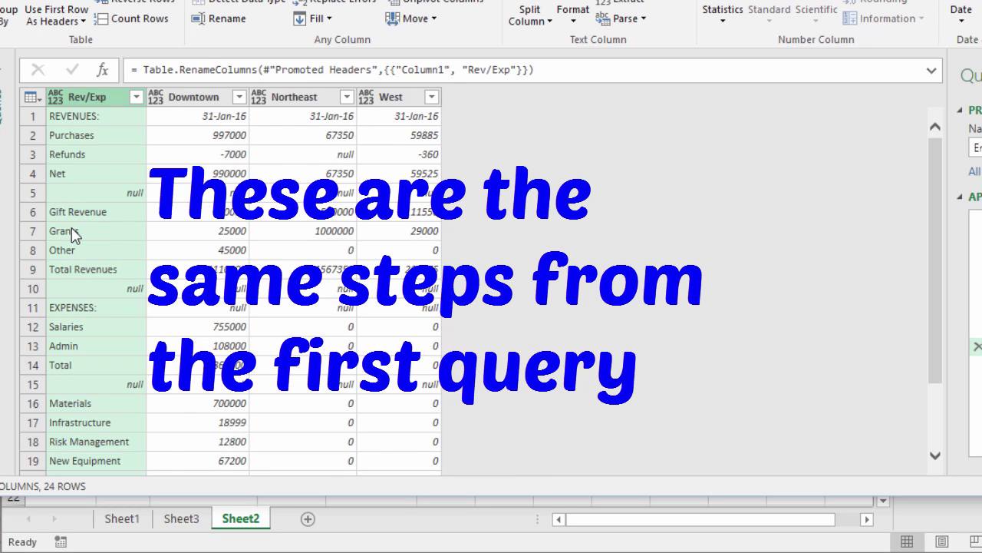
- Filter the Rev/Exp column to exclude null, Net, Net Income, Total, Total Expenses and Total Revenues
left_click(136, 97)
left_click(173, 311)
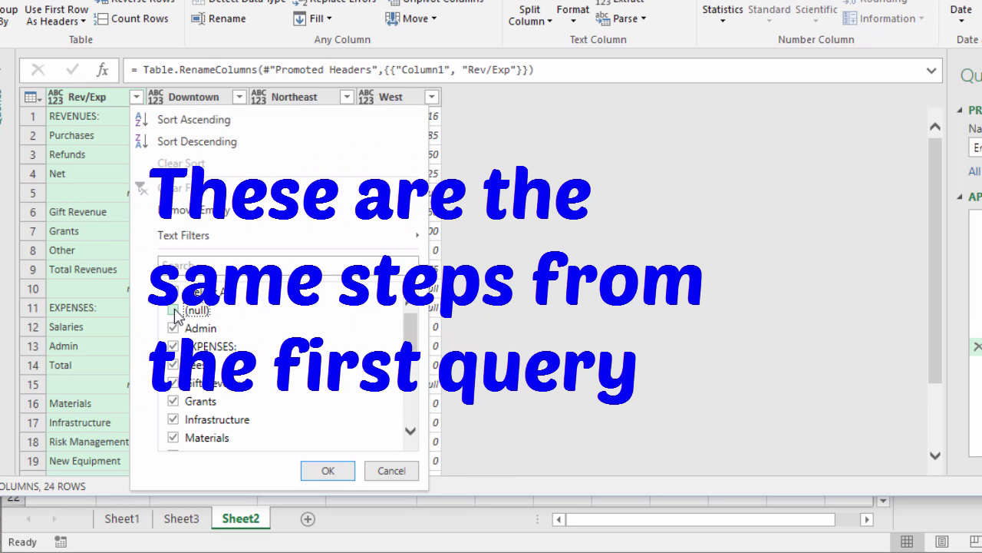
scroll(175, 350, "down", 5)
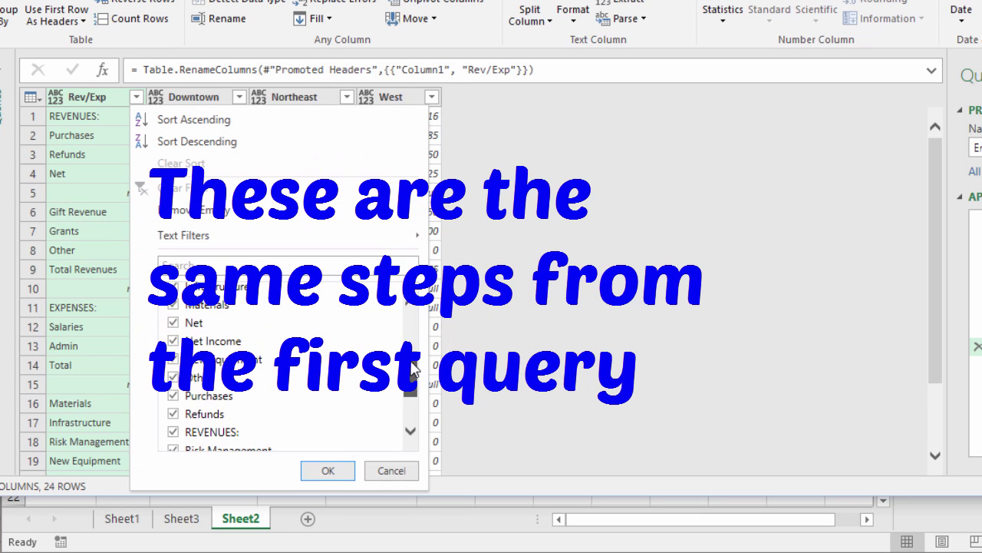
left_click(173, 445)
left_click(173, 426)
scroll(173, 384, "up", 1)
left_click(174, 308)
scroll(173, 353, "down", 1)
left_click(174, 405)
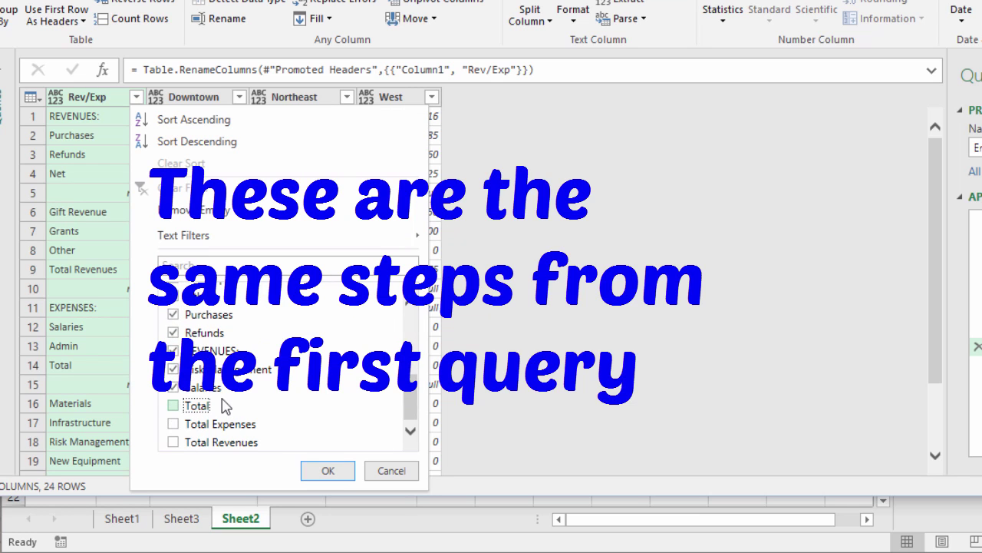
left_click(307, 470)
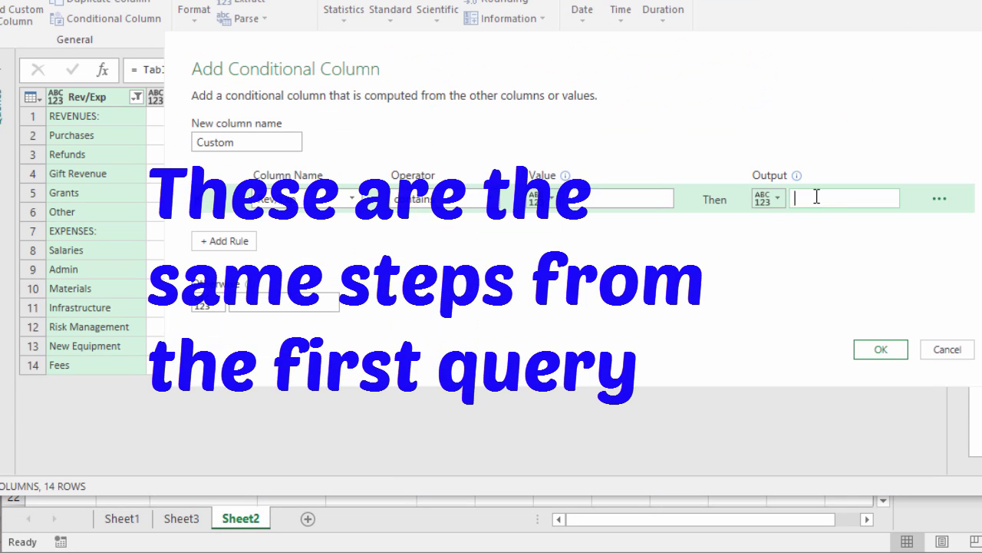
- Complete the Custom conditional column so that Rev/Exp values containing a colon return the Rev/Exp column and all others return null
left_click(768, 198)
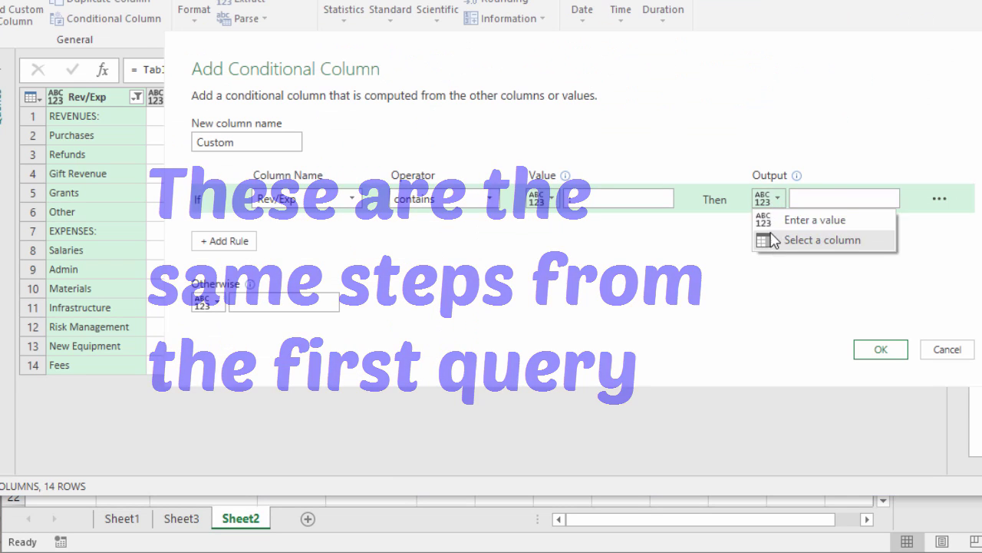
left_click(772, 240)
left_click(845, 198)
left_click(818, 219)
left_click(303, 301)
type("nu")
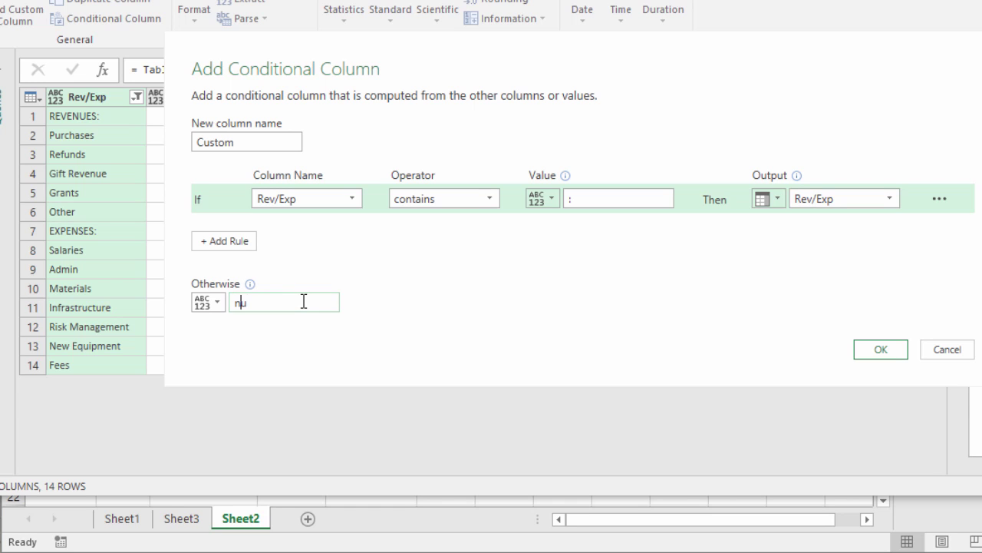
type("ll")
left_click(881, 349)
- Move the Custom column to the beginning of the query table
right_click(484, 97)
mouse_move(638, 384)
left_click(704, 375)
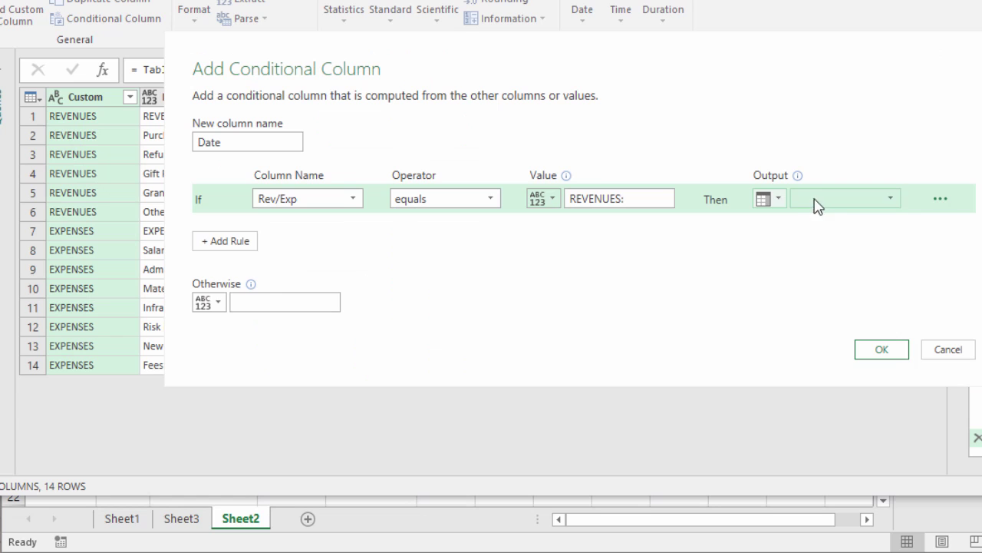
- Complete the Date conditional column so that Rev/Exp equal to REVENUES: returns the Downtown column and all other rows return null
left_click(816, 205)
left_click(829, 239)
left_click(320, 301)
type("null")
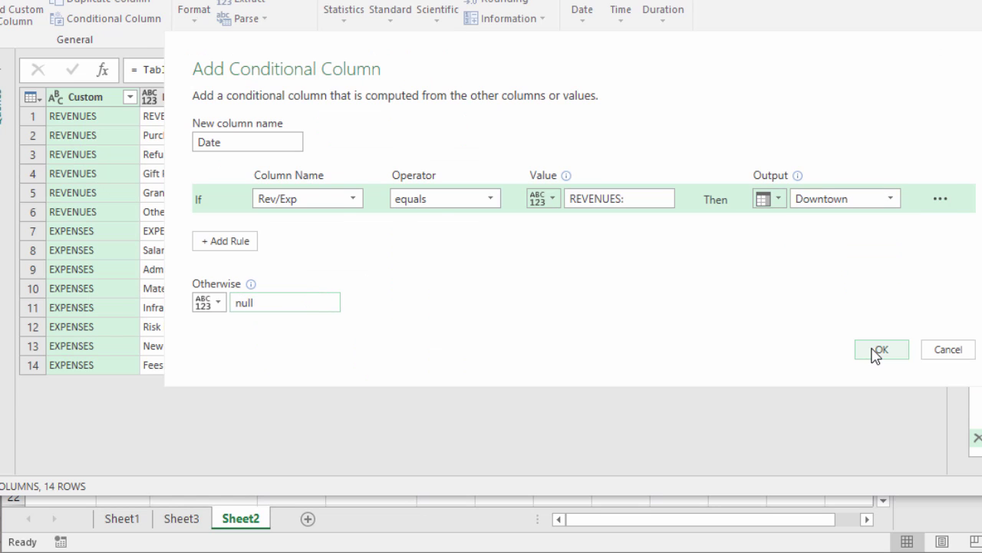
left_click(875, 351)
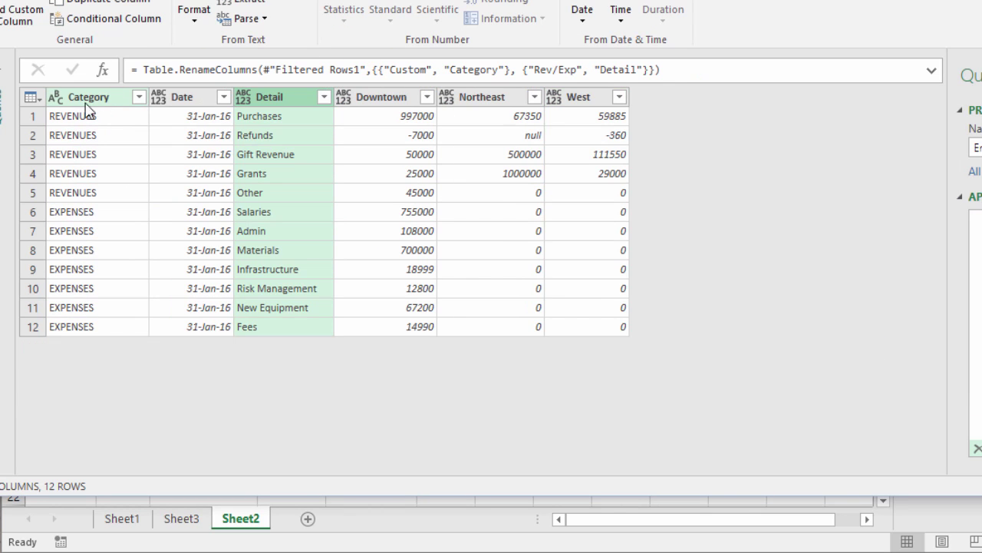
- Set the Date column's data type to Date and the Detail column's data type to Text
left_click(158, 96)
left_click(188, 201)
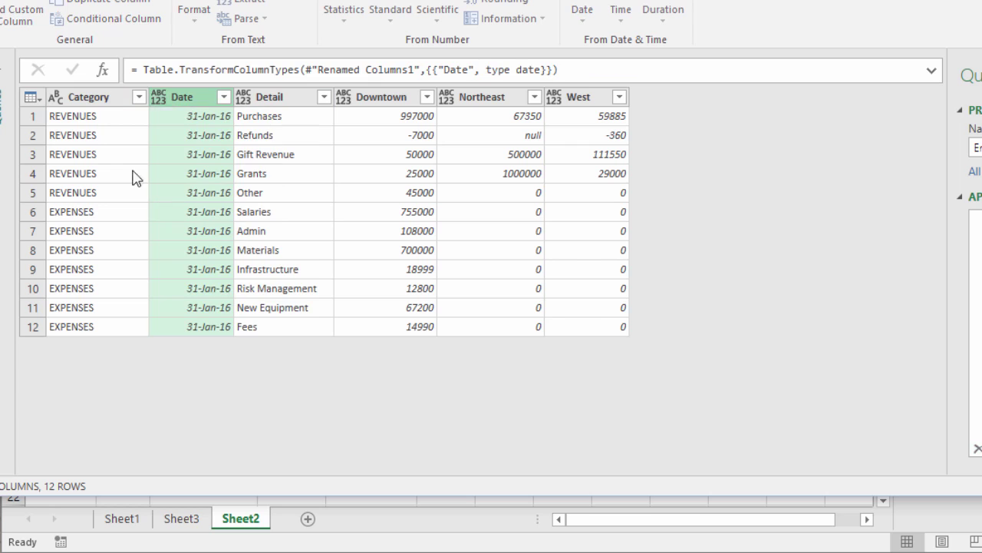
left_click(244, 100)
left_click(277, 288)
- Set the data type of the Downtown, Northeast and West columns to Currency
left_click(343, 97)
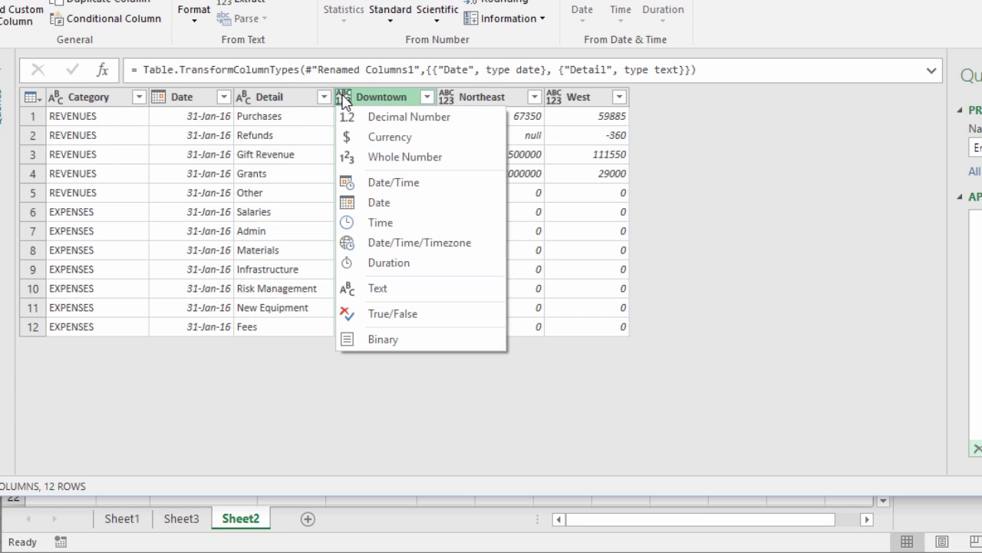
left_click(384, 138)
left_click(447, 97)
left_click(484, 138)
left_click(553, 97)
left_click(562, 138)
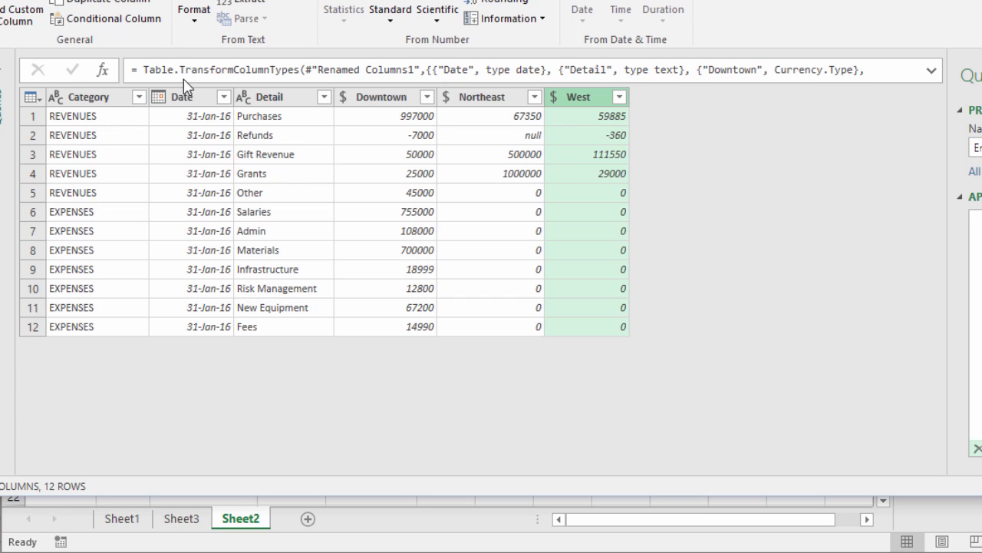
- Unpivot all columns other than Category, Date and Detail, and set the resulting Value column's data type to Currency
left_click(88, 97)
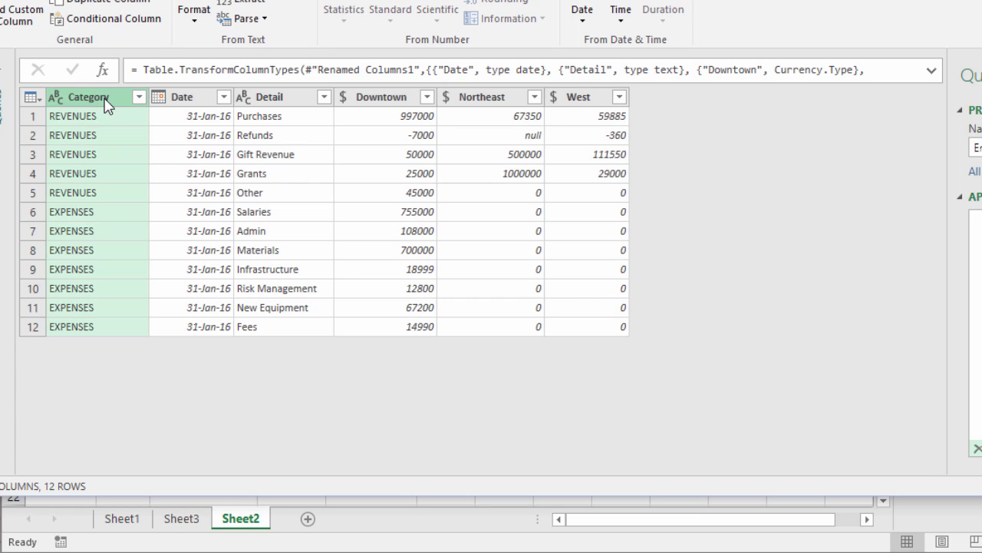
left_click(261, 98, "shift")
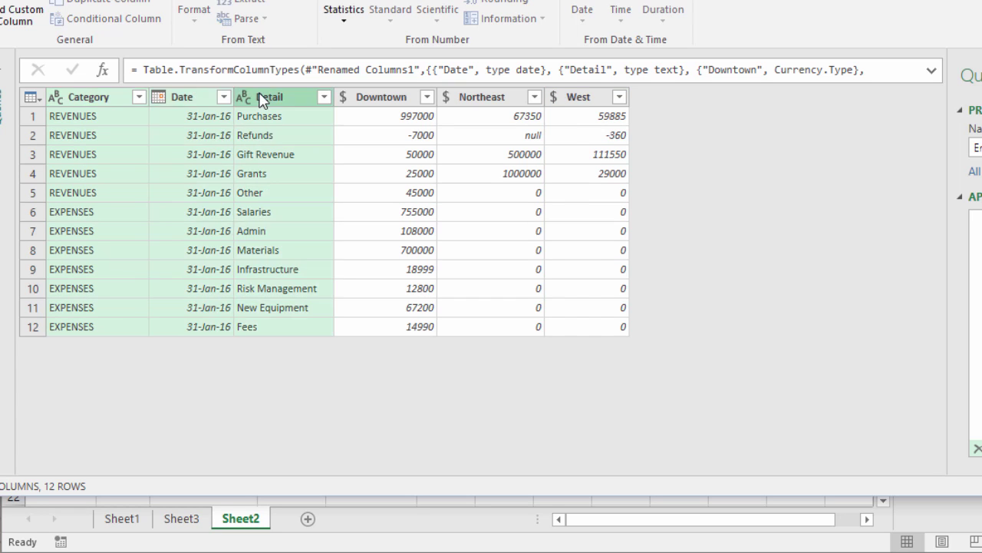
right_click(262, 100)
left_click(324, 371)
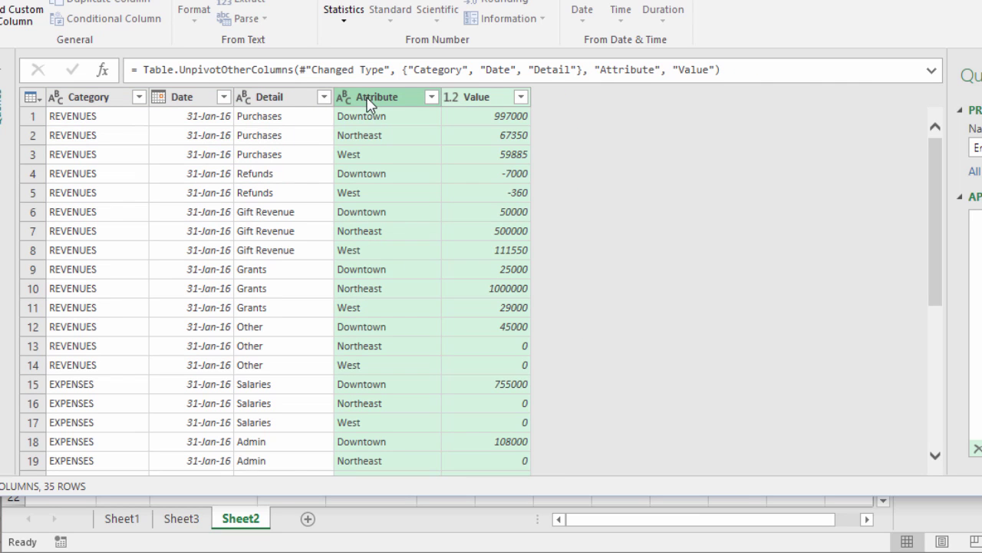
left_click(451, 97)
left_click(483, 136)
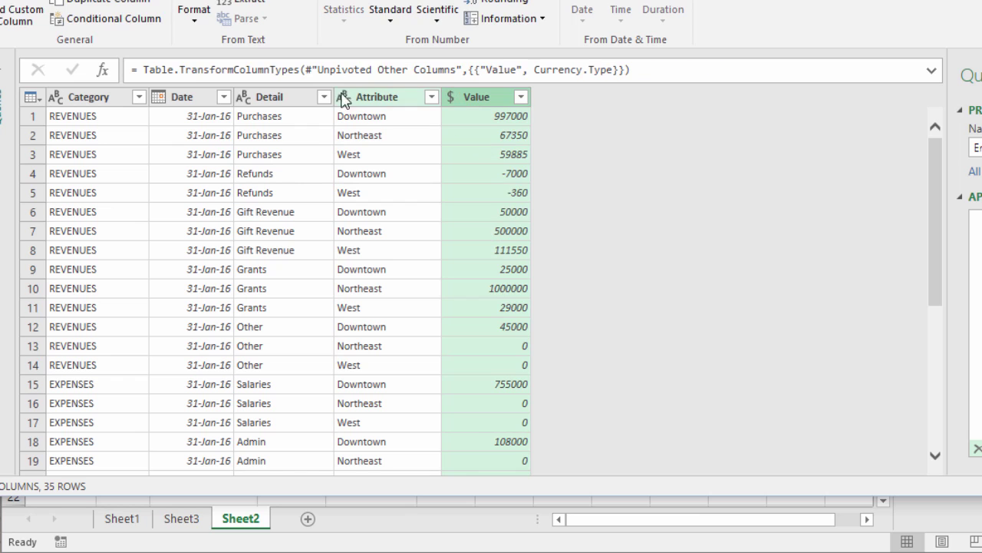
- Rename the Attribute column to Location and place it directly after the Date column
double_click(368, 100)
type("Location")
key("Return")
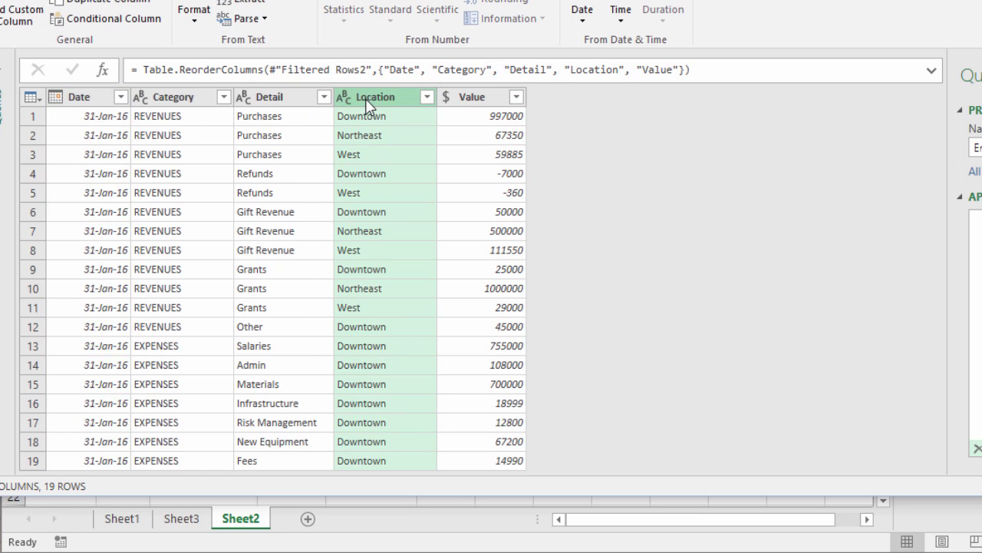
left_click_drag(366, 98, 222, 99)
- Load the query to a new worksheet and apply the Accounting number format to the table's Value column
left_click(46, 2)
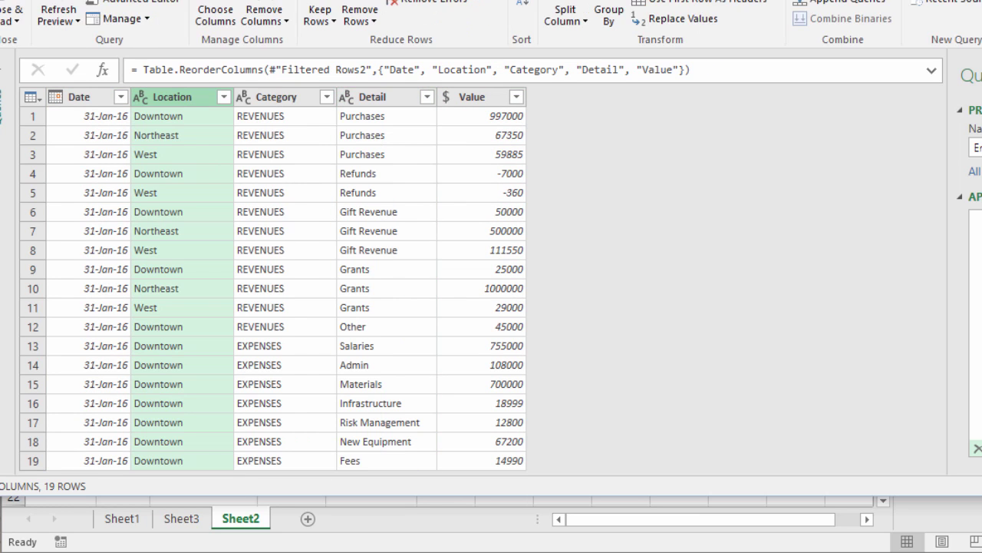
left_click(5, 3)
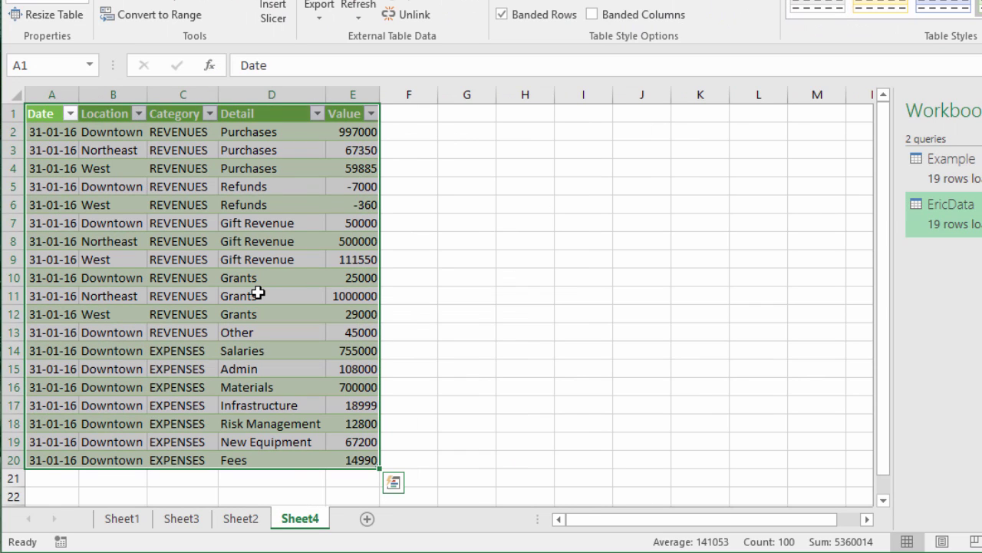
left_click(345, 93)
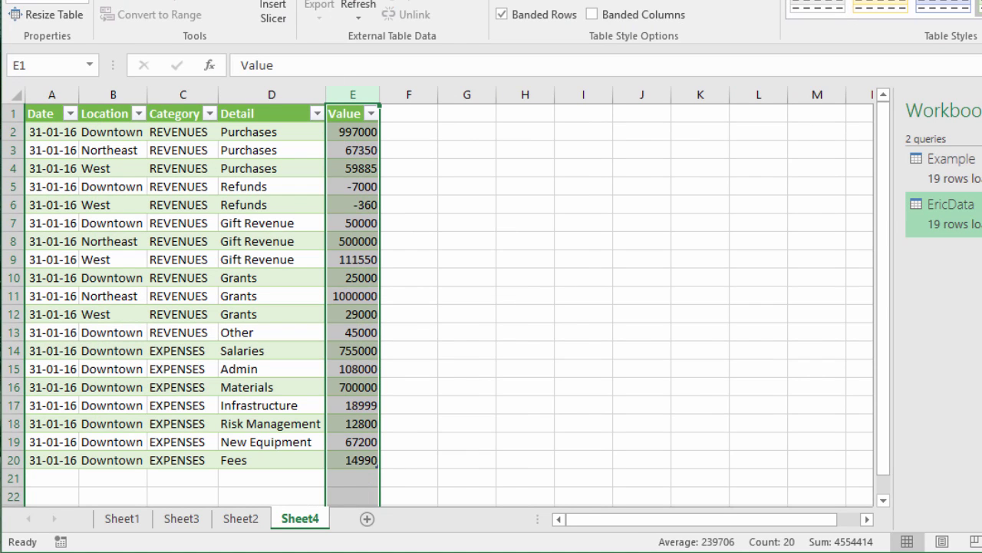
left_click(524, 8)
left_click(351, 258)
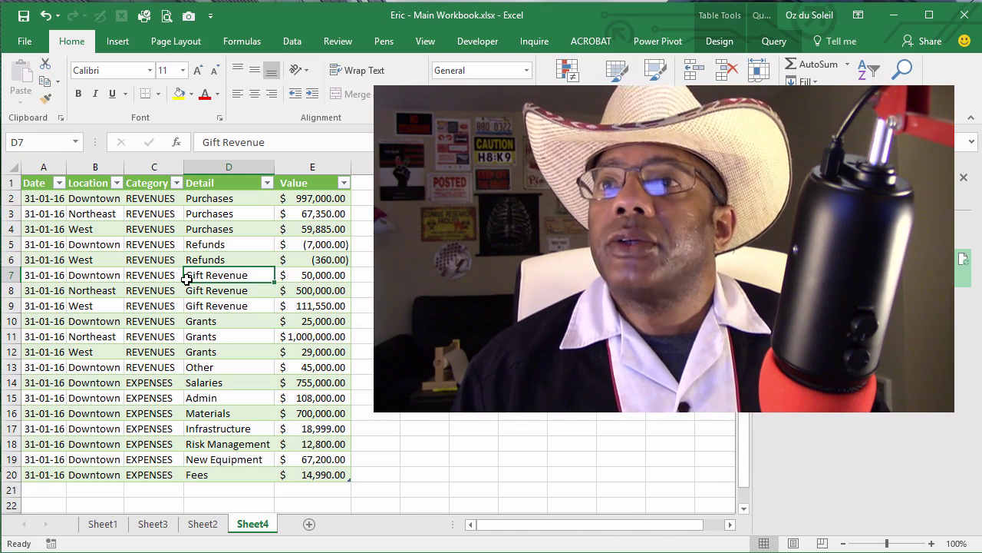
- Create a PivotTable from the EricData table on a new worksheet and close the Workbook Queries list
left_click(113, 45)
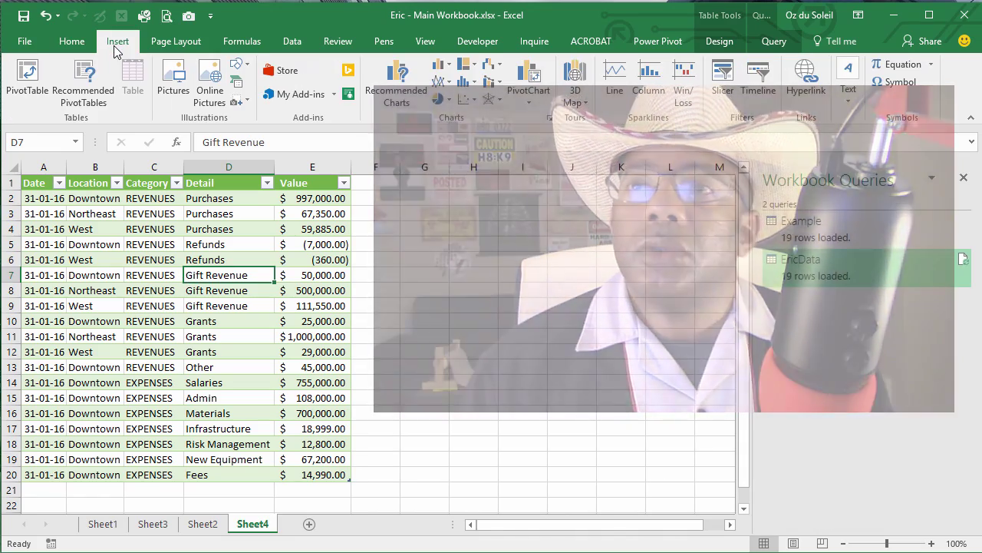
left_click(30, 73)
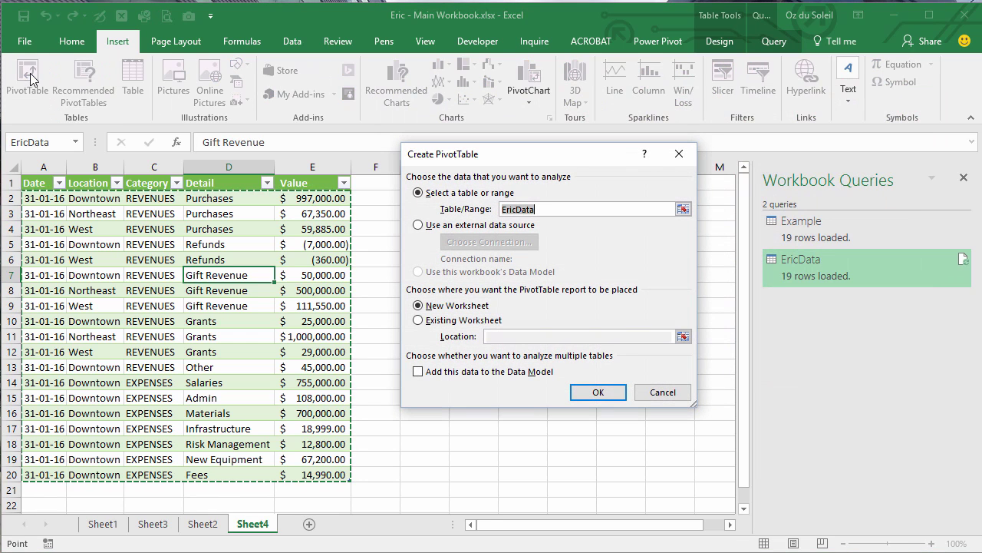
left_click(592, 392)
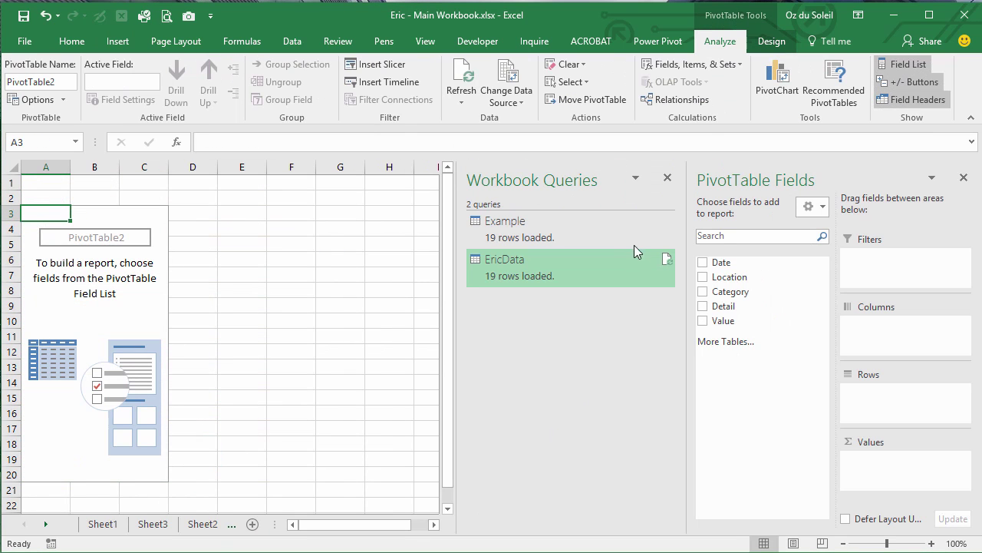
left_click(667, 178)
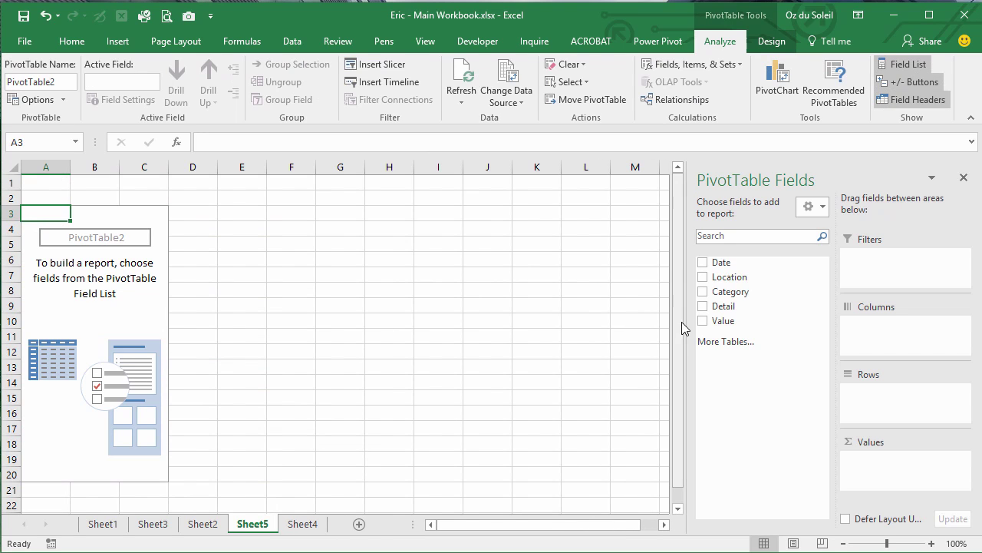
- Lay out the PivotTable with Location as rows, Category as columns and the sum of Value as values
left_click_drag(719, 276, 867, 393)
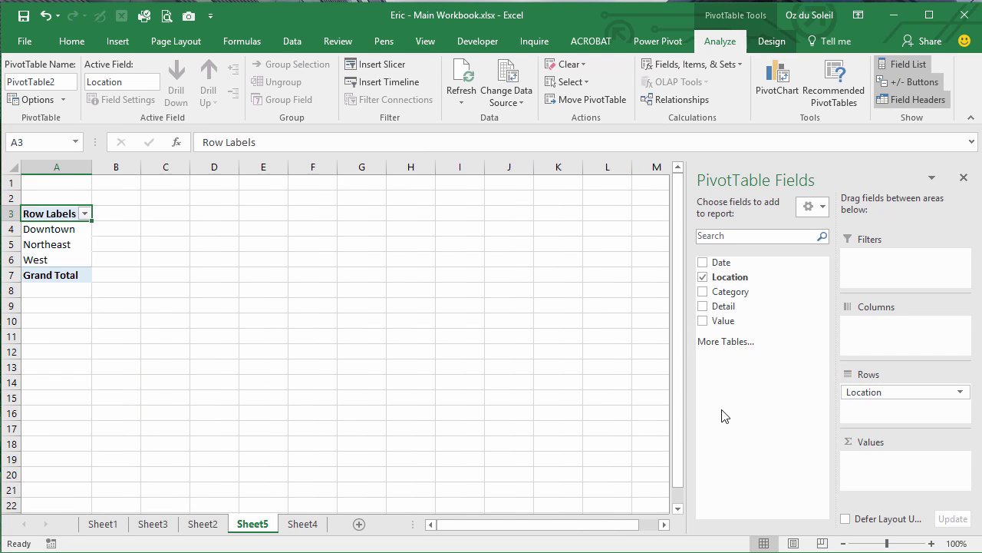
left_click_drag(725, 321, 883, 470)
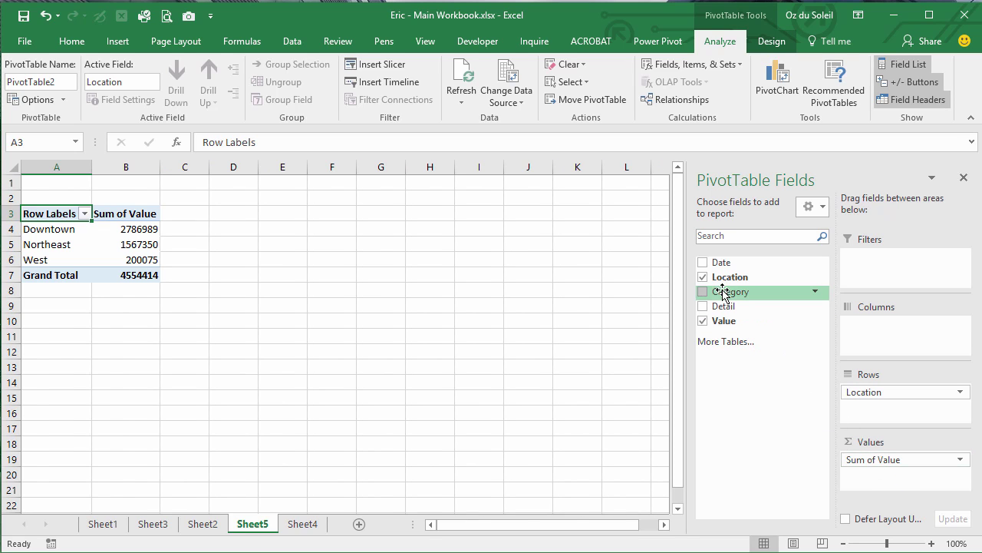
left_click_drag(723, 293, 877, 344)
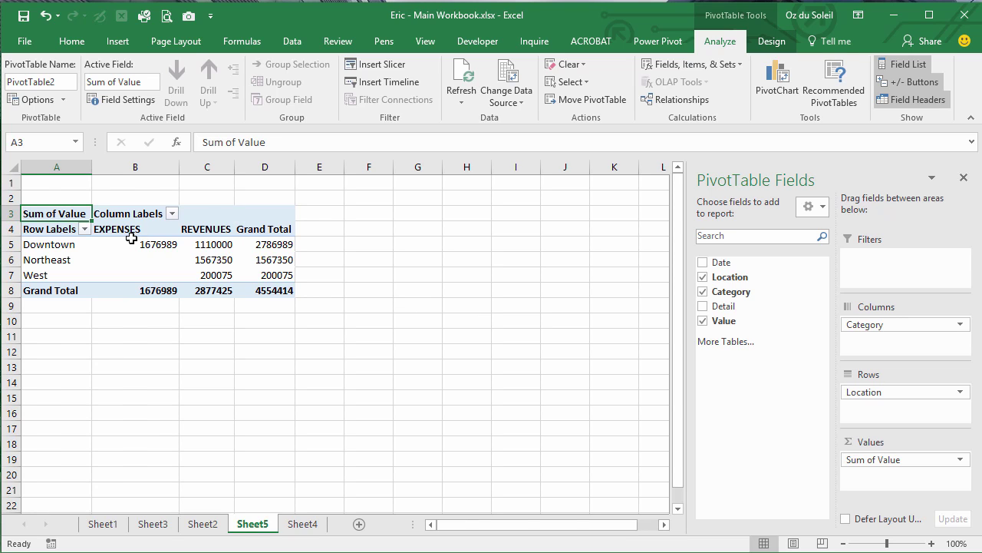
- Format the PivotTable values in B5:D8 as Accounting and apply the light yellow PivotTable style
left_click_drag(135, 244, 257, 292)
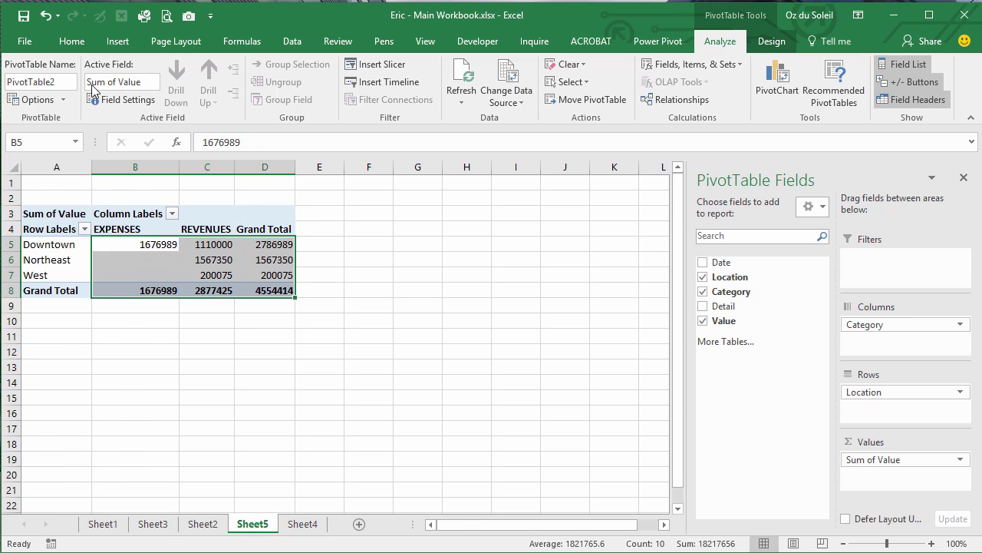
left_click(74, 40)
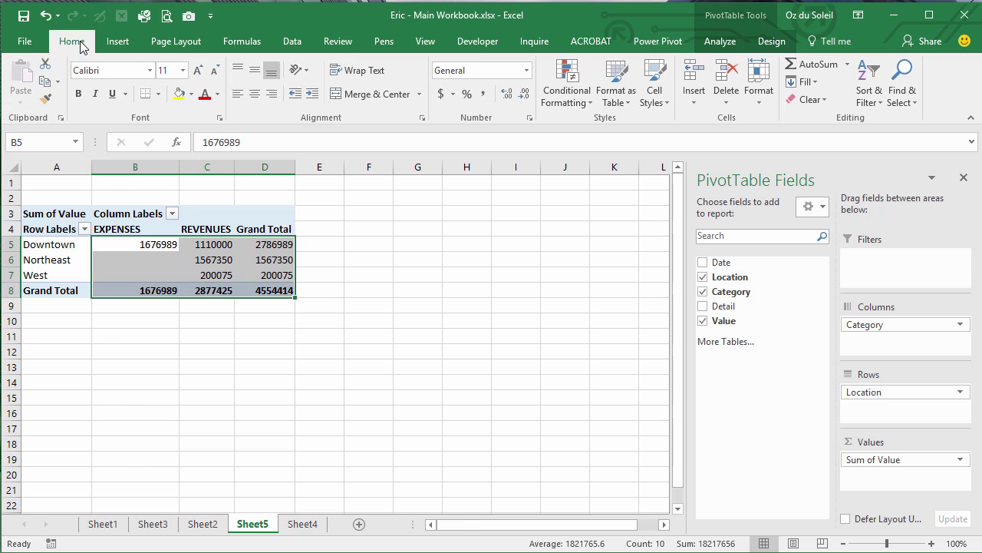
left_click(440, 100)
left_click(218, 275)
key("Up")
key("Up")
key("Up")
key("Up")
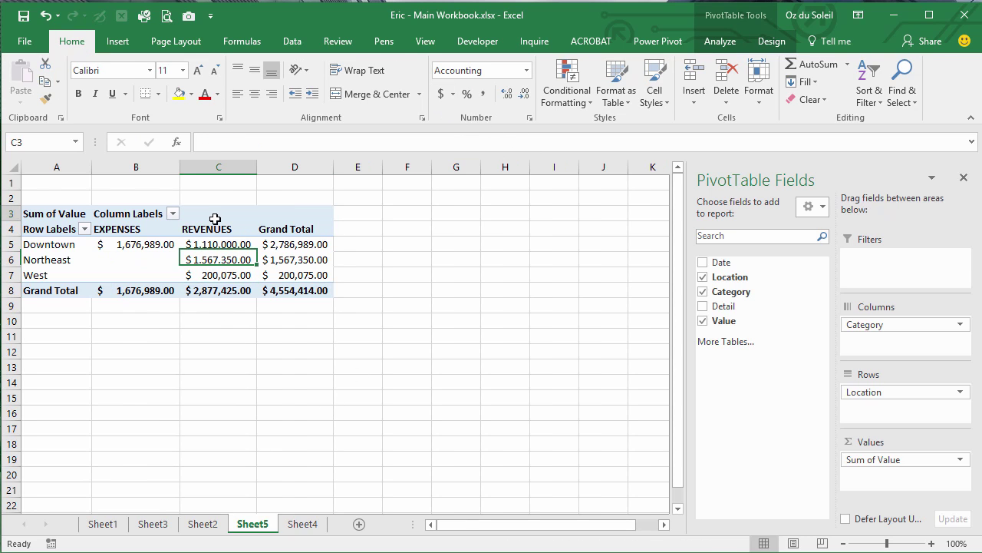
left_click(768, 43)
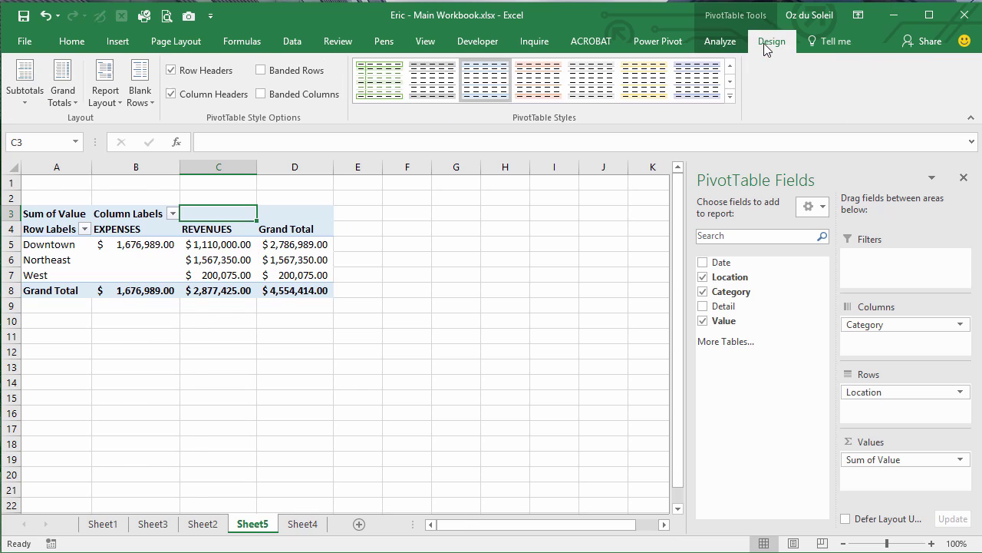
left_click(628, 77)
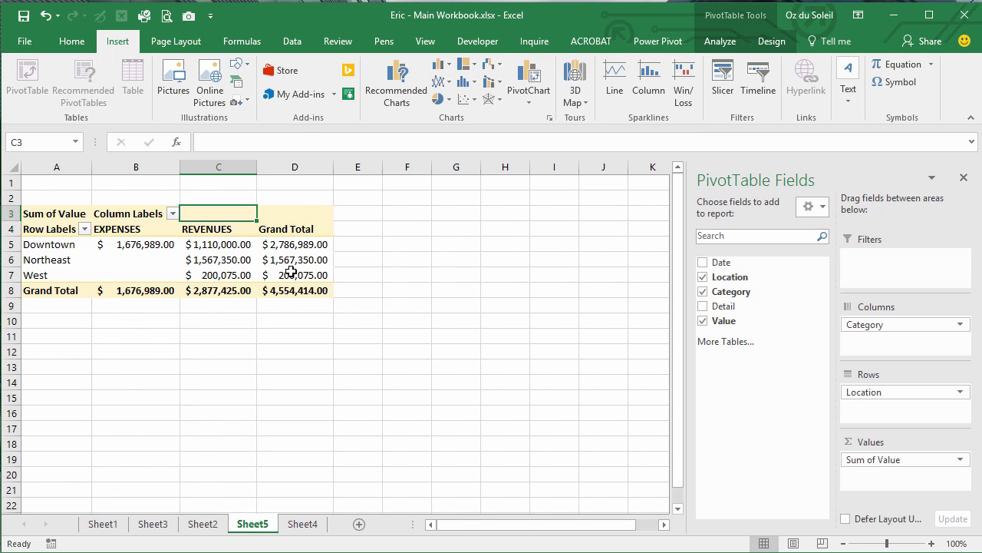
- Insert slicers for Category and Detail, move the Detail slicer clear of the Category slicer, and select both slicers
left_click(729, 77)
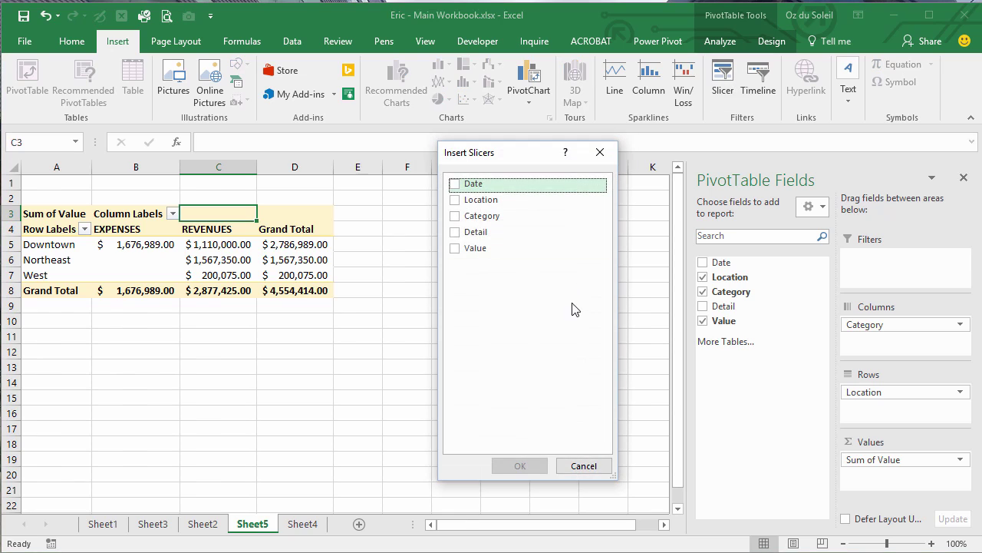
left_click(455, 232)
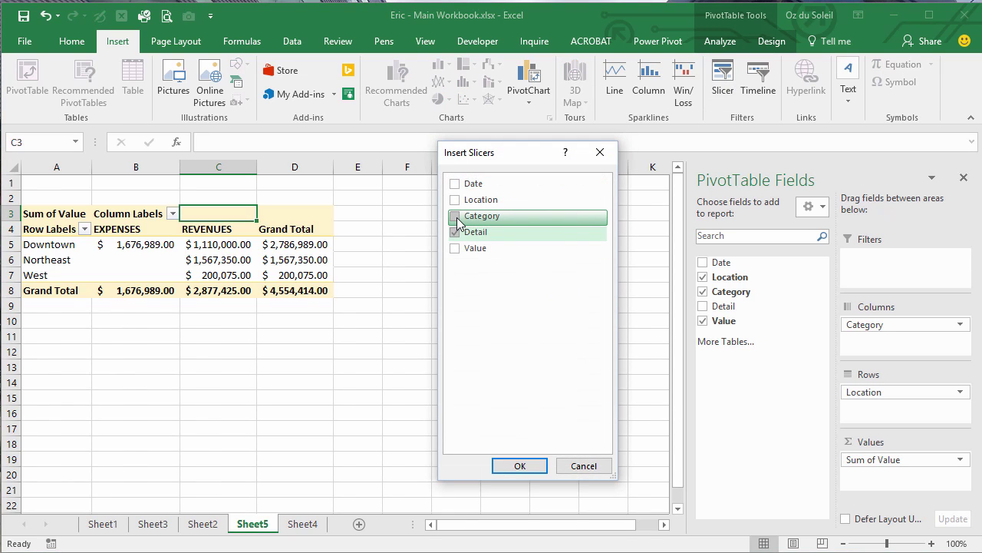
left_click(456, 218)
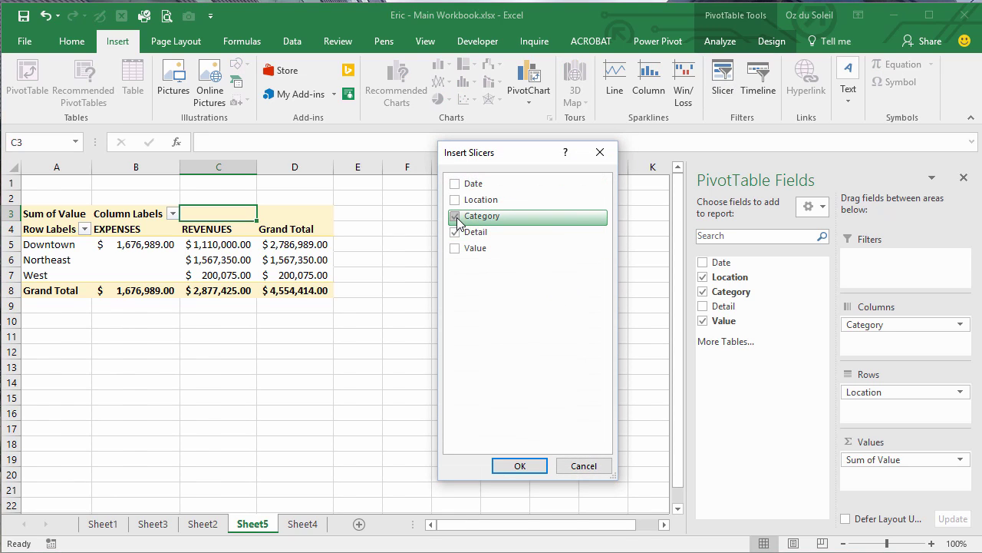
left_click(522, 466)
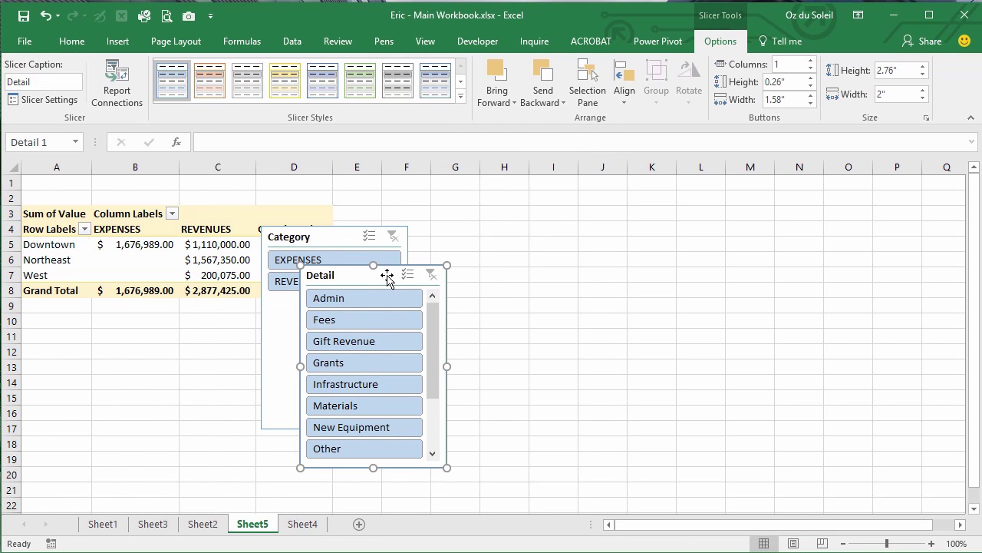
left_click_drag(392, 273, 551, 245)
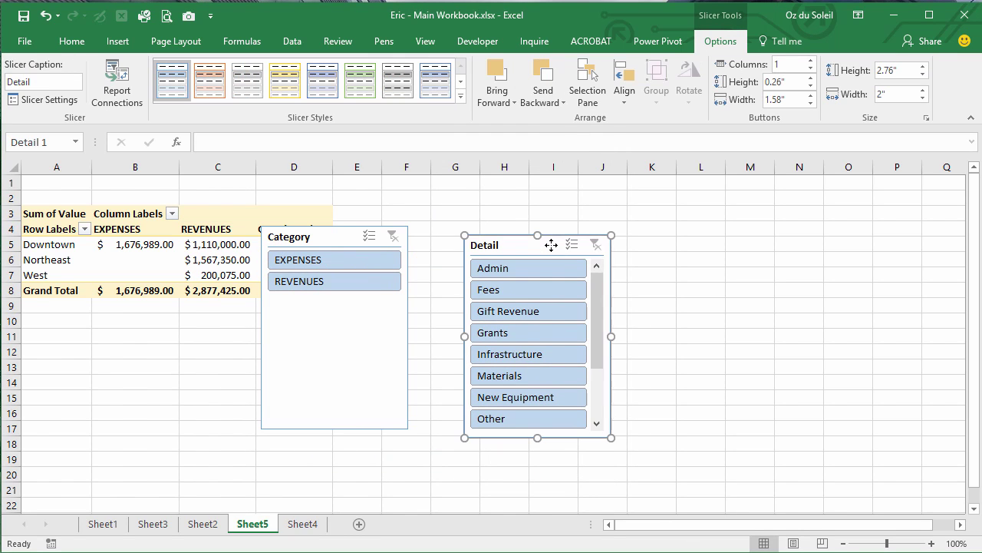
left_click(350, 237, "ctrl")
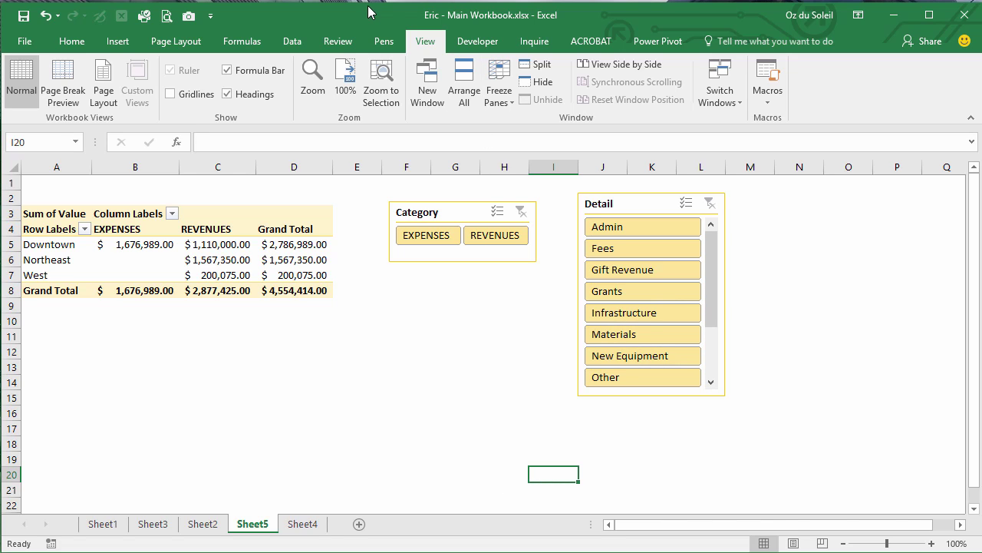
- Shrink the workbook window to expose the desktop and move the first Eric - Workbook file into the EricData folder
left_click_drag(369, 4, 368, 110)
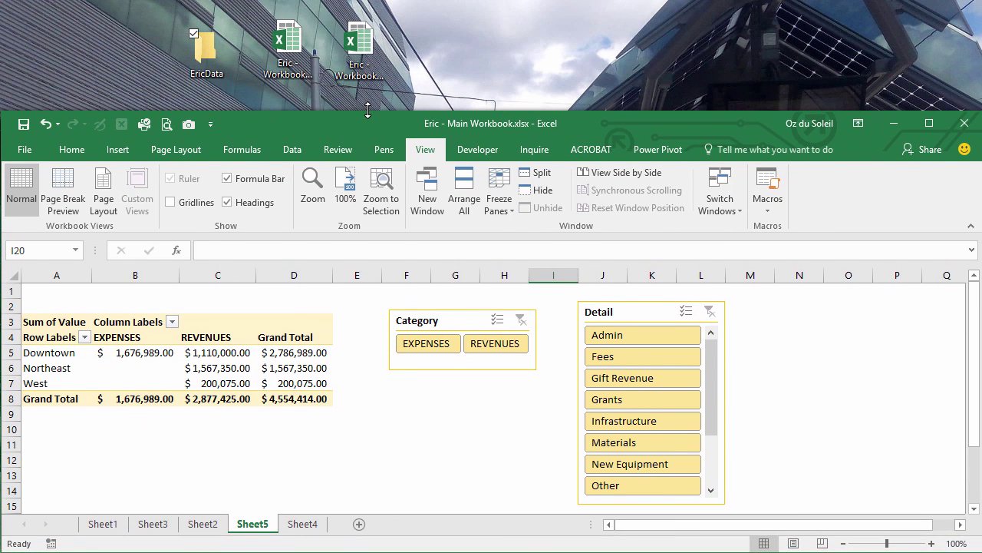
left_click(293, 47)
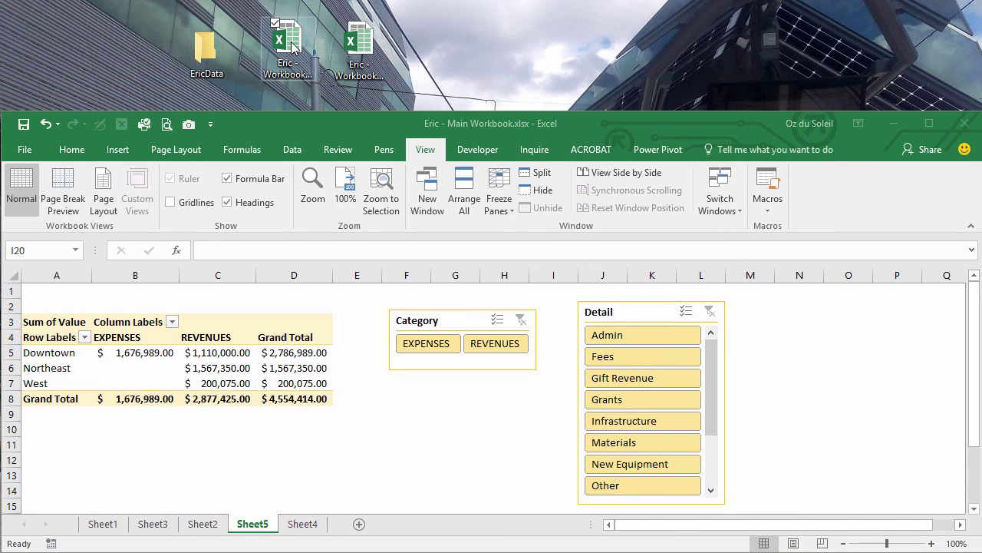
left_click_drag(292, 46, 228, 56)
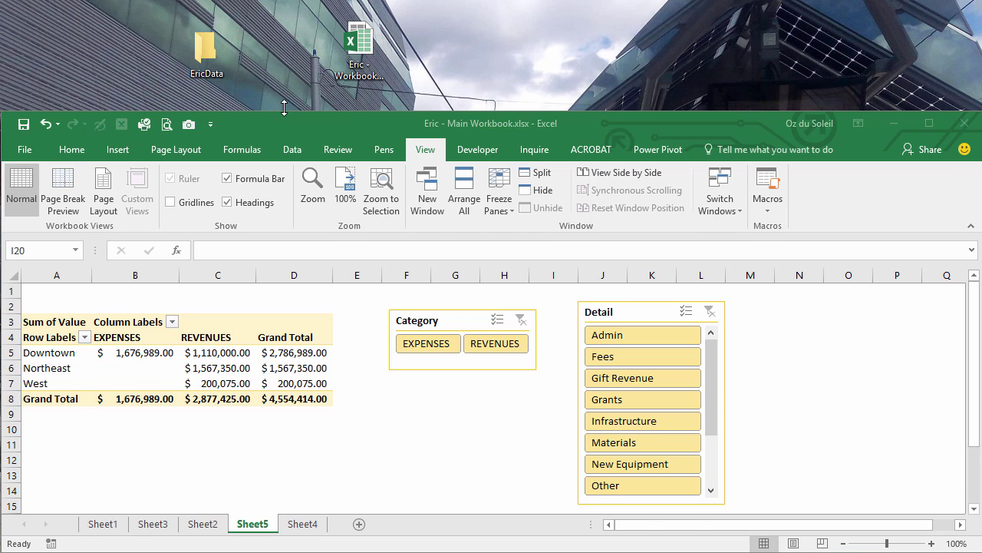
- Restore the workbook window's height, refresh the EricData query from Sheet4, and look through the reloaded table down to its last row
left_click_drag(284, 108, 288, 5)
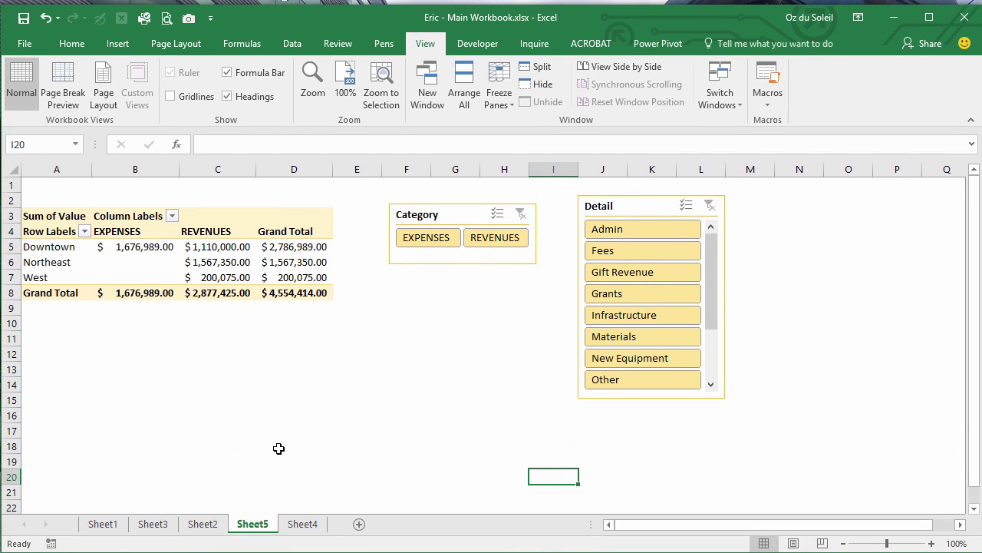
left_click(299, 525)
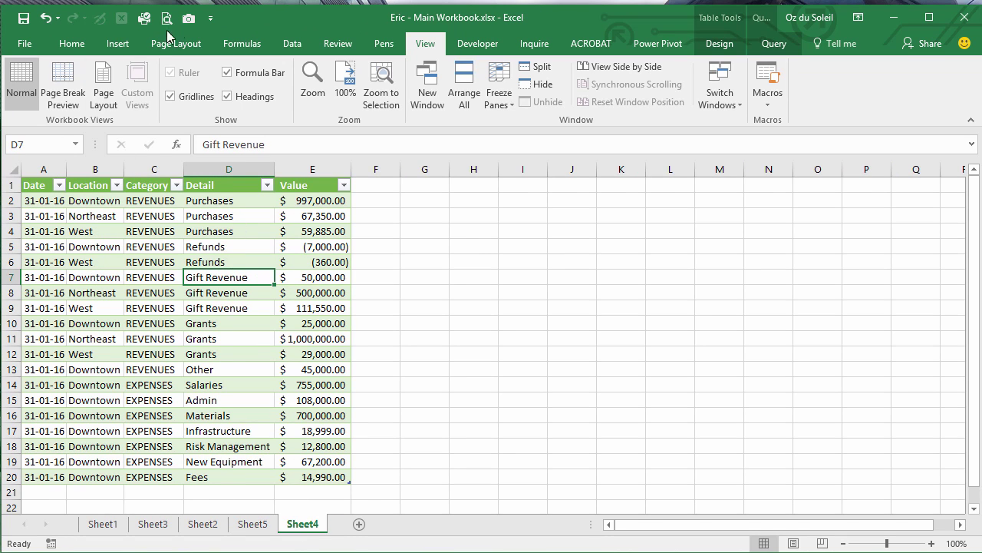
left_click(293, 44)
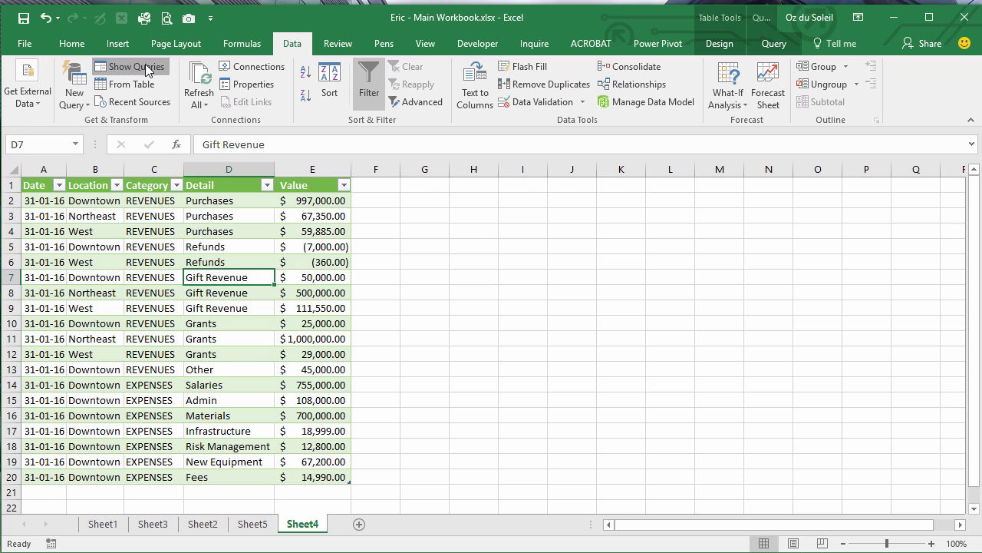
left_click(127, 67)
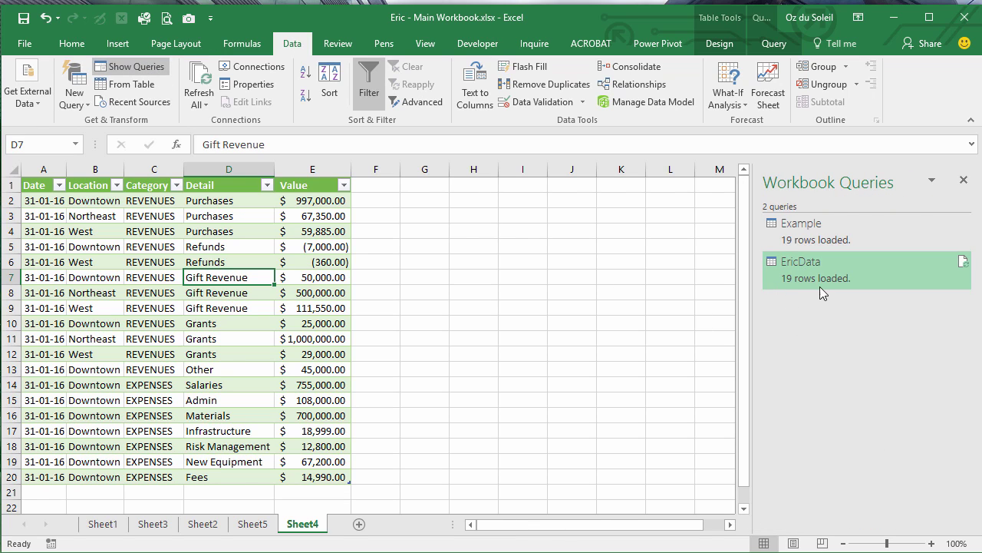
mouse_move(807, 277)
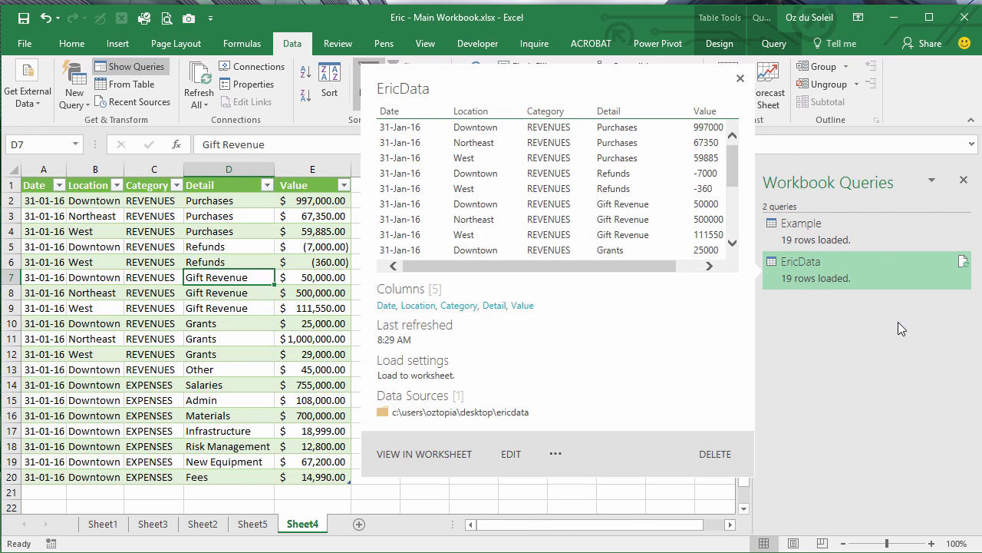
left_click(963, 263)
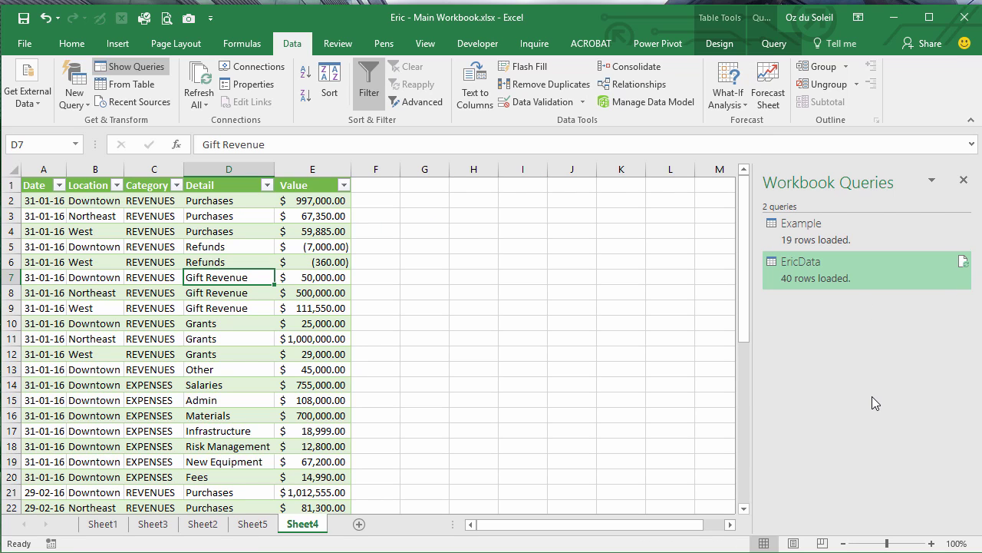
scroll(310, 394, "down", 6)
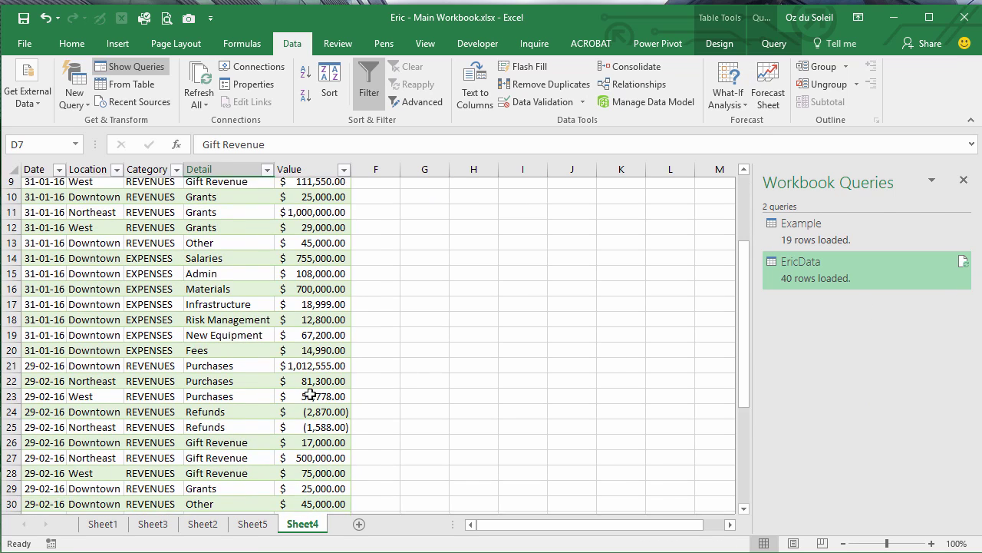
scroll(310, 394, "down", 4)
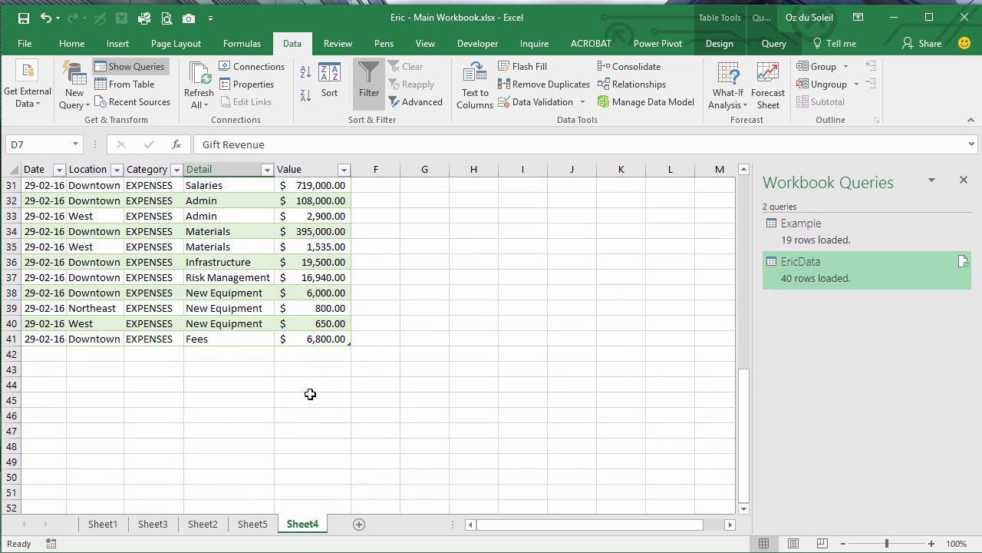
scroll(310, 394, "up", 6)
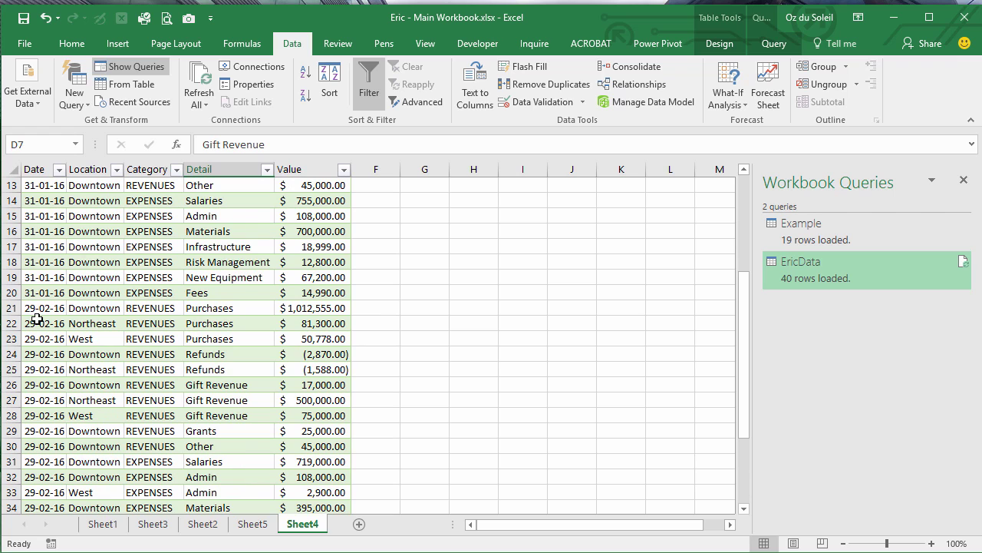
scroll(37, 319, "down", 3)
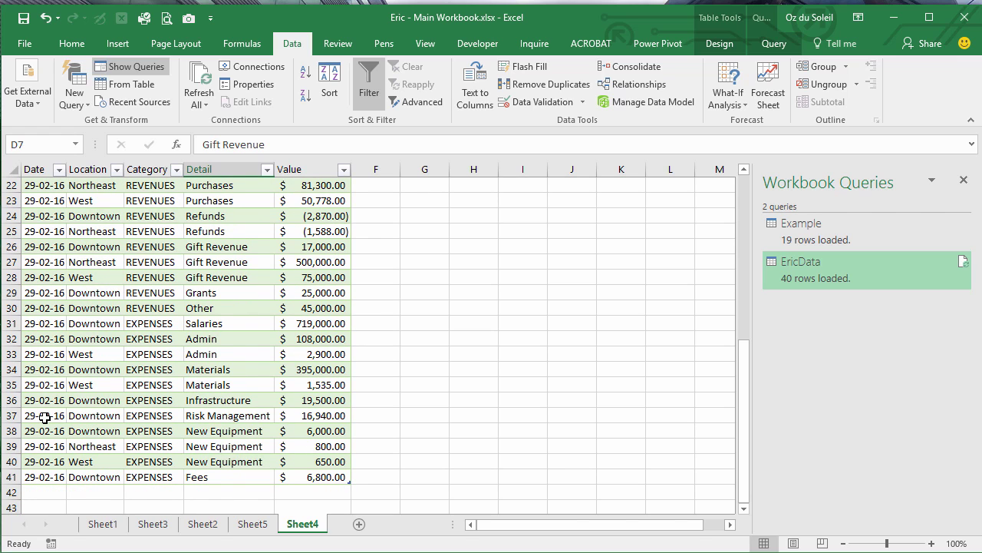
scroll(45, 416, "up", 7)
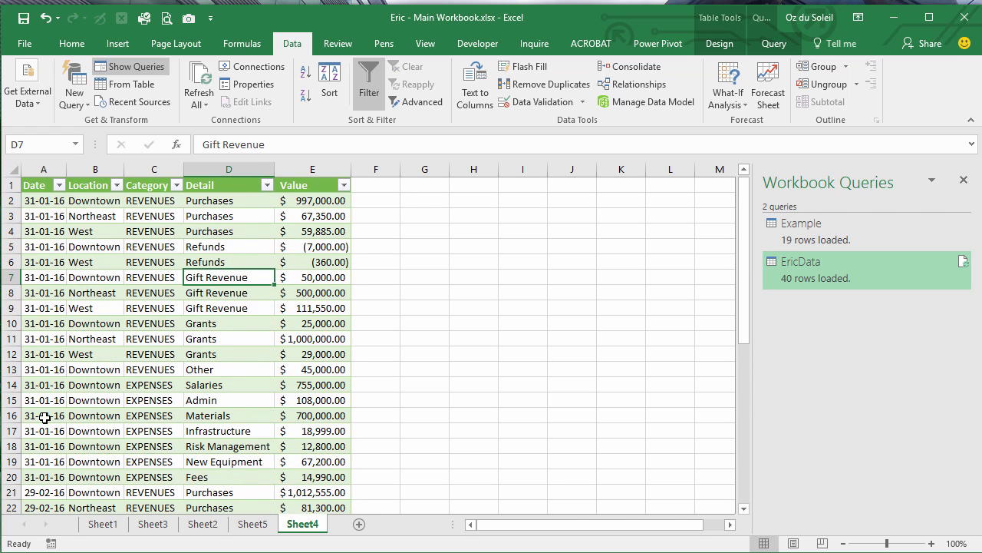
- Refresh the PivotTable on Sheet5 so it picks up the reloaded EricData rows
left_click(252, 525)
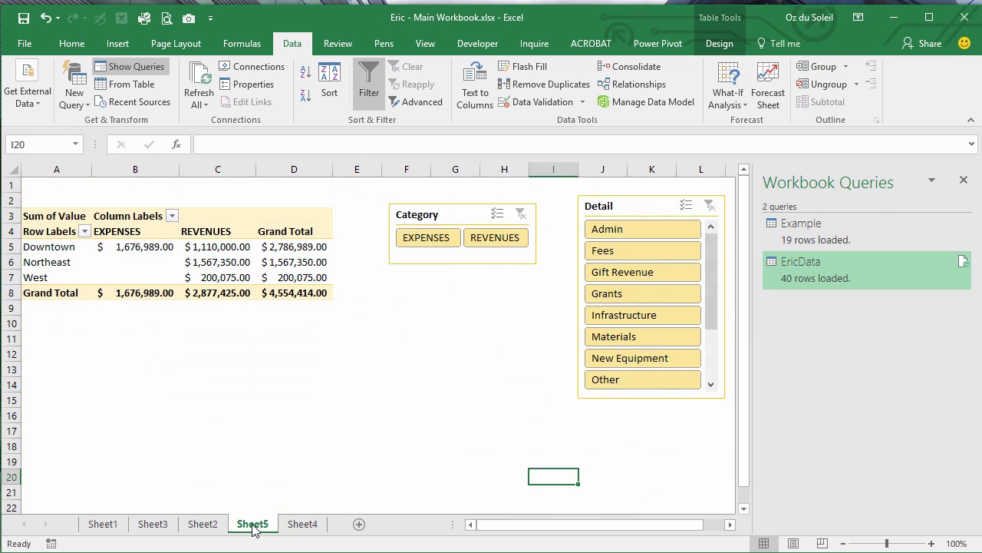
right_click(168, 259)
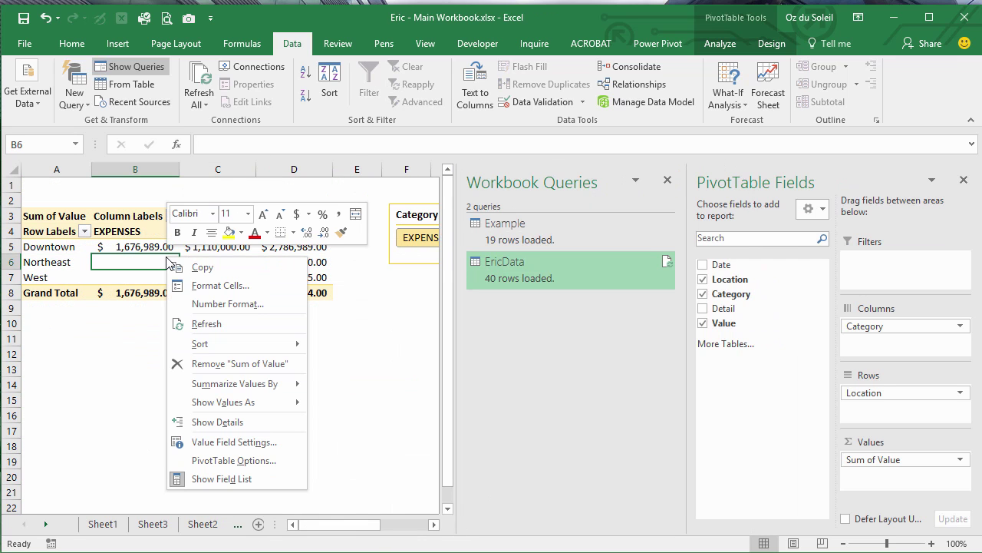
left_click(197, 324)
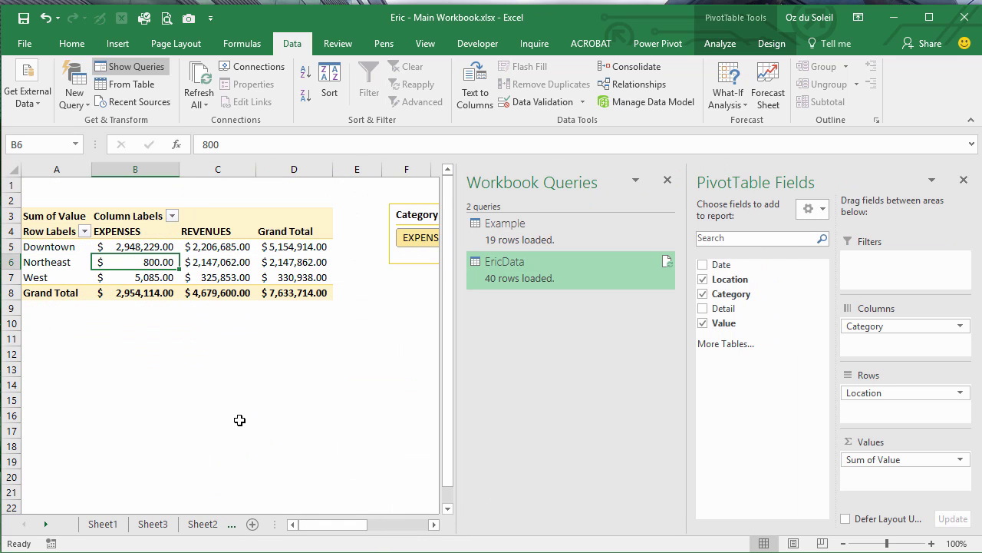
left_click(315, 378)
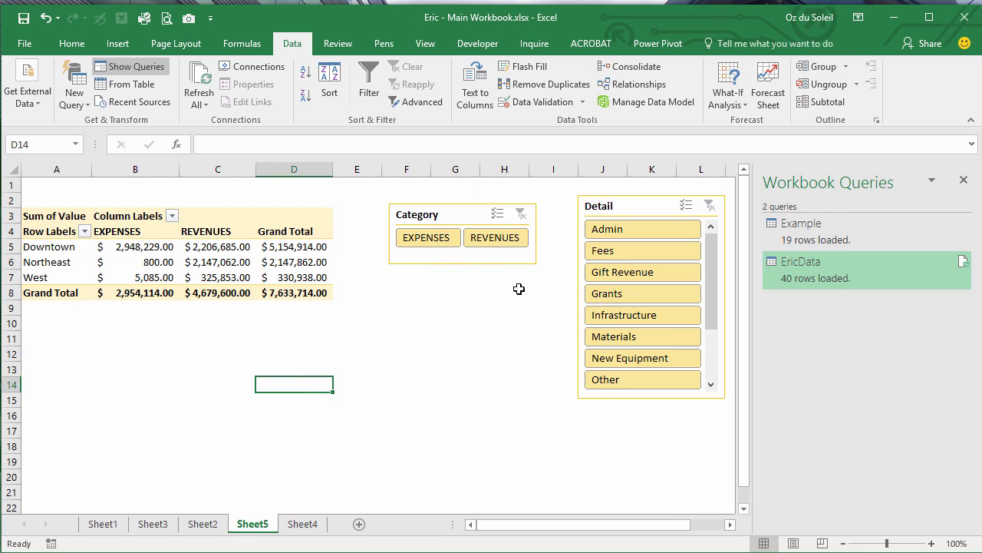
- Close the list of workbook queries and add the Date field to the PivotTable rows above Location
left_click(240, 264)
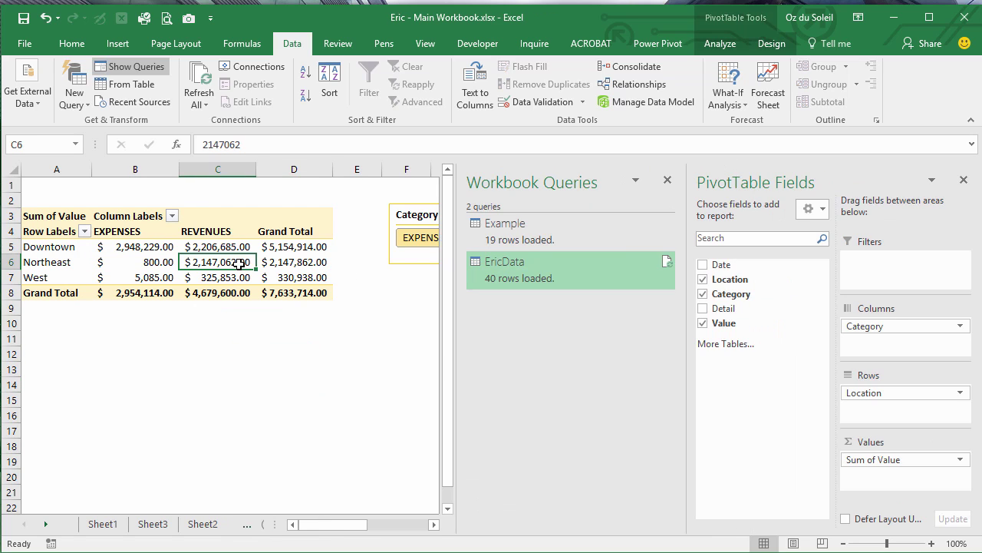
left_click(667, 184)
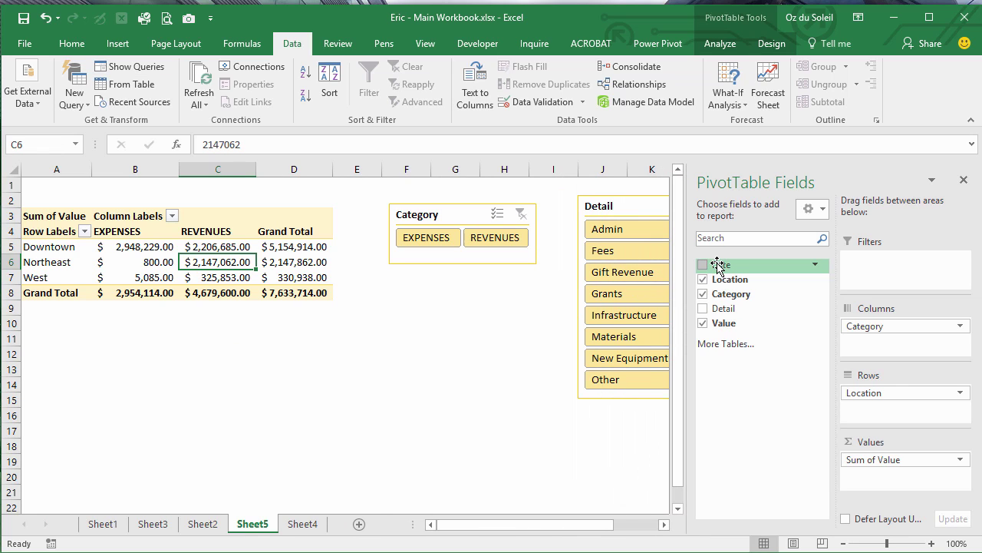
left_click_drag(717, 265, 849, 394)
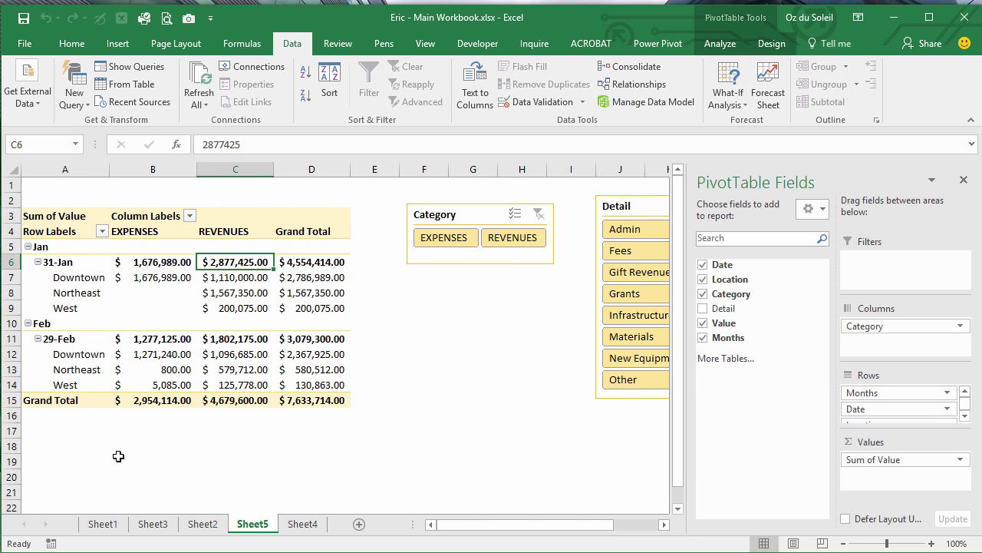
- Expose the desktop, move the remaining Eric - Workbook file into the EricData folder, and restore the workbook window's height
left_click_drag(373, 5, 373, 150)
left_click_drag(348, 35, 206, 47)
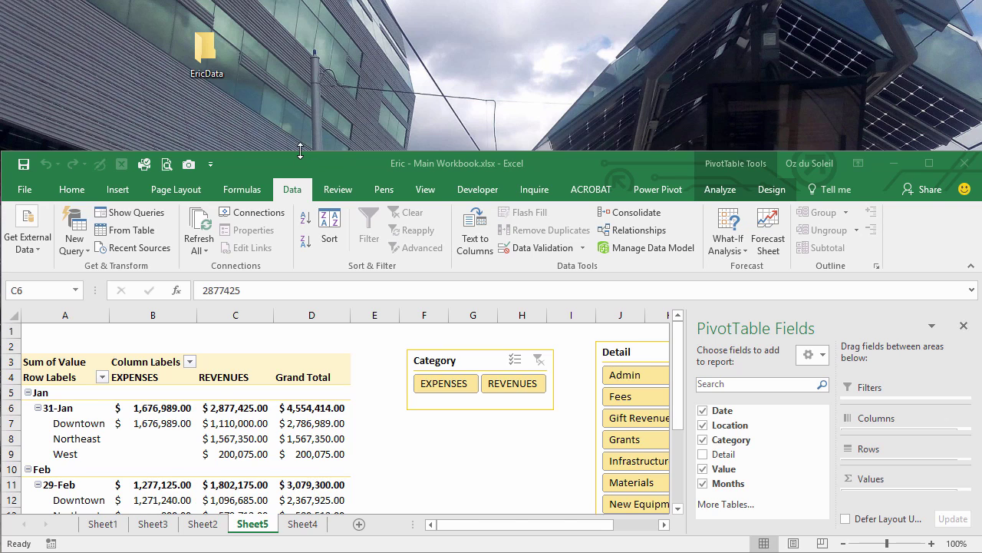
left_click_drag(300, 151, 300, 5)
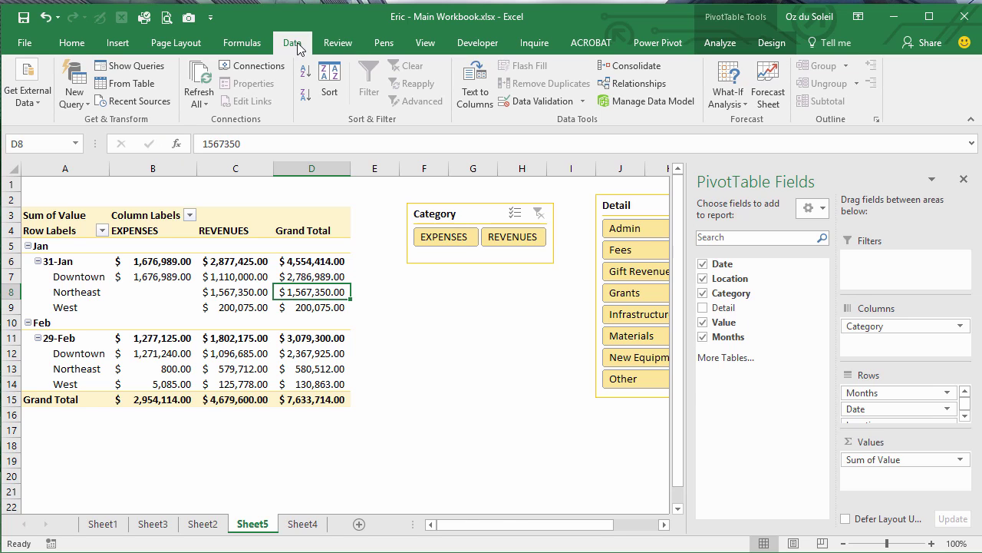
- Show the workbook queries and delete the Example query, whose source is the individual workbook file
left_click(127, 66)
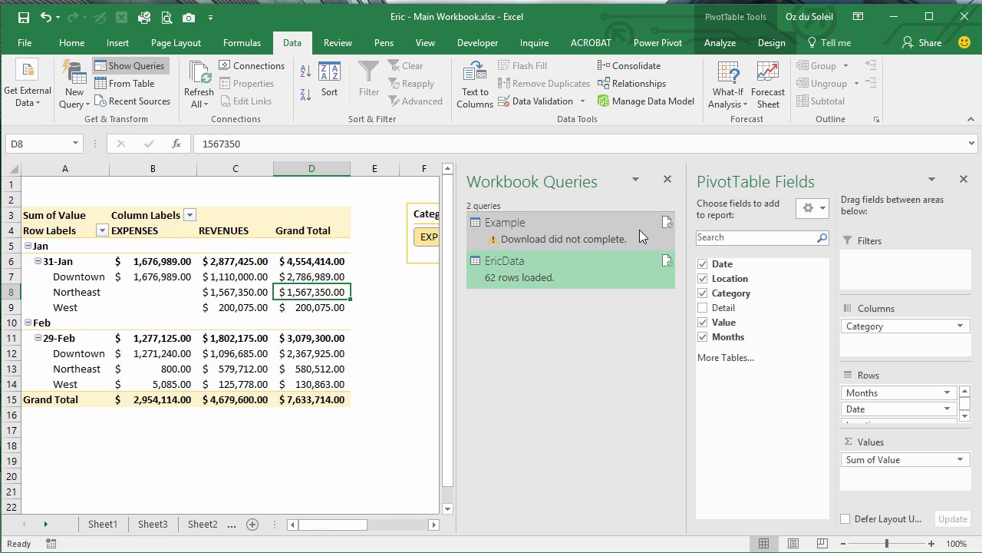
mouse_move(609, 229)
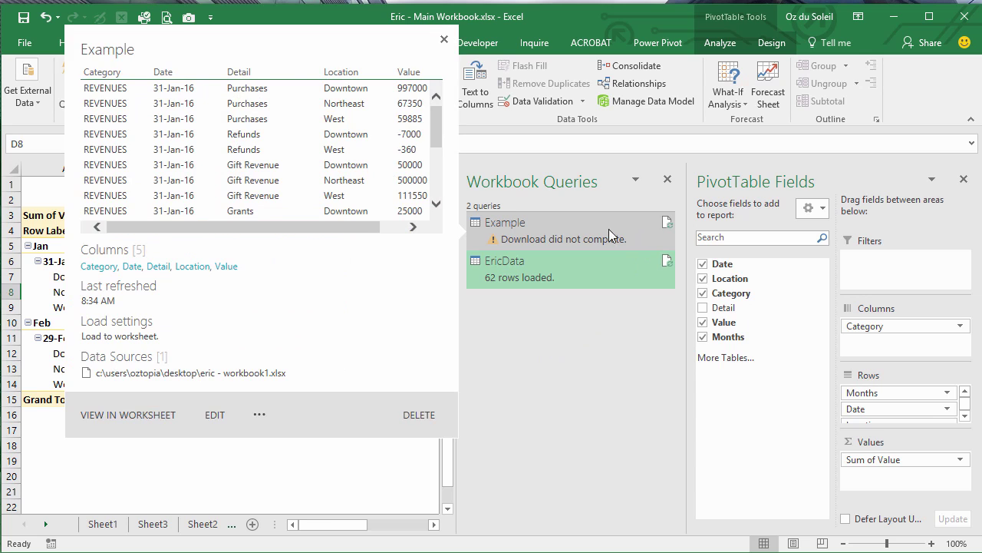
left_click(551, 222)
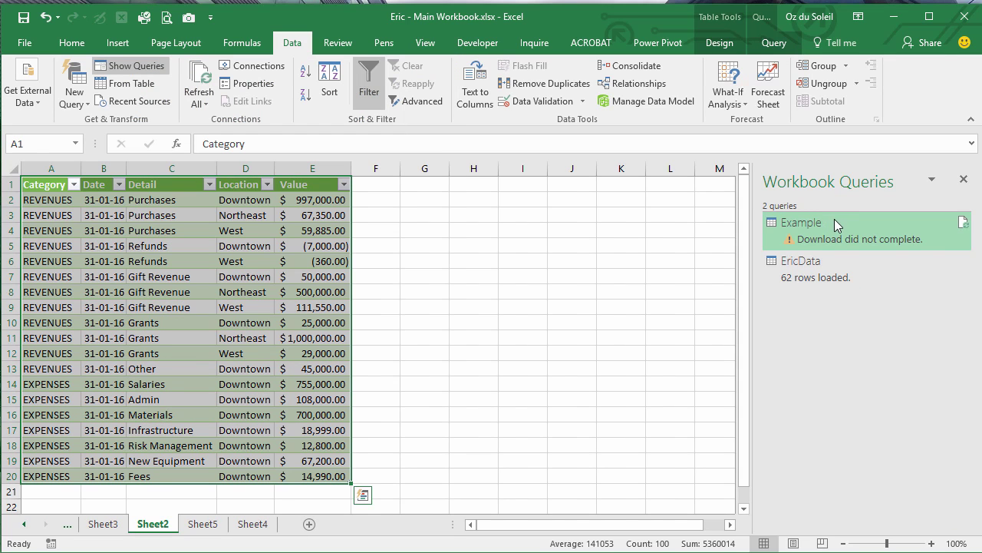
right_click(834, 222)
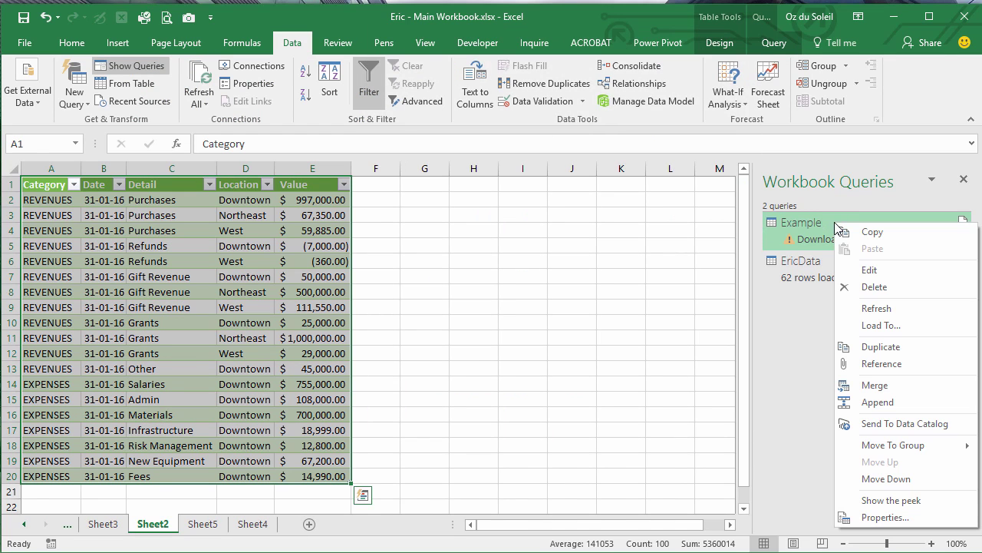
left_click(868, 289)
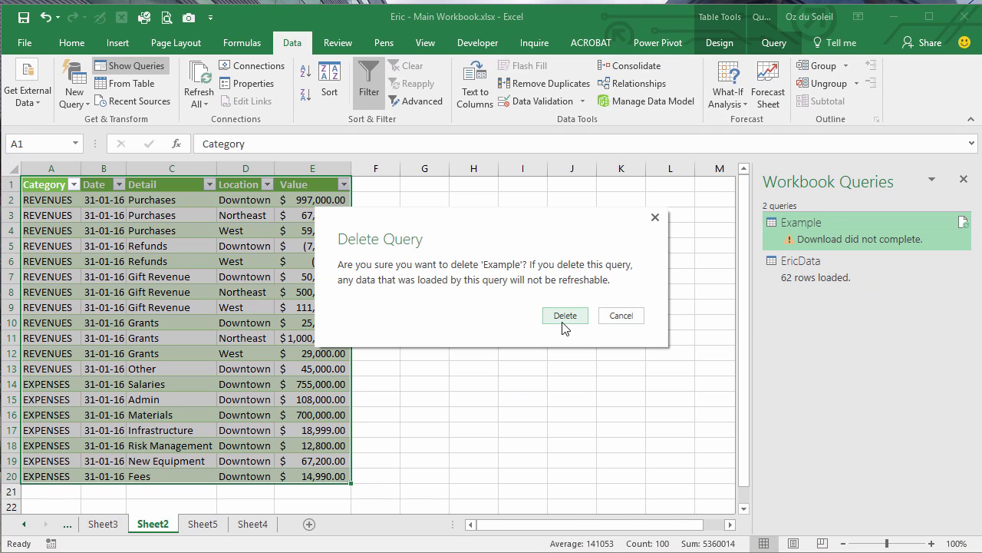
left_click(565, 315)
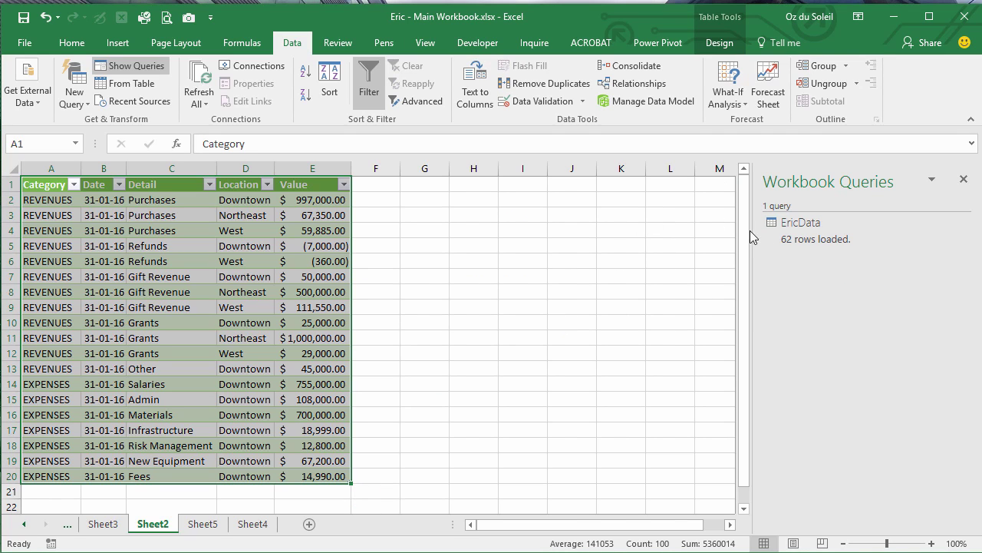
- Refresh the EricData query to load the data from all workbooks in the folder
mouse_move(830, 232)
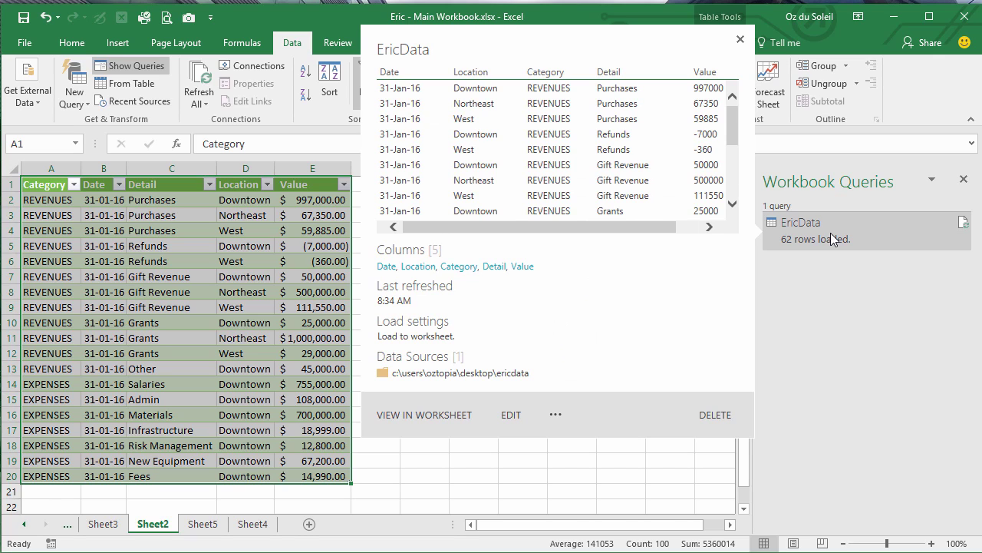
left_click(830, 232)
right_click(830, 232)
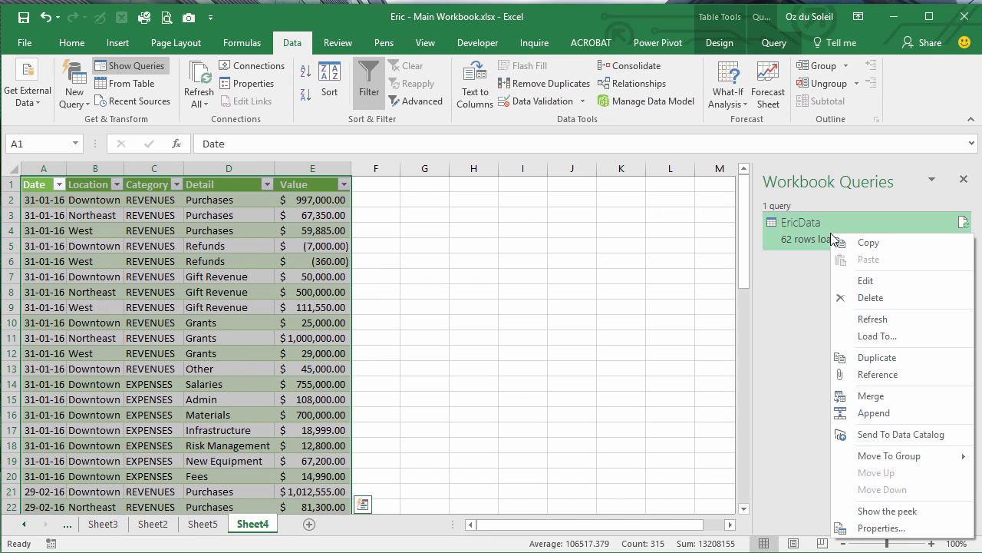
left_click(863, 321)
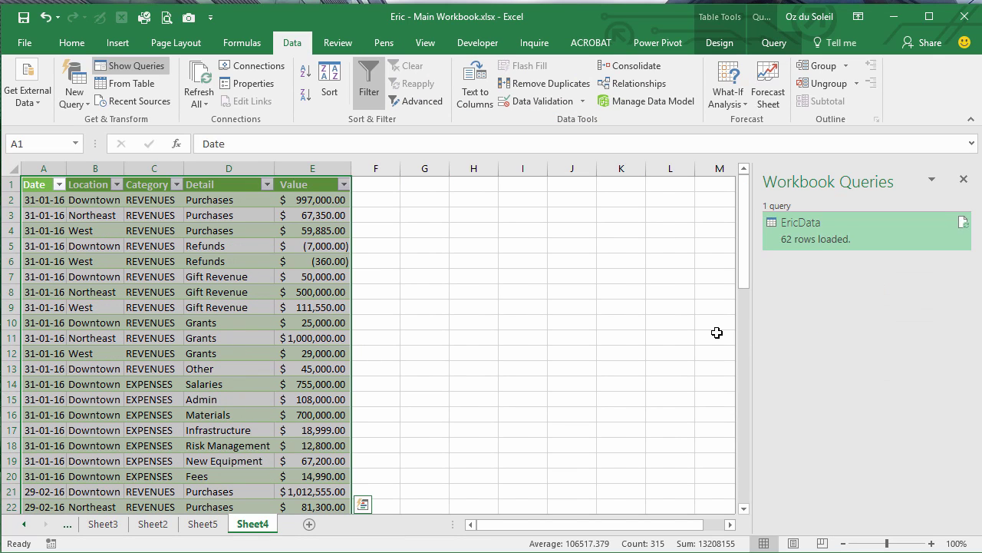
- Refresh the date-grouped PivotTable on Sheet5 to include the data of the last added workbook
left_click(202, 525)
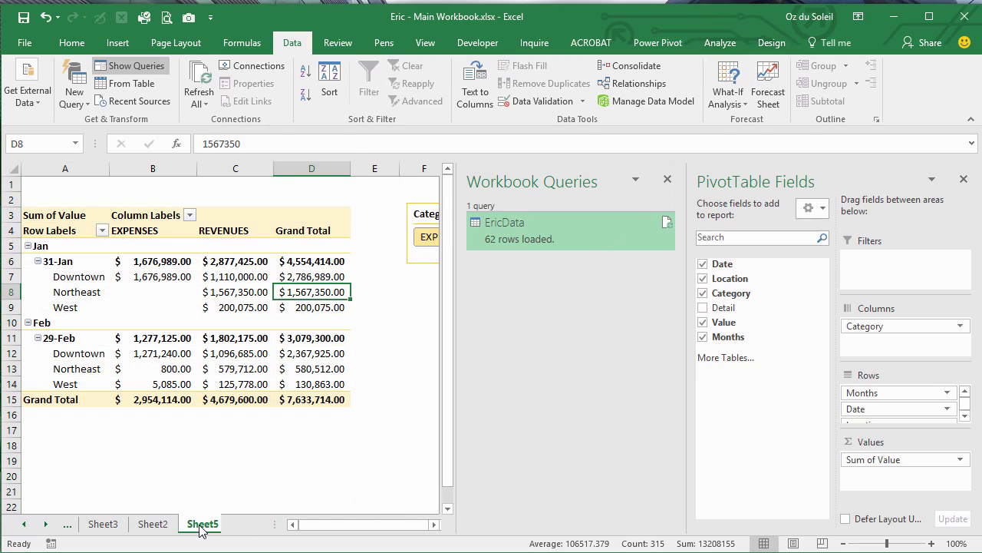
left_click(177, 321)
right_click(176, 321)
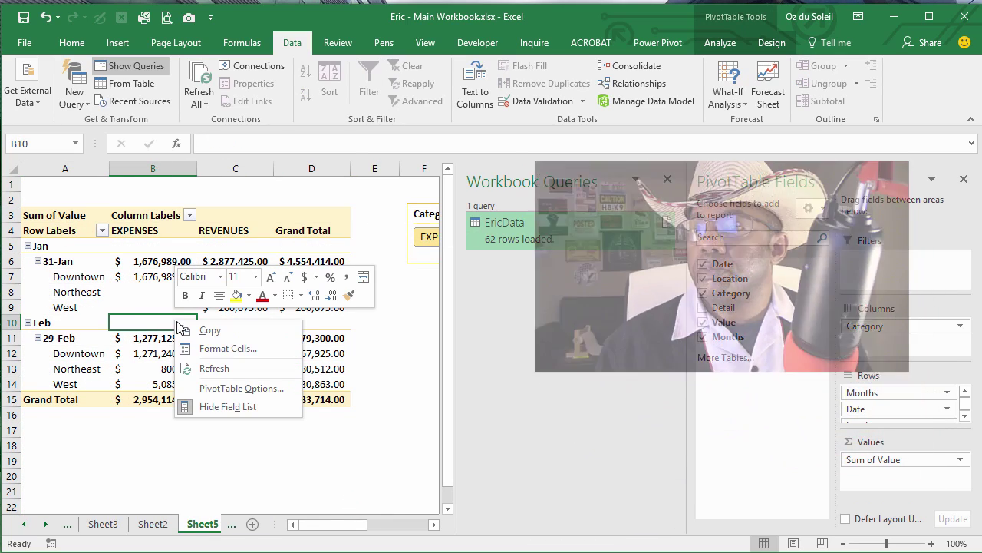
left_click(209, 368)
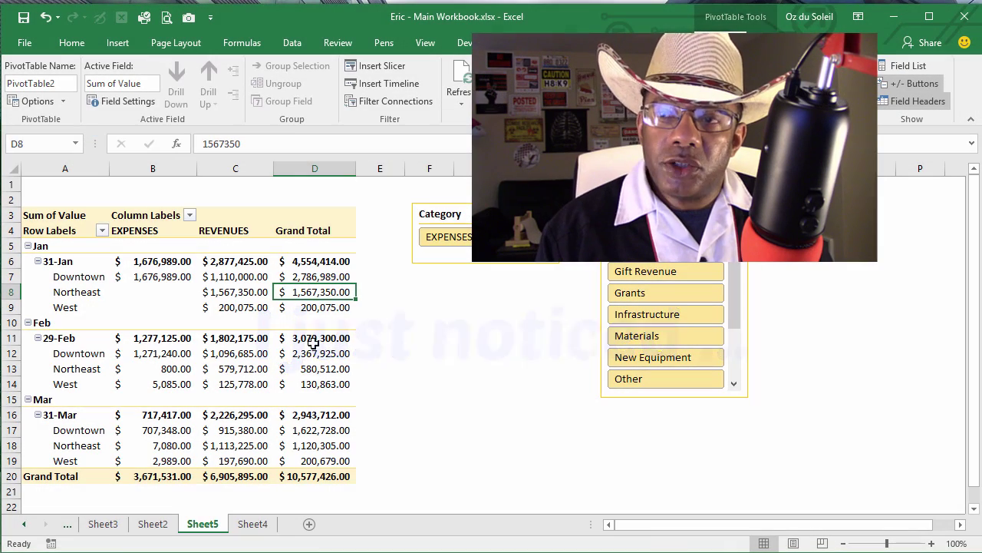
- Set the Sheet5 PivotTable's grand totals to show for columns only, removing the Grand Total column
mouse_move(313, 349)
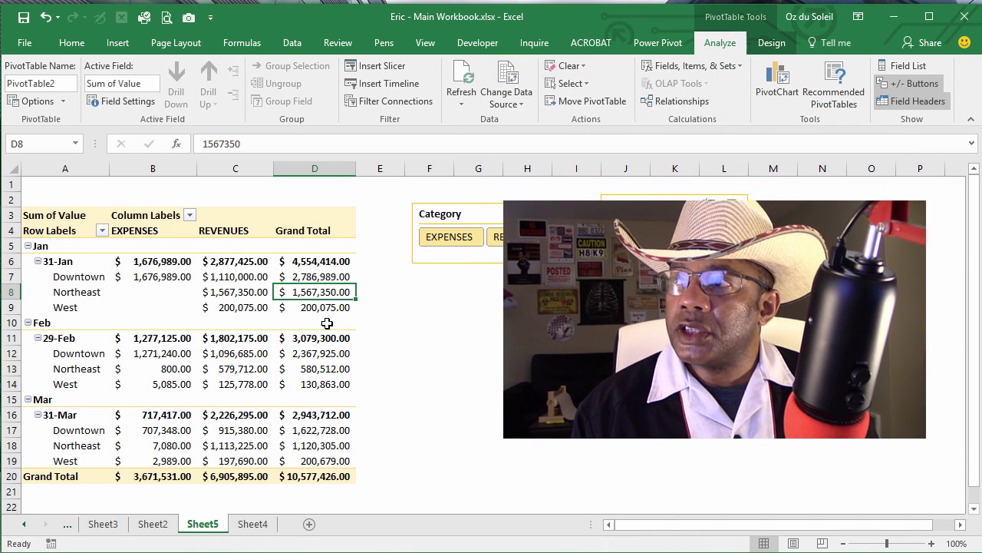
left_click(771, 44)
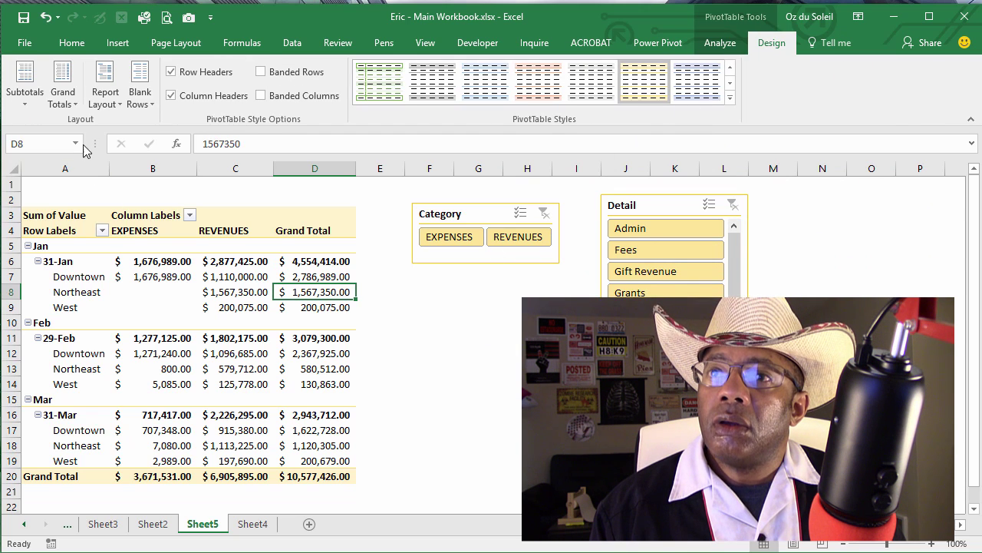
left_click(64, 97)
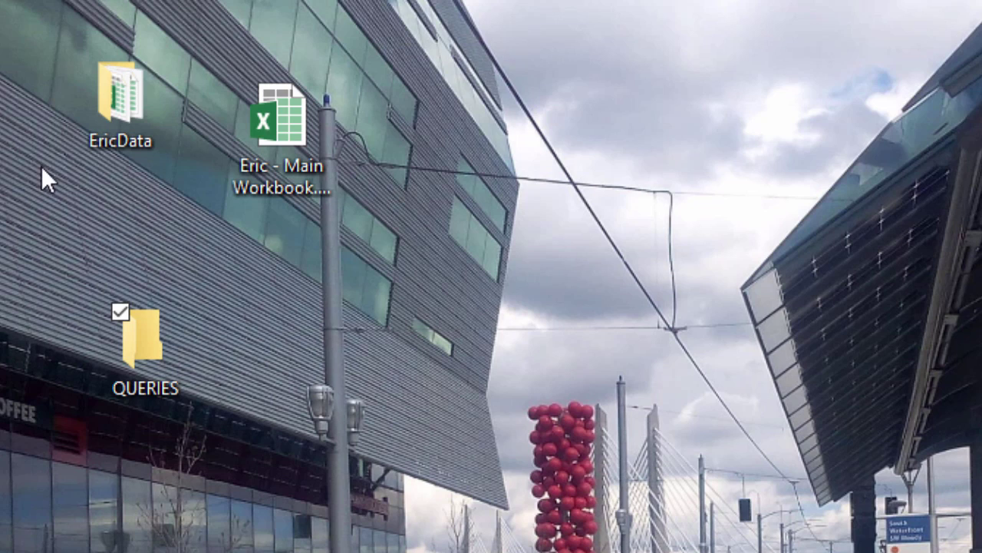
- Move the EricData folder into the QUERIES folder on the desktop and open the Eric - Main Workbook file
left_click(114, 96)
left_click_drag(114, 94, 139, 336)
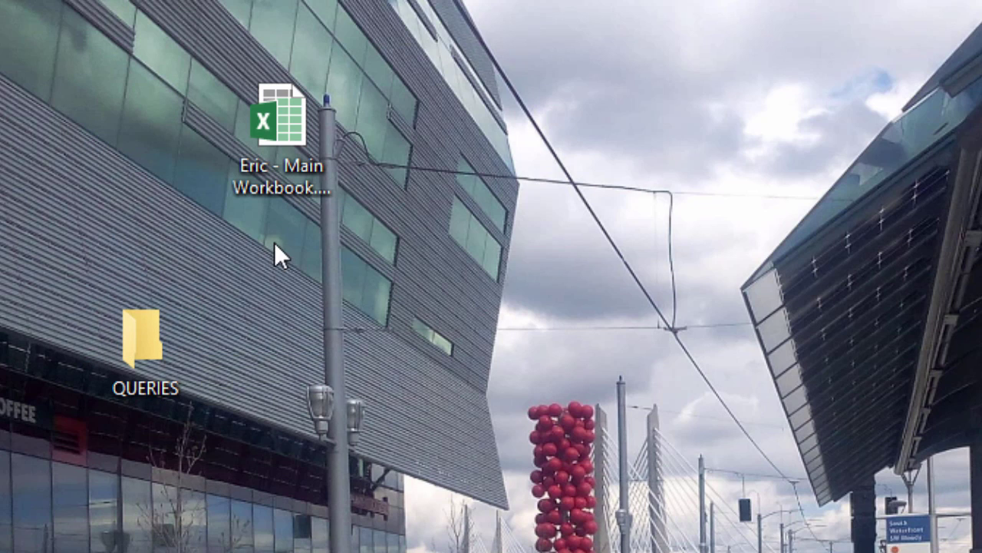
double_click(274, 131)
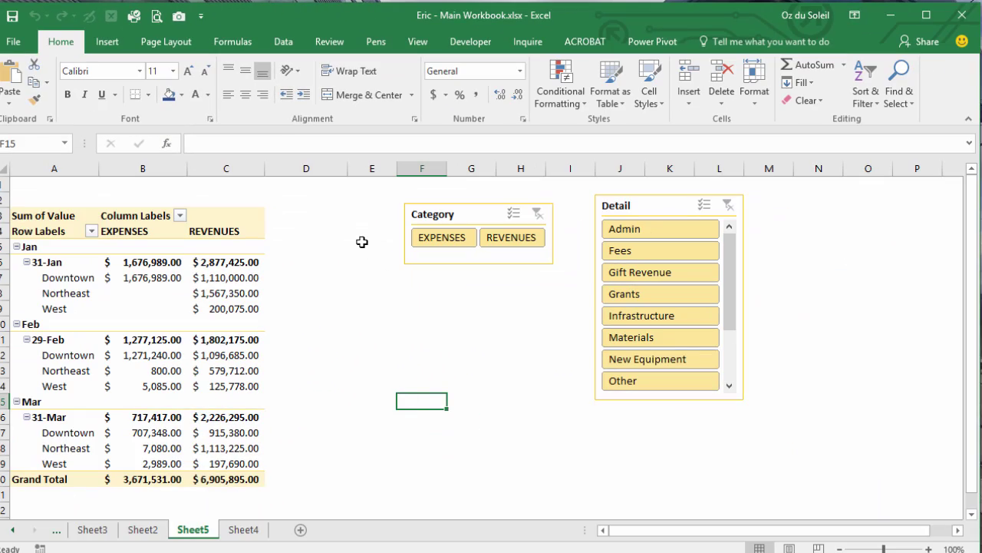
- Show the workbook queries and try to refresh the EricData query from its moved source folder
left_click(281, 48)
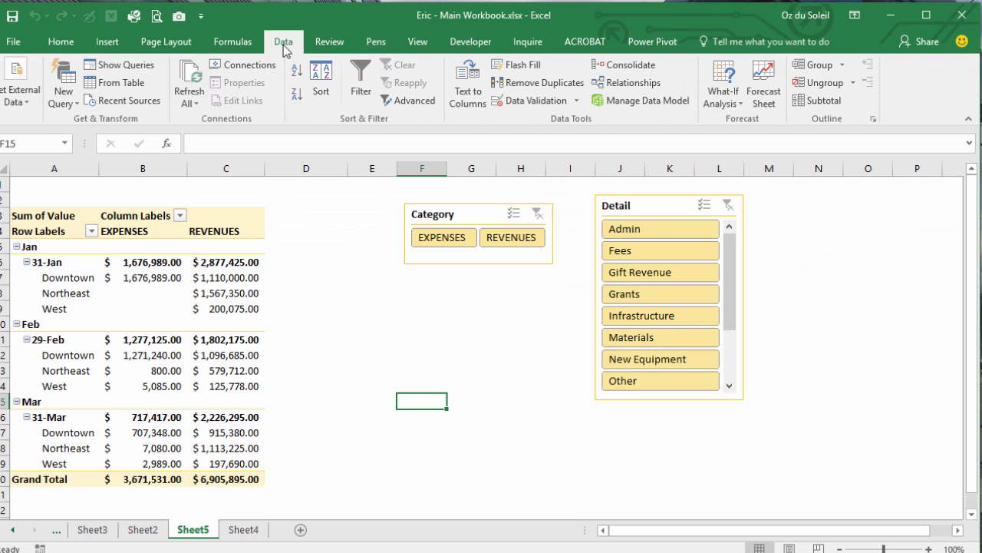
left_click(119, 66)
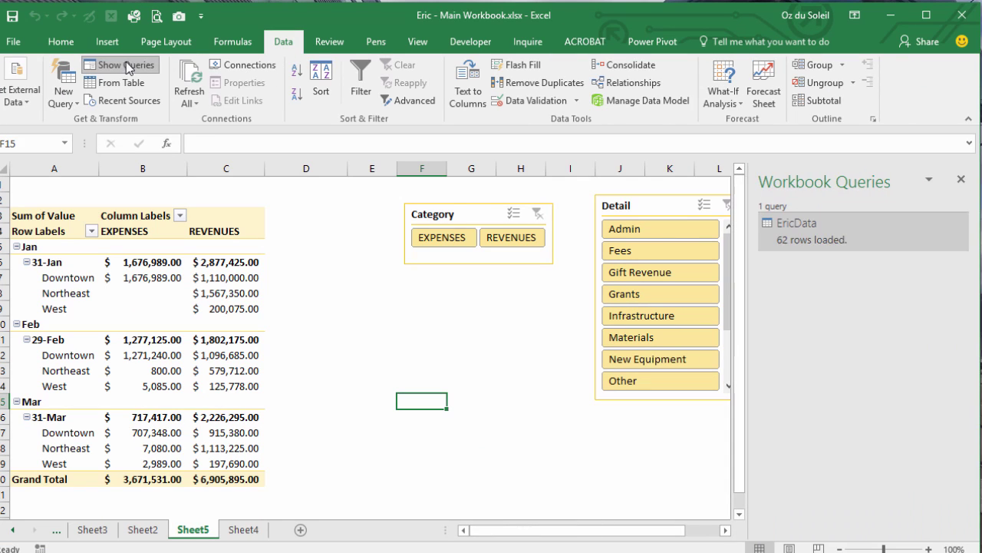
left_click(960, 223)
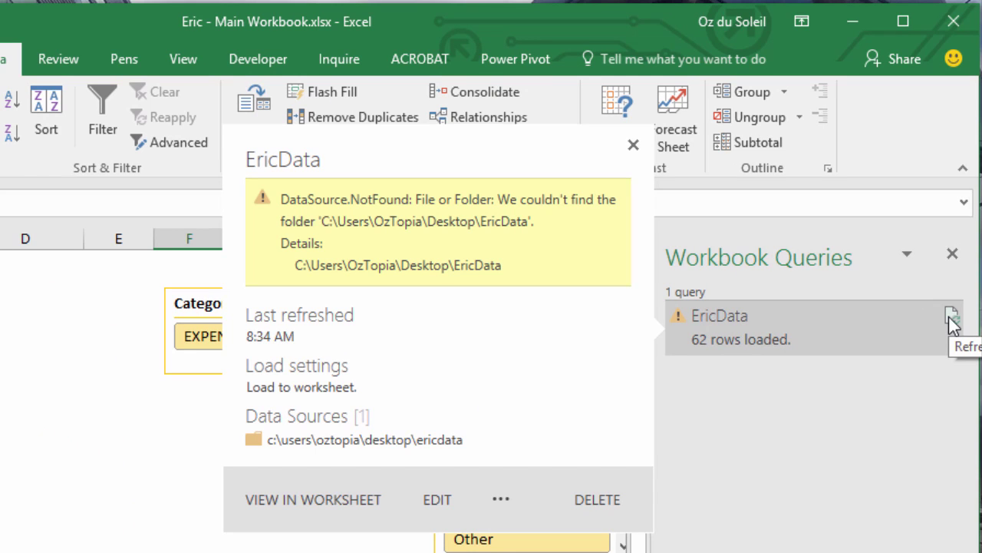
- Open the EricData query for editing and bring up the folder settings of its Source step
left_click(437, 499)
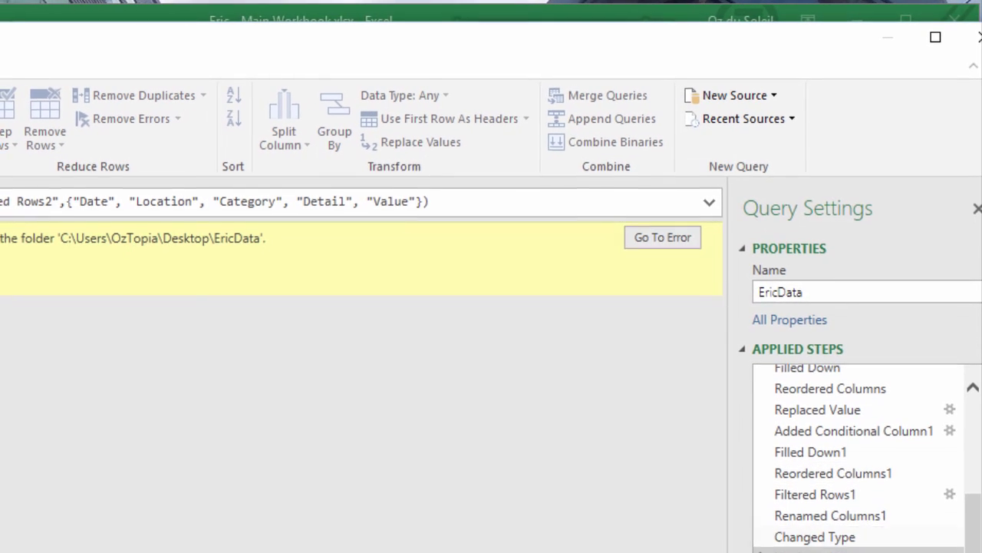
left_click_drag(973, 533, 971, 438)
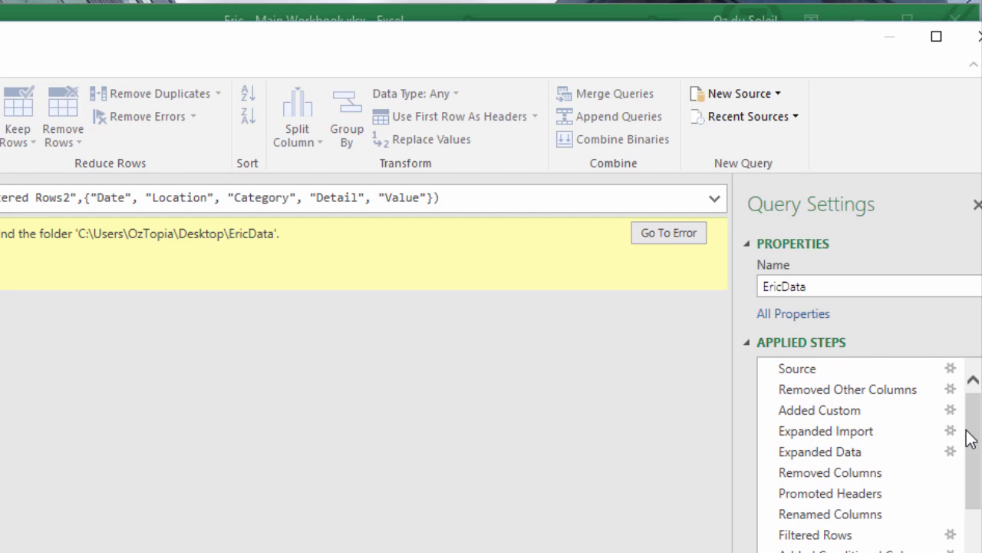
left_click(952, 368)
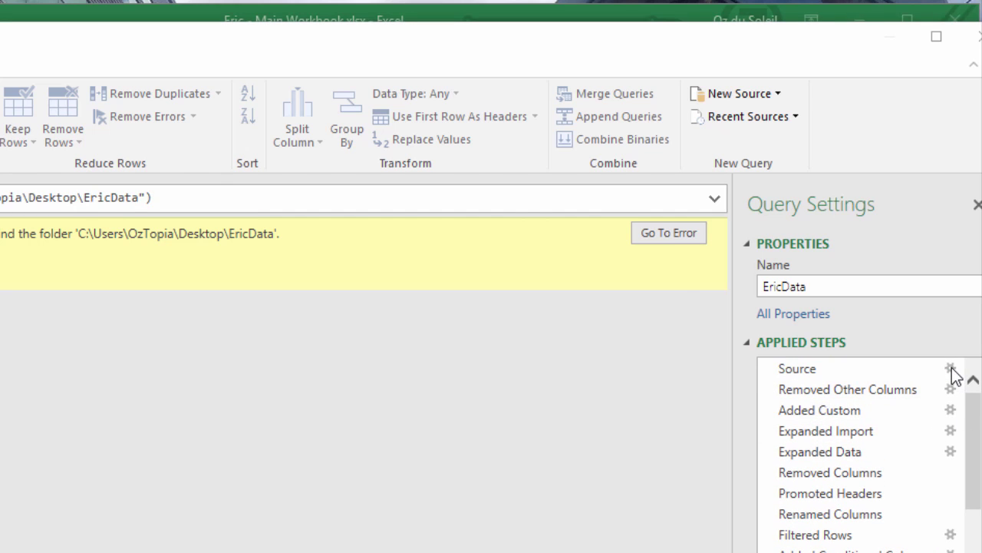
left_click(951, 368)
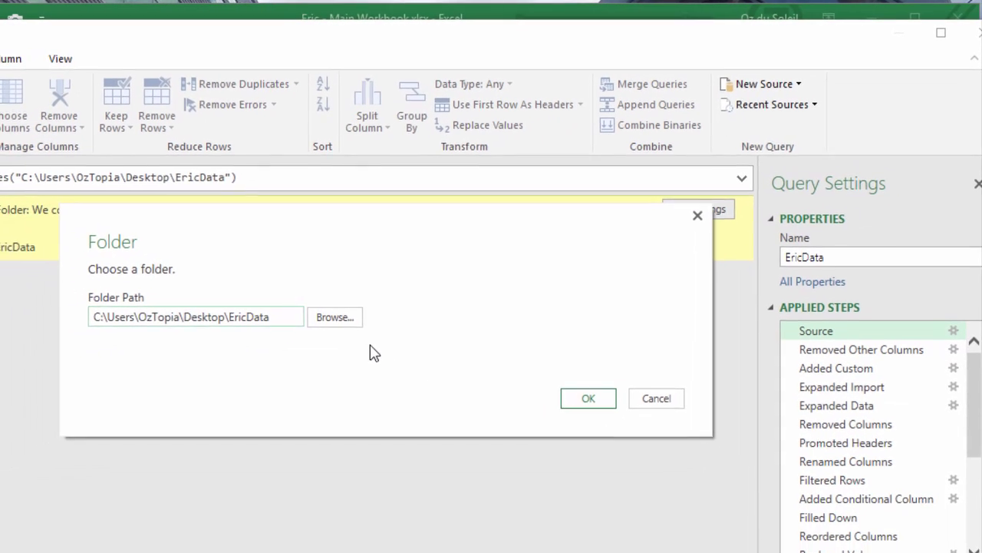
- Set the query's source folder to EricData inside the desktop's QUERIES folder, and close and load the query into the workbook
left_click(344, 321)
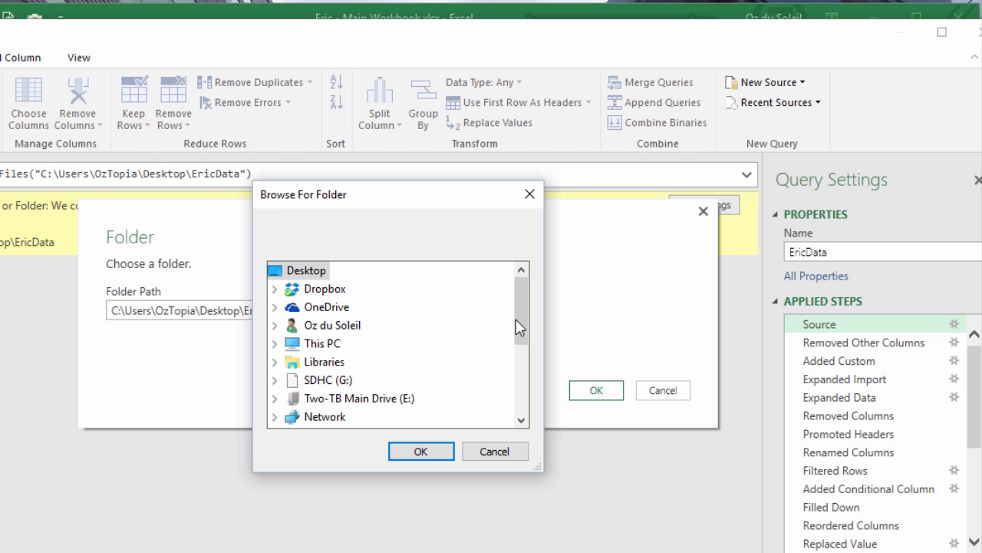
left_click_drag(527, 314, 527, 393)
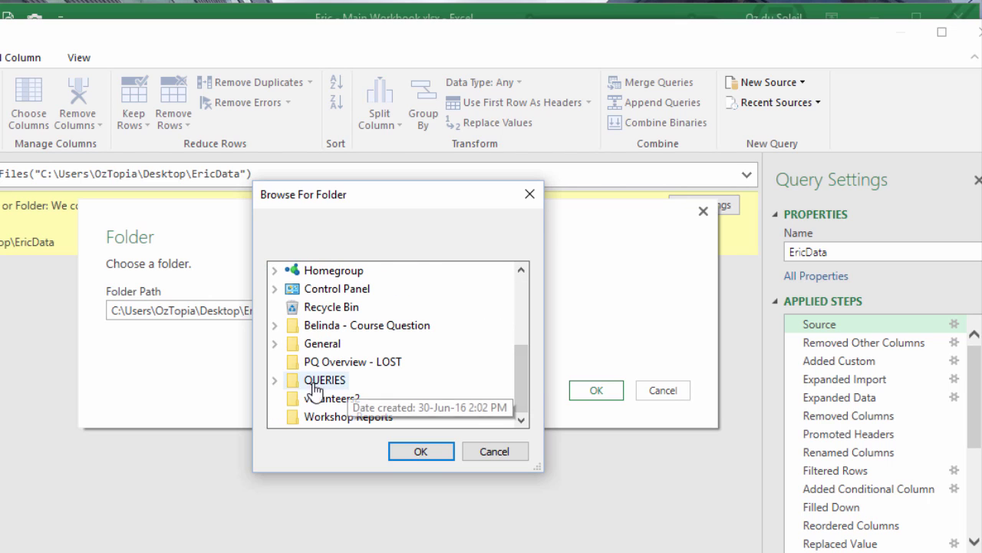
left_click(274, 380)
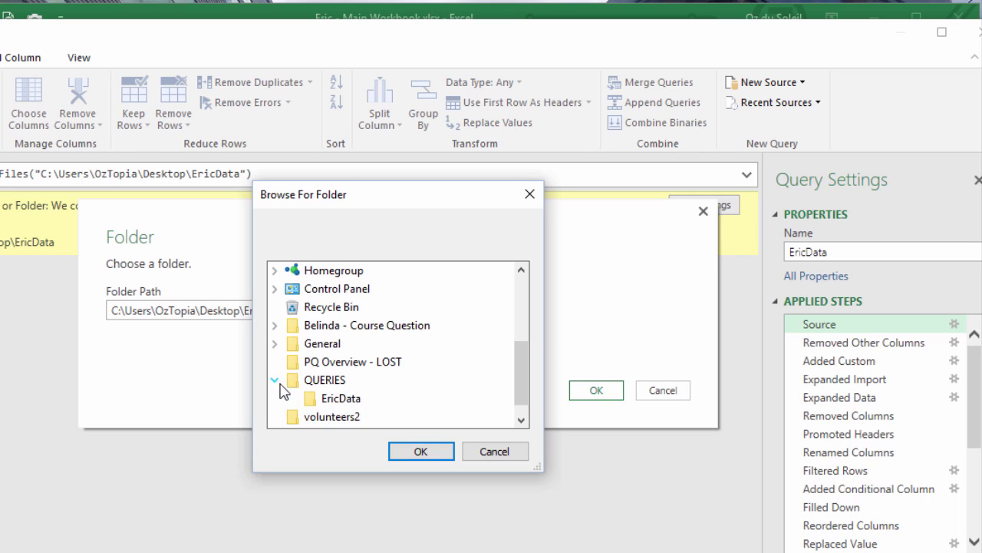
left_click(314, 401)
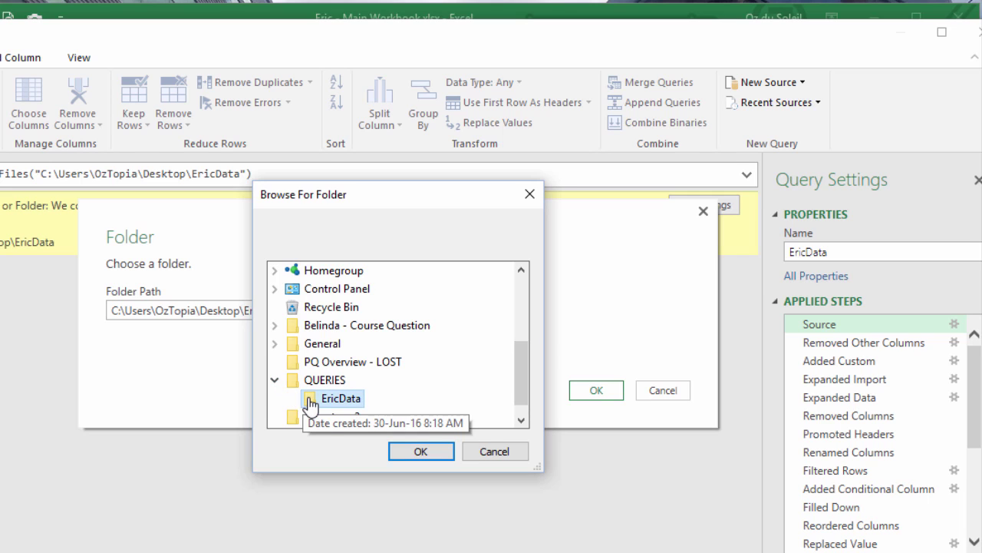
left_click(410, 455)
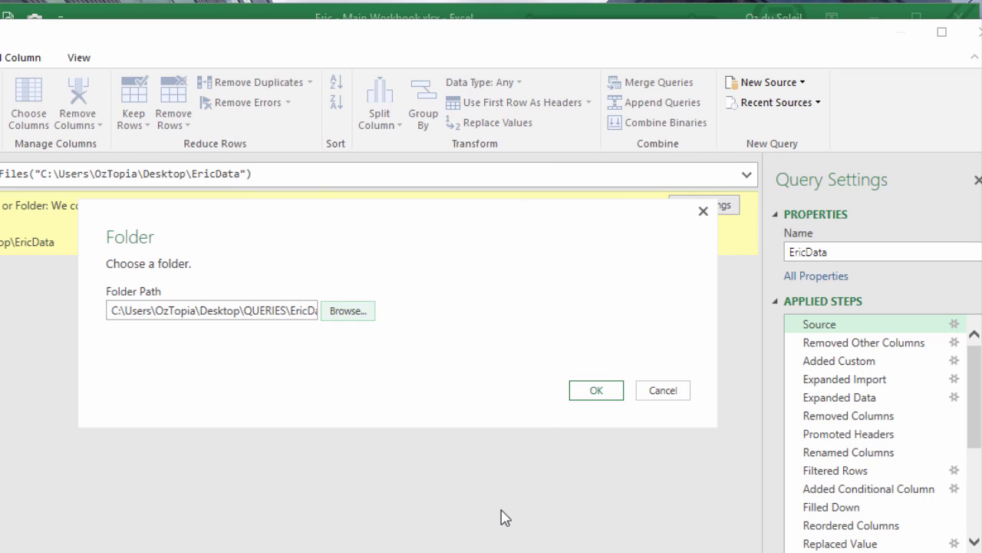
left_click(591, 393)
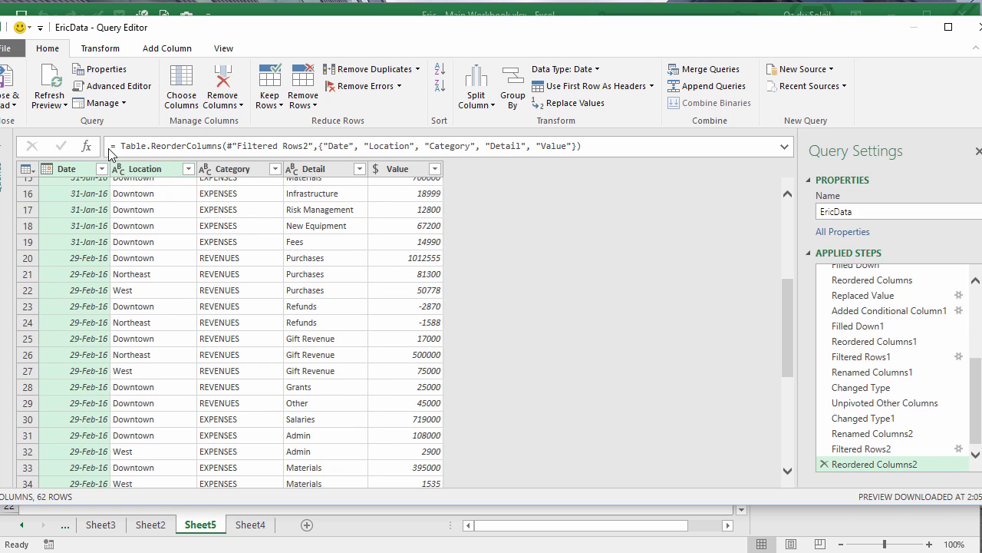
left_click(3, 47)
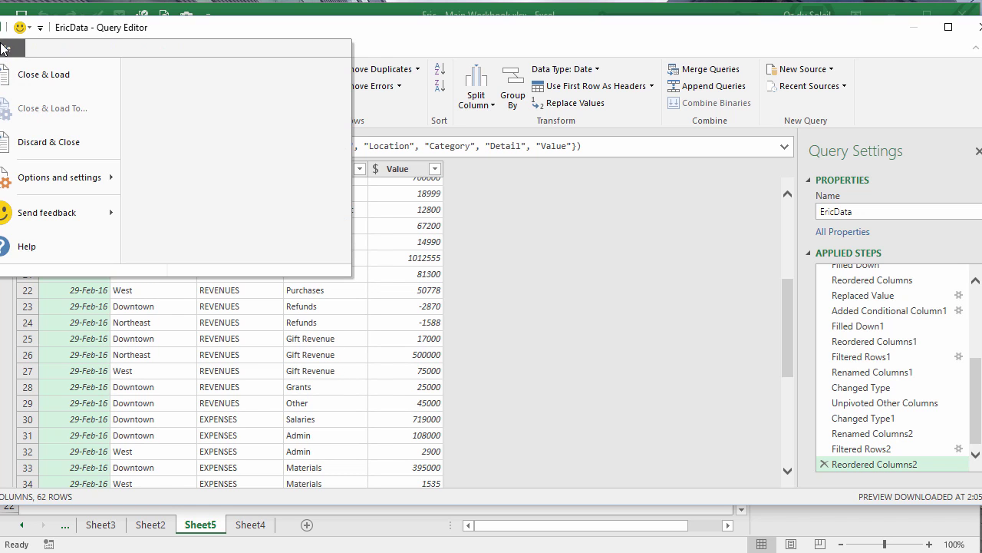
left_click(37, 81)
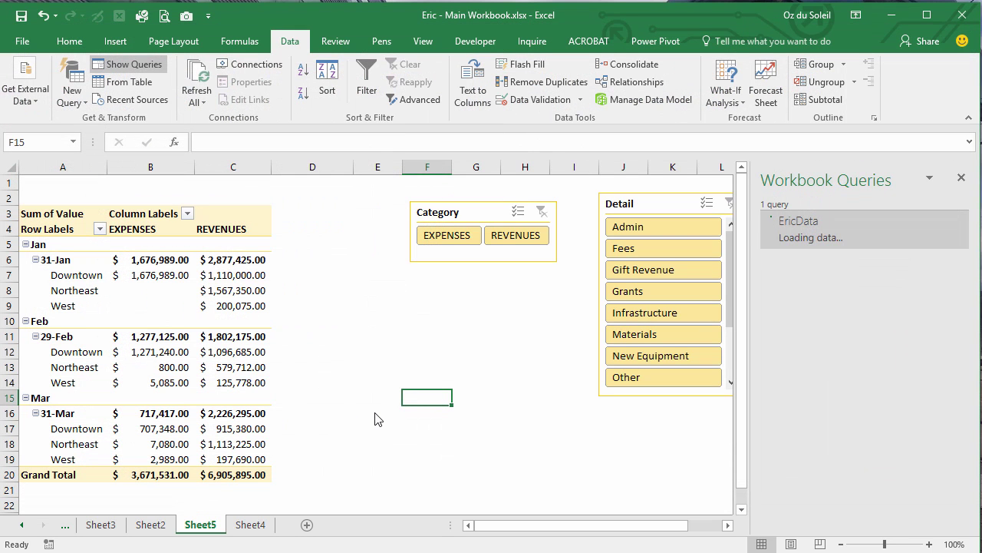